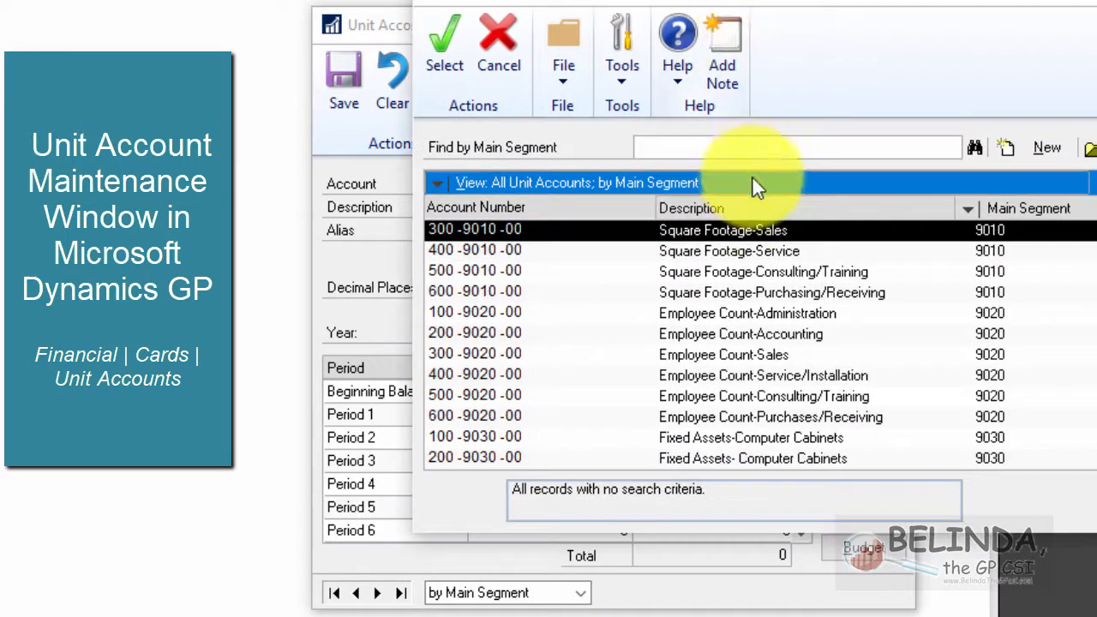
Step: Open the Employee Count-Sales unit account, move to the preceding Employee Count-Accounting record and examine its Period 3 net change
left_click(770, 377)
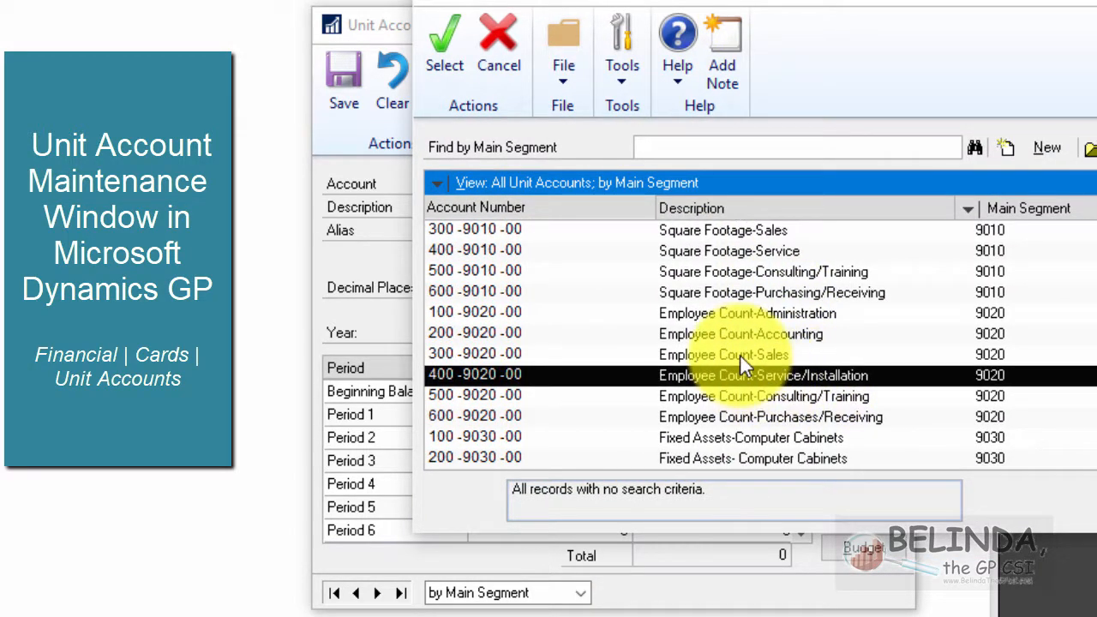
double_click(741, 357)
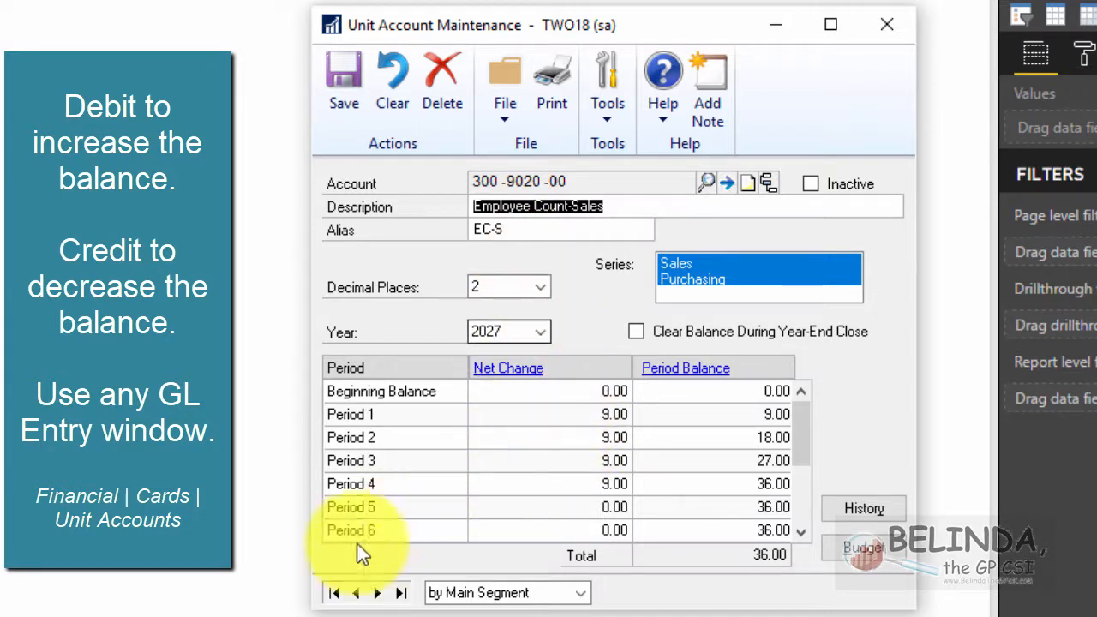
left_click(355, 593)
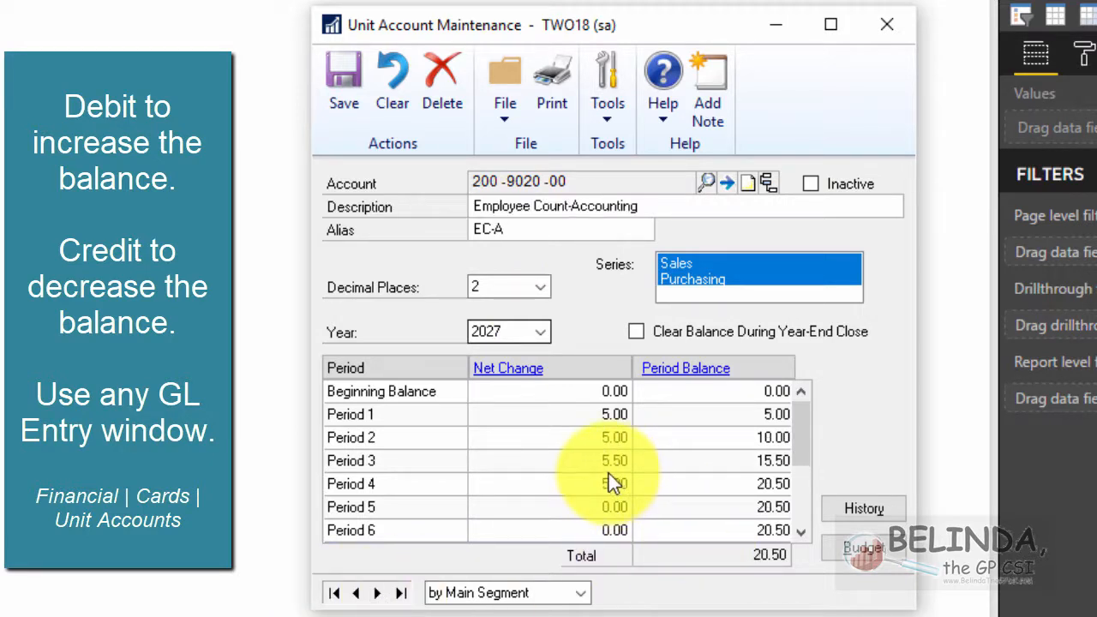
left_click(583, 460)
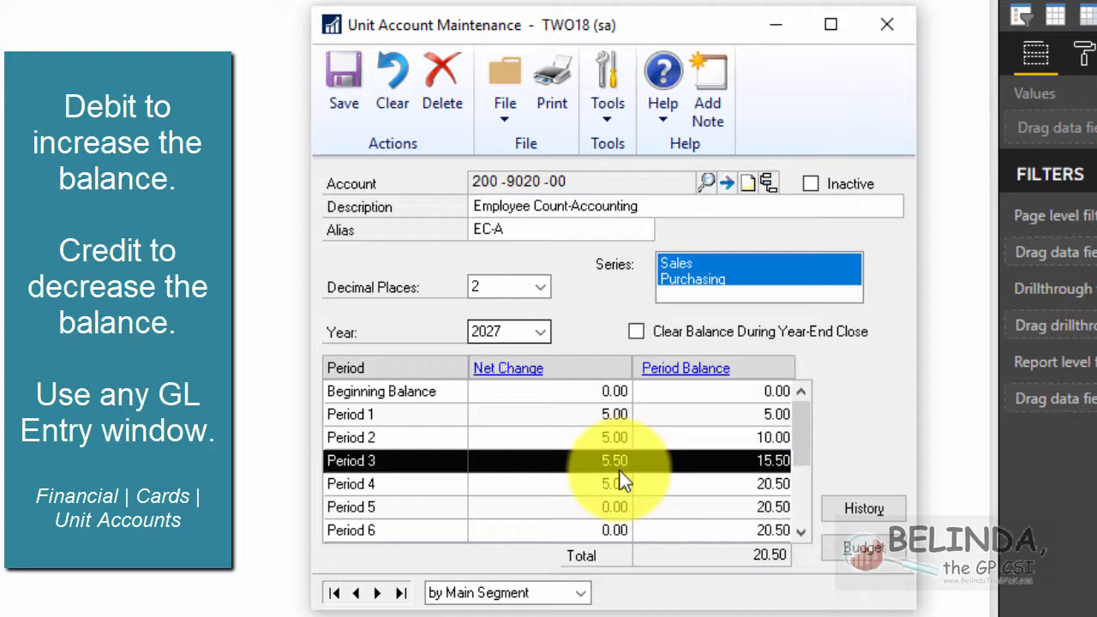
Step: Enable clearing the balance during year-end close for the Employee Count-Accounting unit account, save it and close the maintenance window
left_click(636, 331)
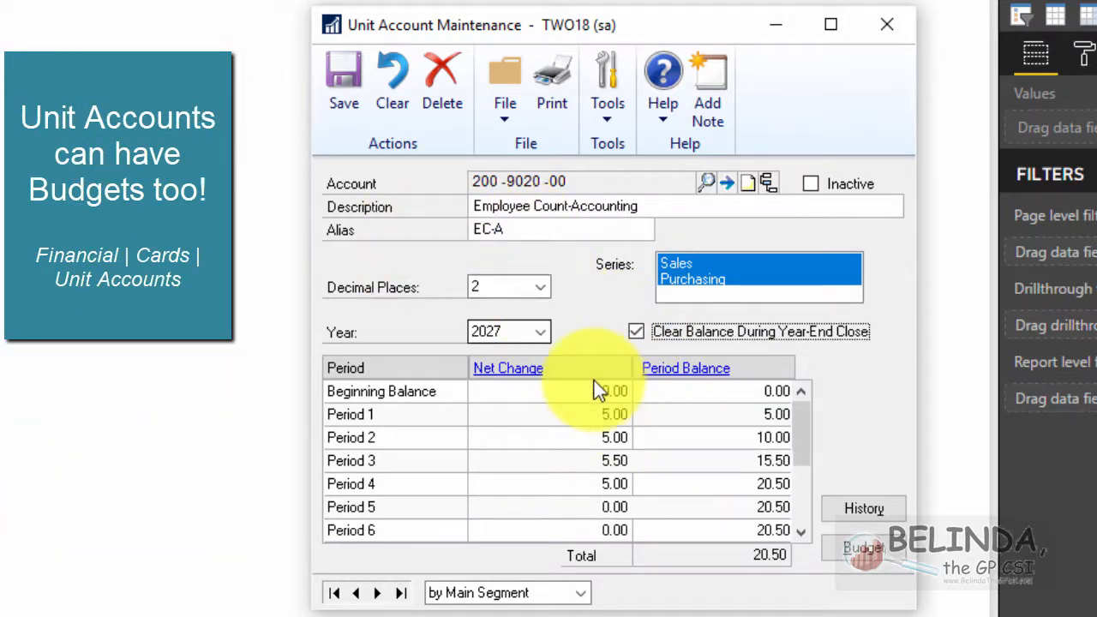
left_click(861, 553)
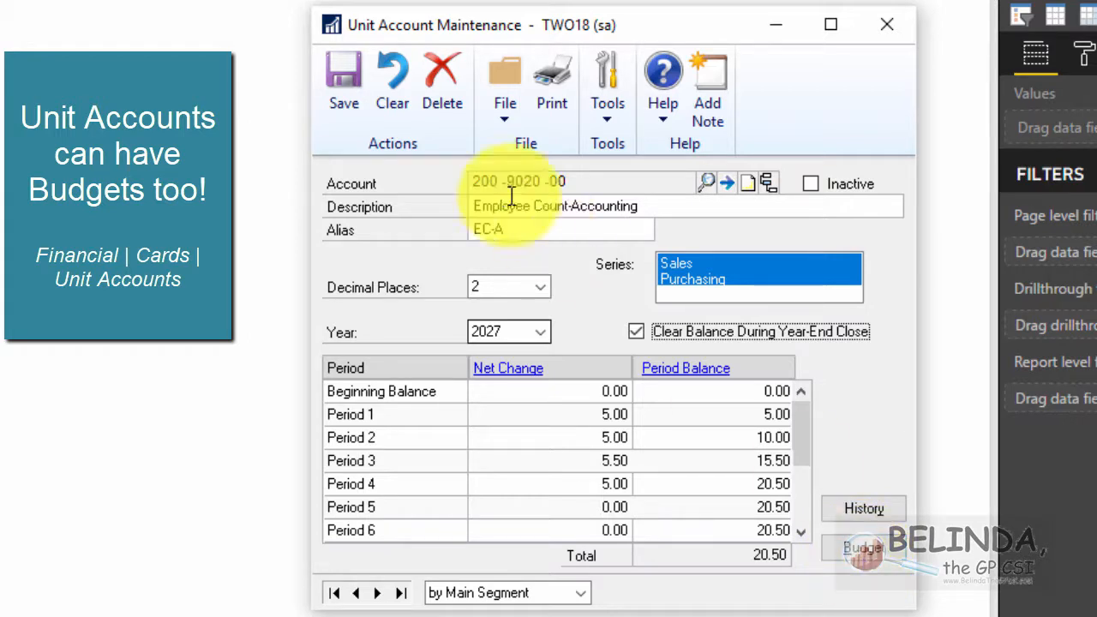
left_click(353, 71)
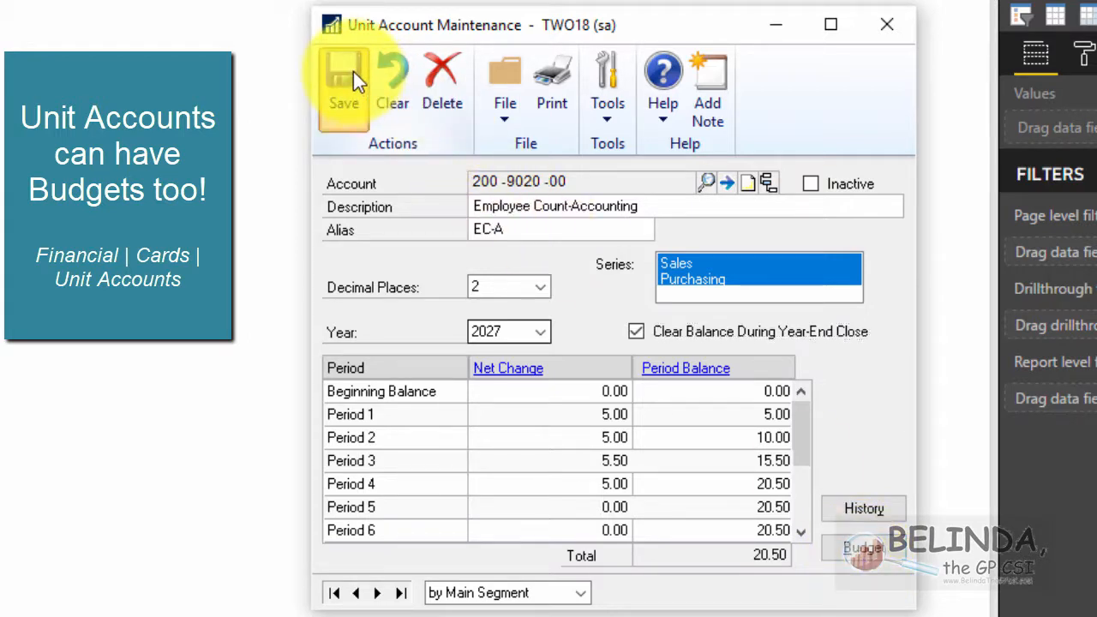
left_click(887, 25)
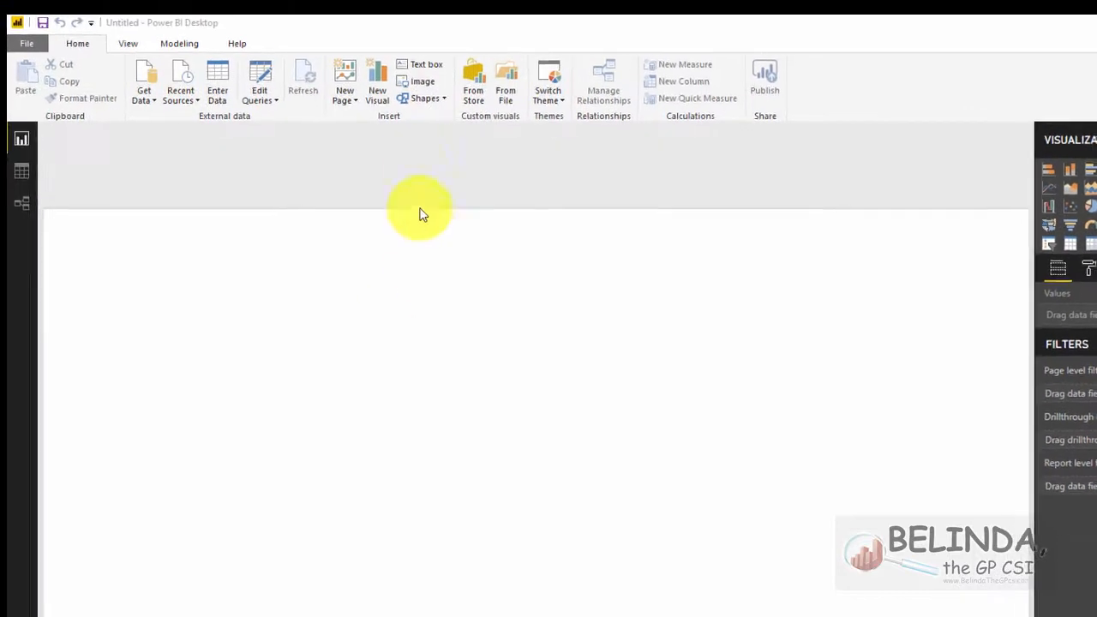
Step: Switch to Power BI Desktop and start a new data connection to a SQL Server database
left_click(182, 75)
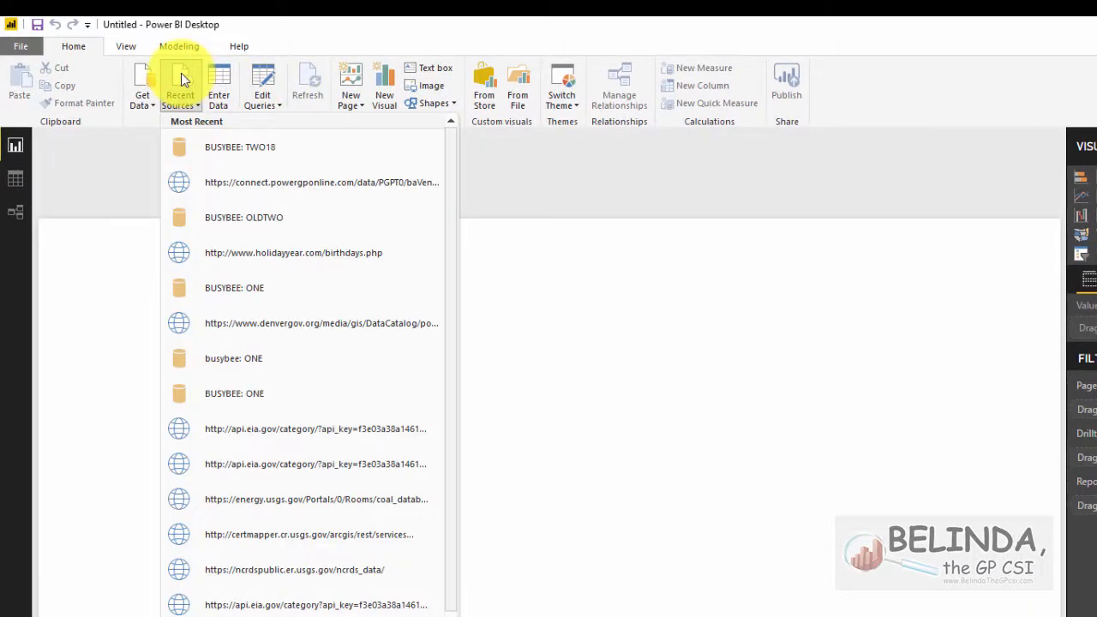
left_click(145, 76)
left_click(146, 76)
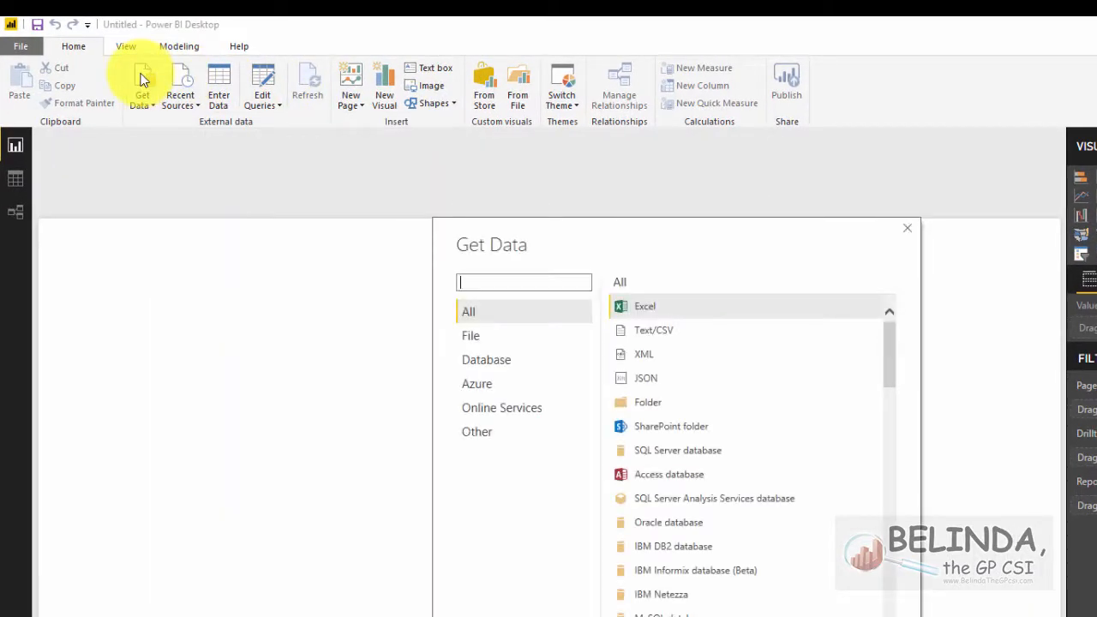
left_click(499, 359)
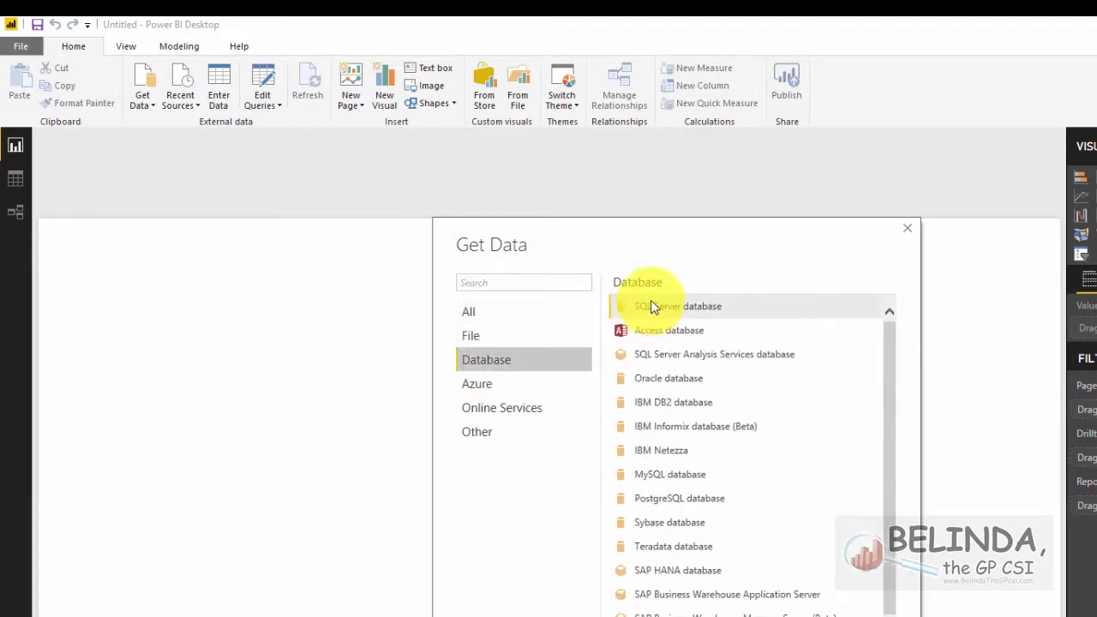
left_click(651, 306)
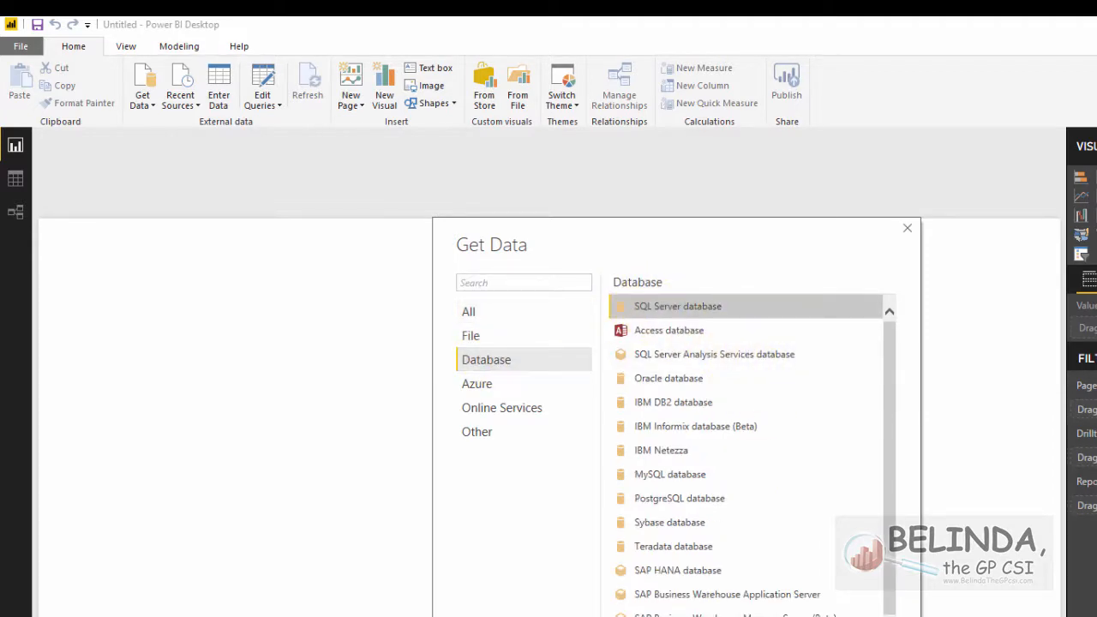
left_click(812, 616)
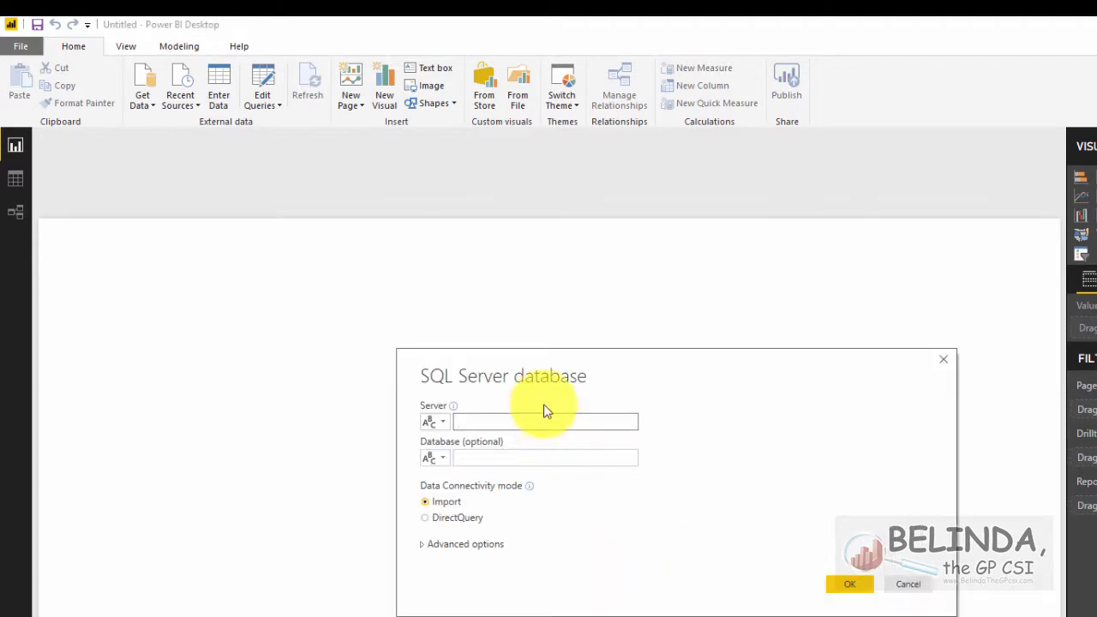
Step: Connect to database TWO18 on server BUSYBEE in Import mode
type("BUSYBEE")
key("Tab")
type("TW")
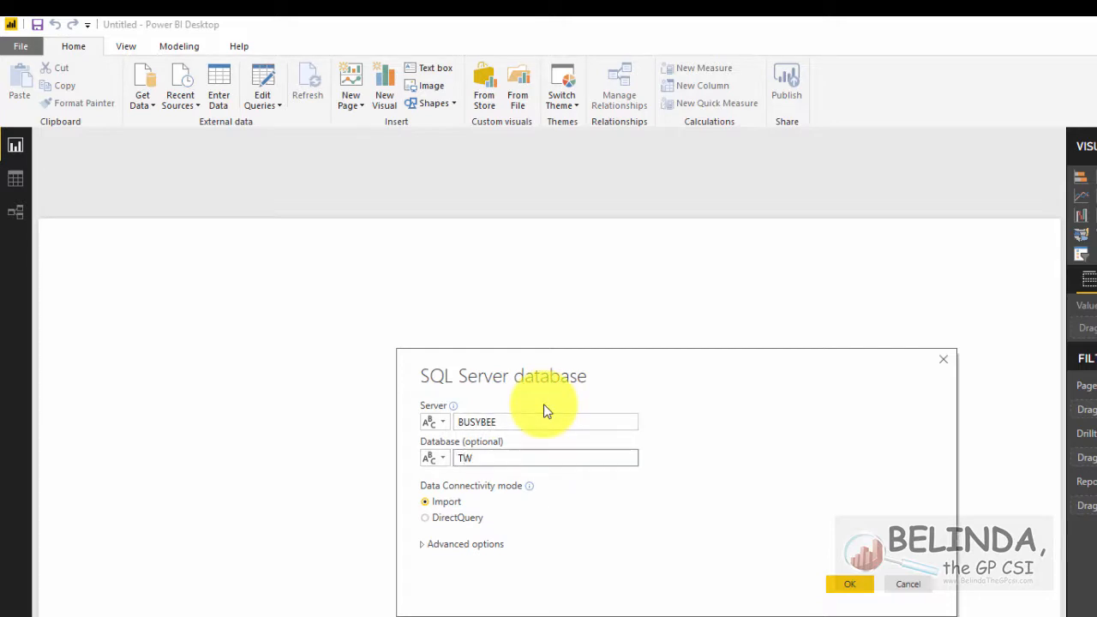
type("O18")
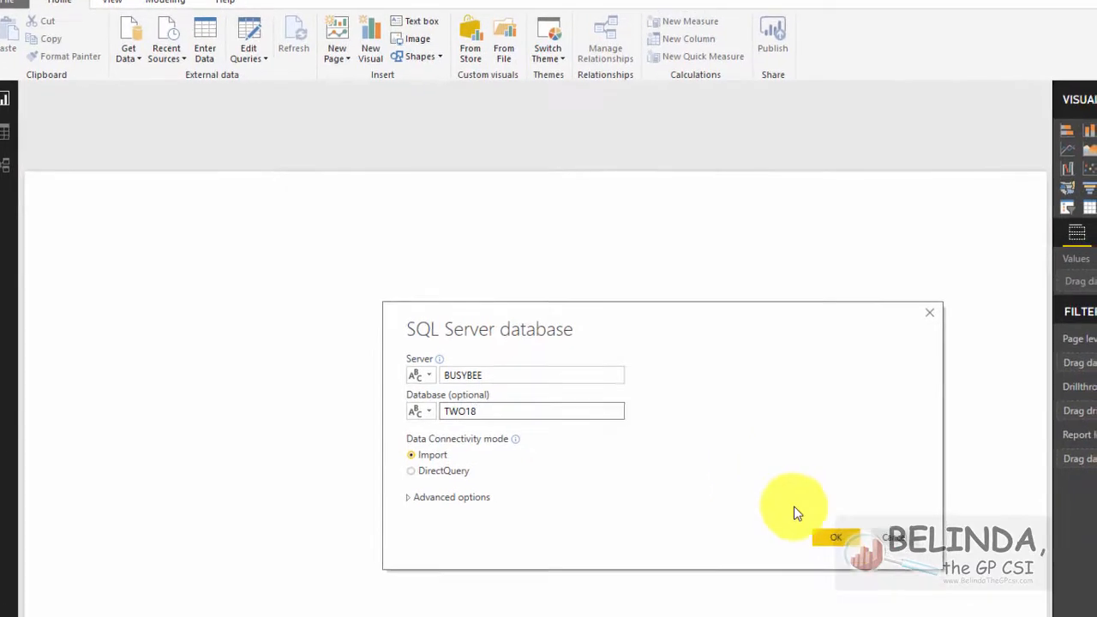
left_click(825, 537)
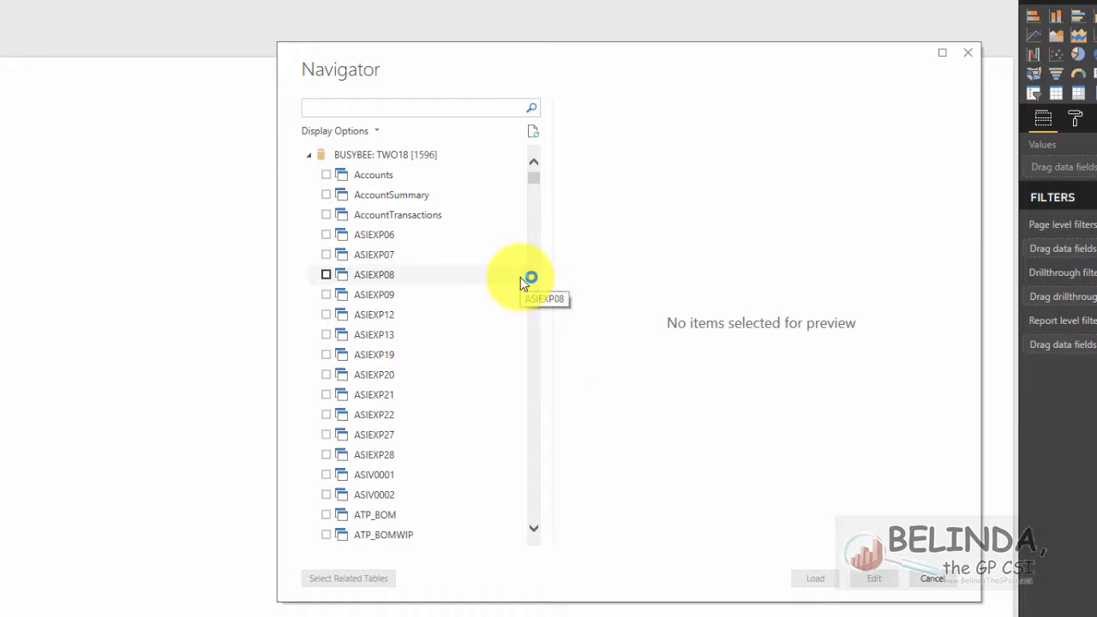
Step: Preview the columns of AccountSummary, select it as the source and open it for editing in the Query Editor
left_click(350, 109)
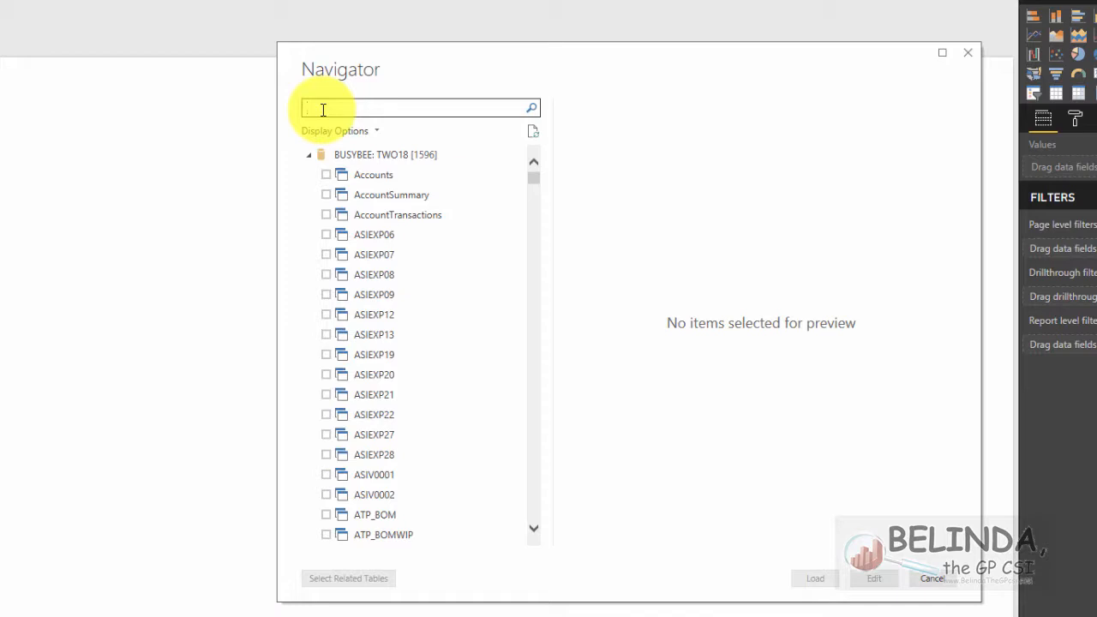
left_click(382, 201)
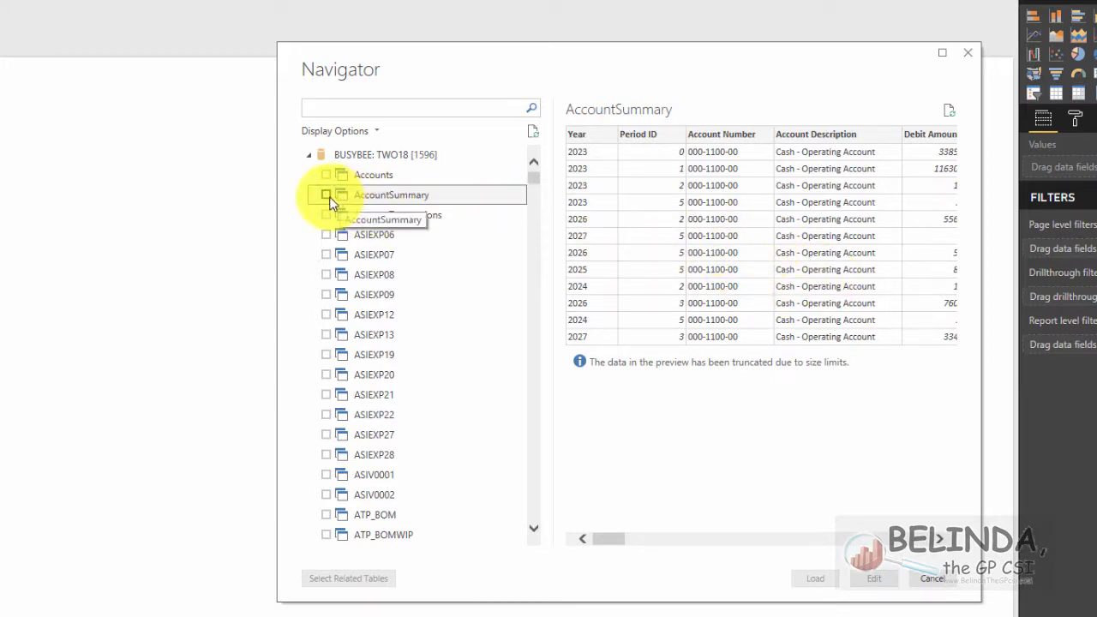
left_click(873, 538)
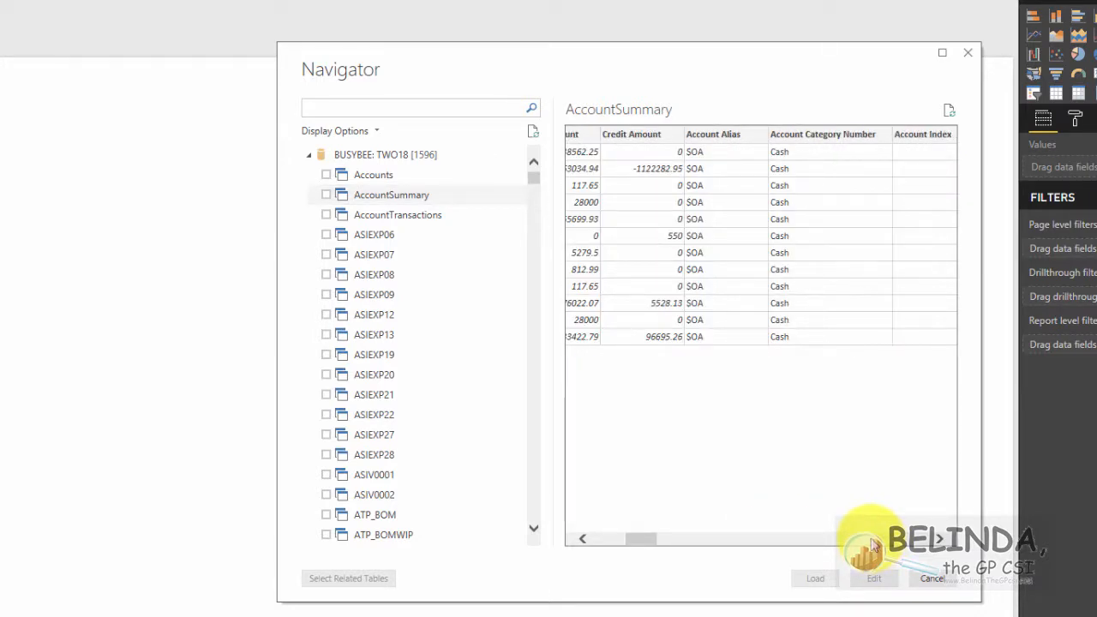
left_click(872, 540)
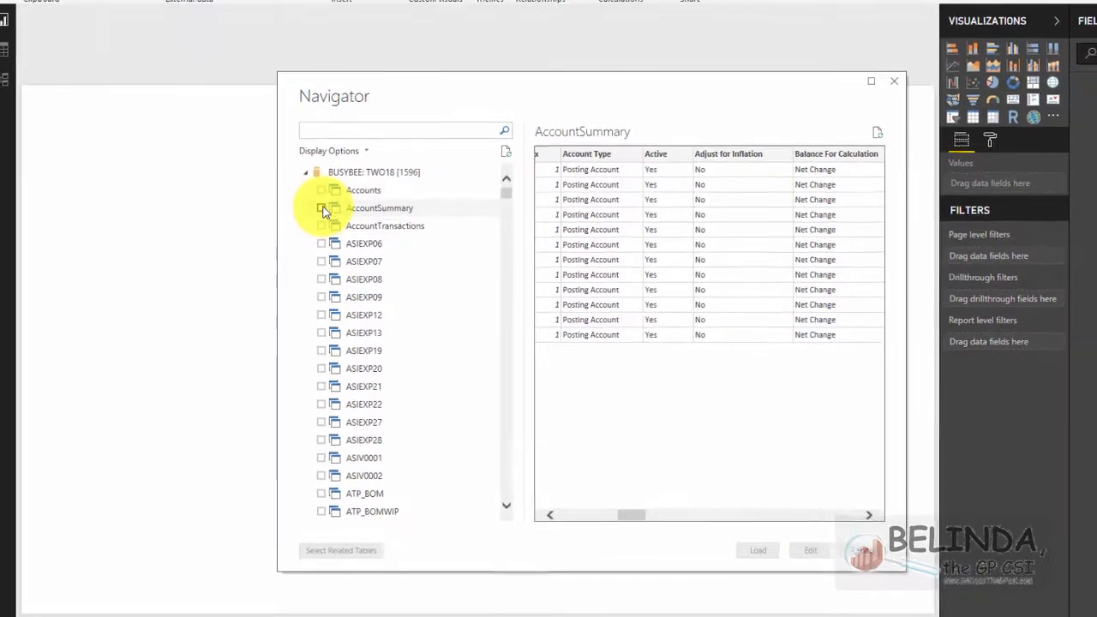
left_click(322, 208)
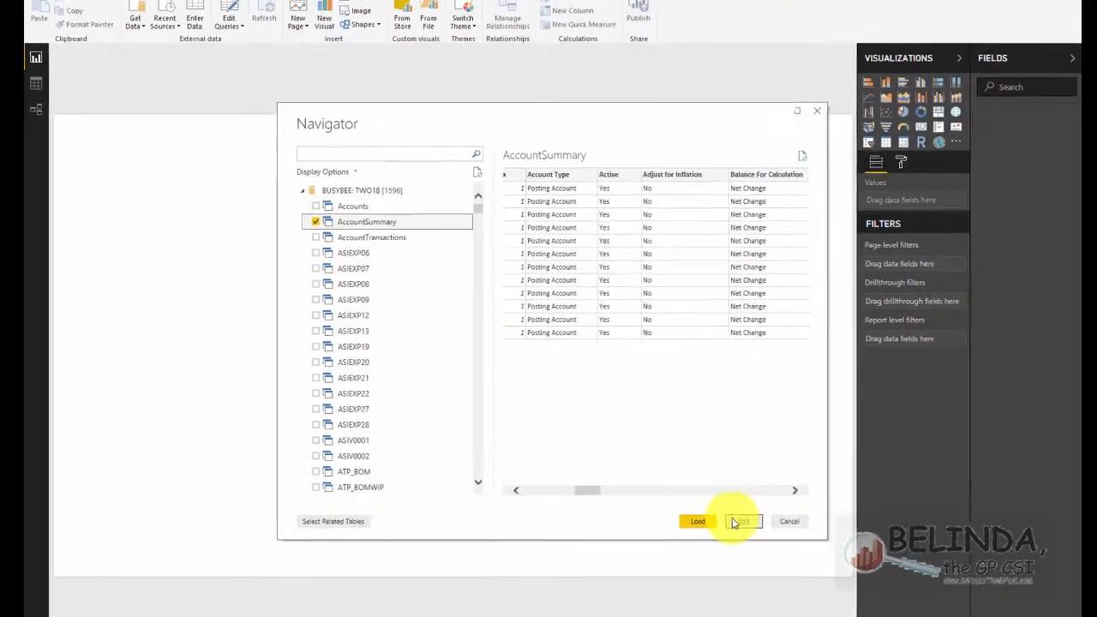
left_click(758, 549)
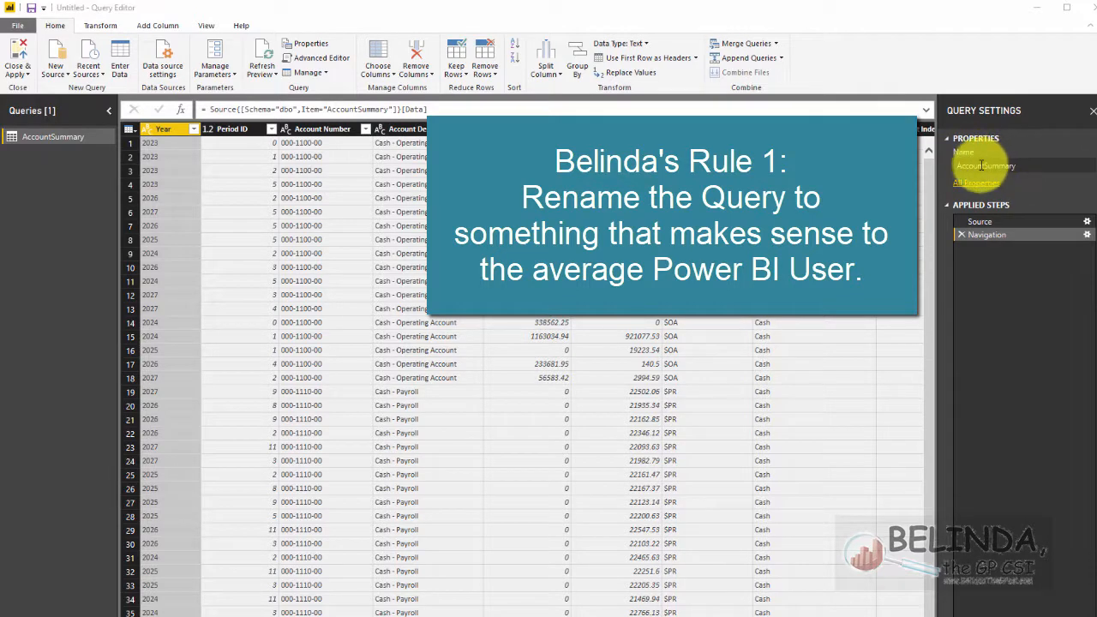
Step: Rename the AccountSummary query as "Departmental Employee count"
left_click_drag(1024, 168, 964, 165)
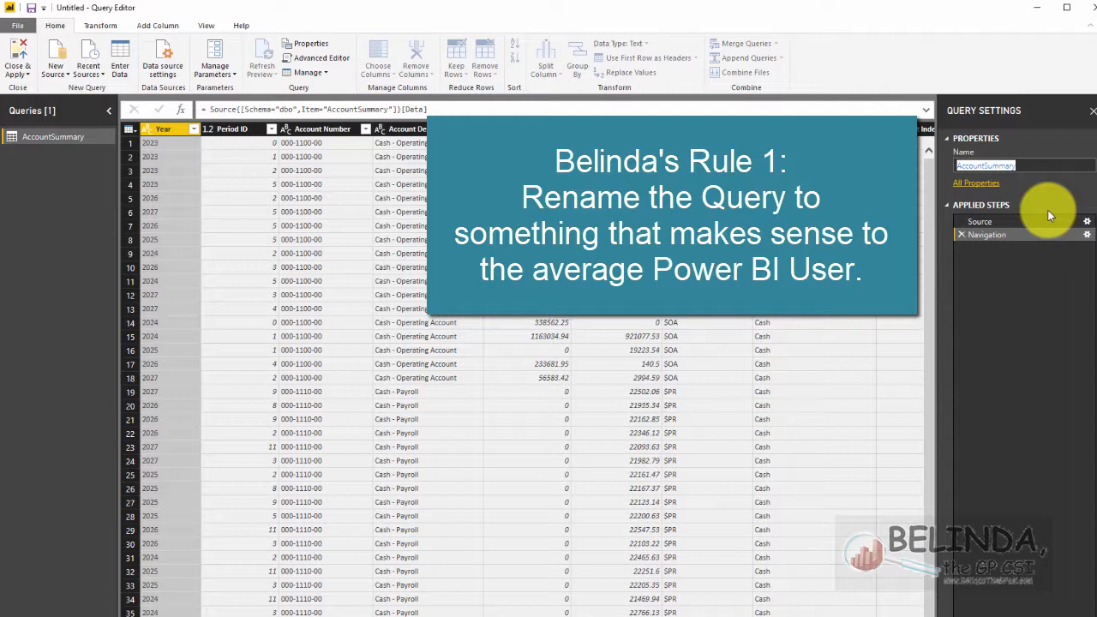
type("Department")
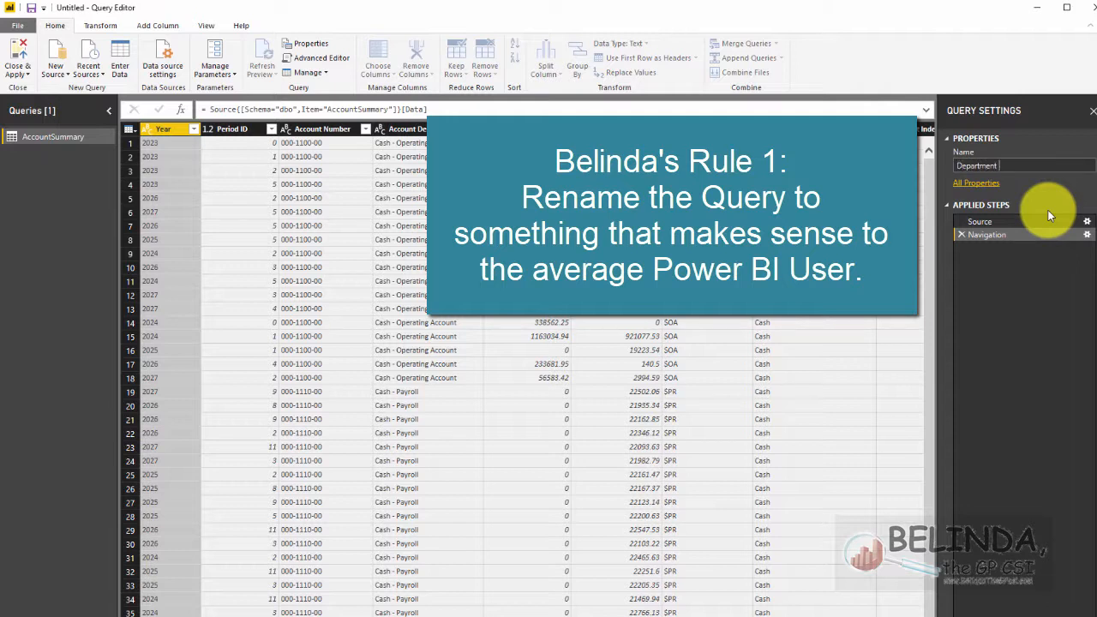
type("al Employee count")
key("Return")
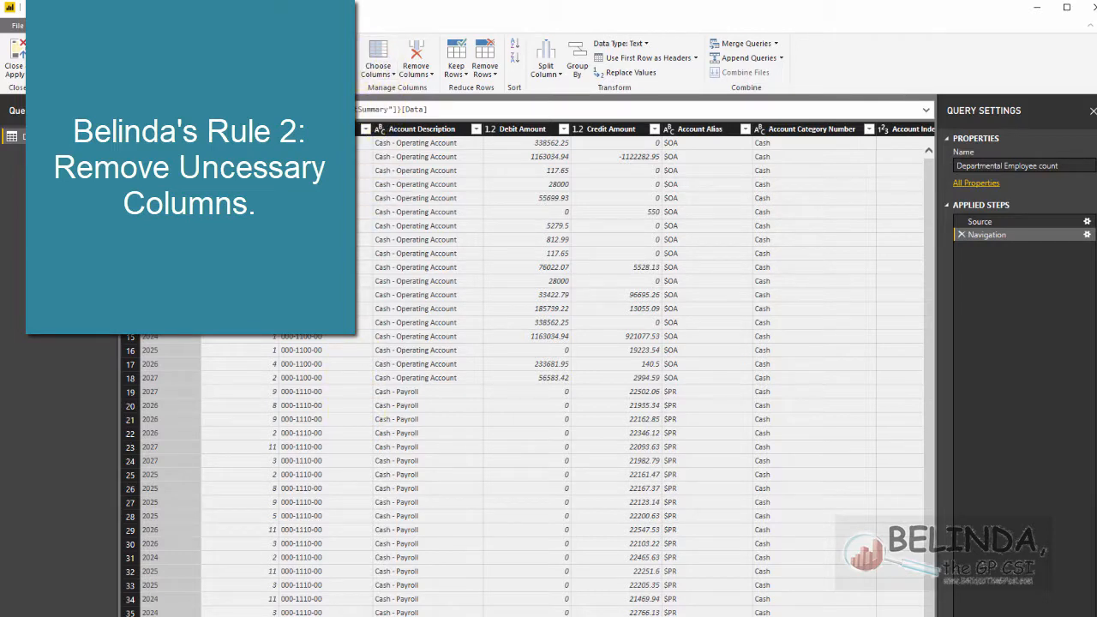
Step: Choose only Year, Period ID, Account Number, Account Description, Debit Amount and Credit Amount as columns to keep
left_click(374, 48)
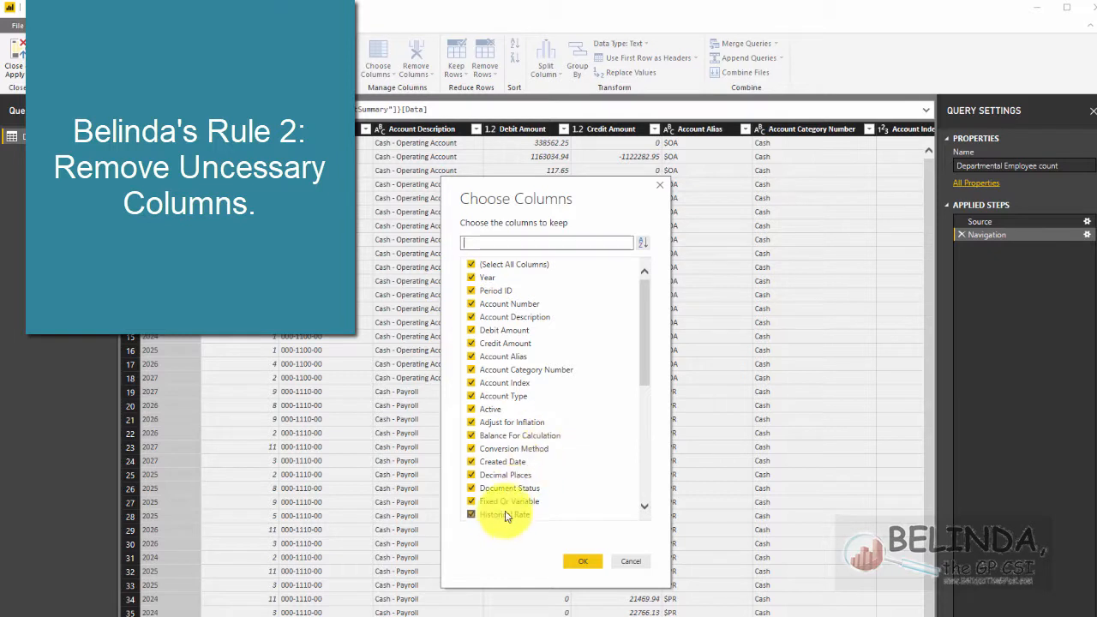
left_click(474, 264)
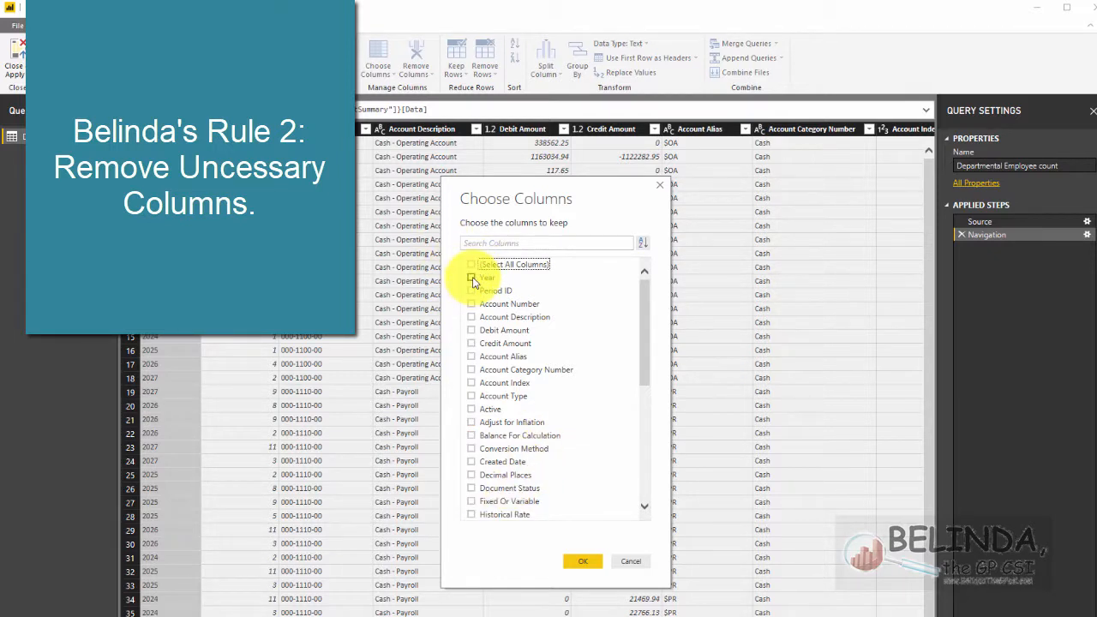
left_click(471, 278)
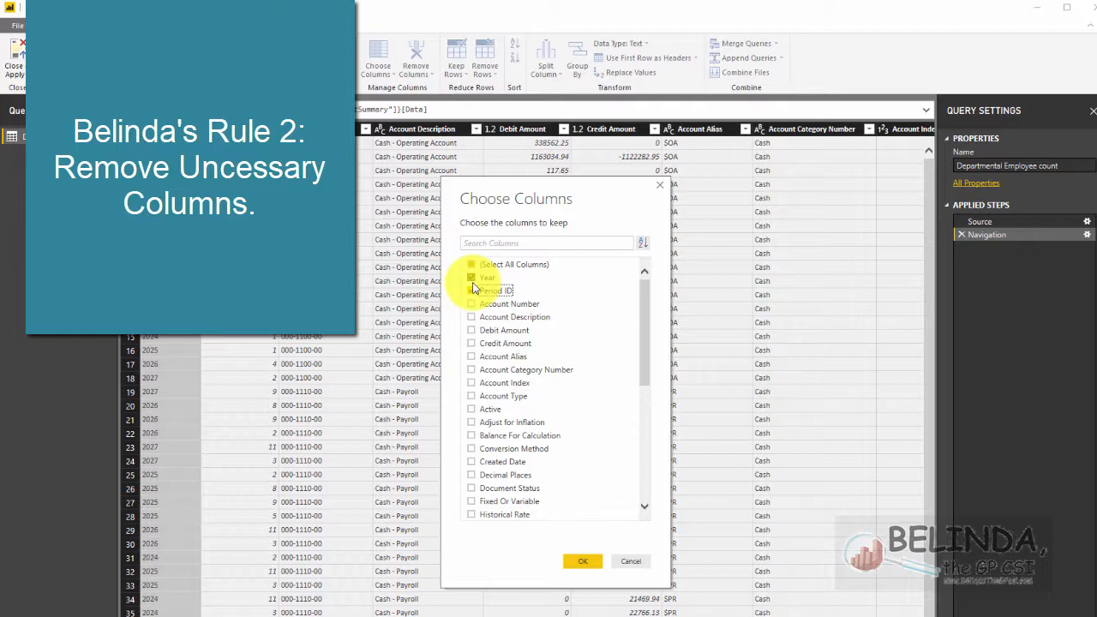
left_click(472, 290)
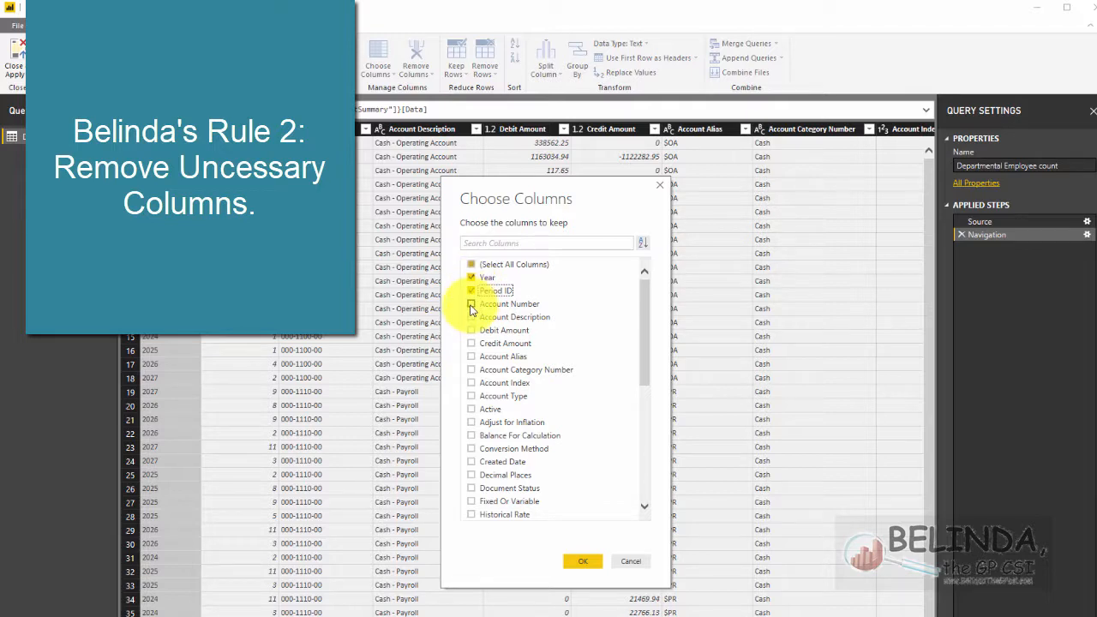
left_click(470, 304)
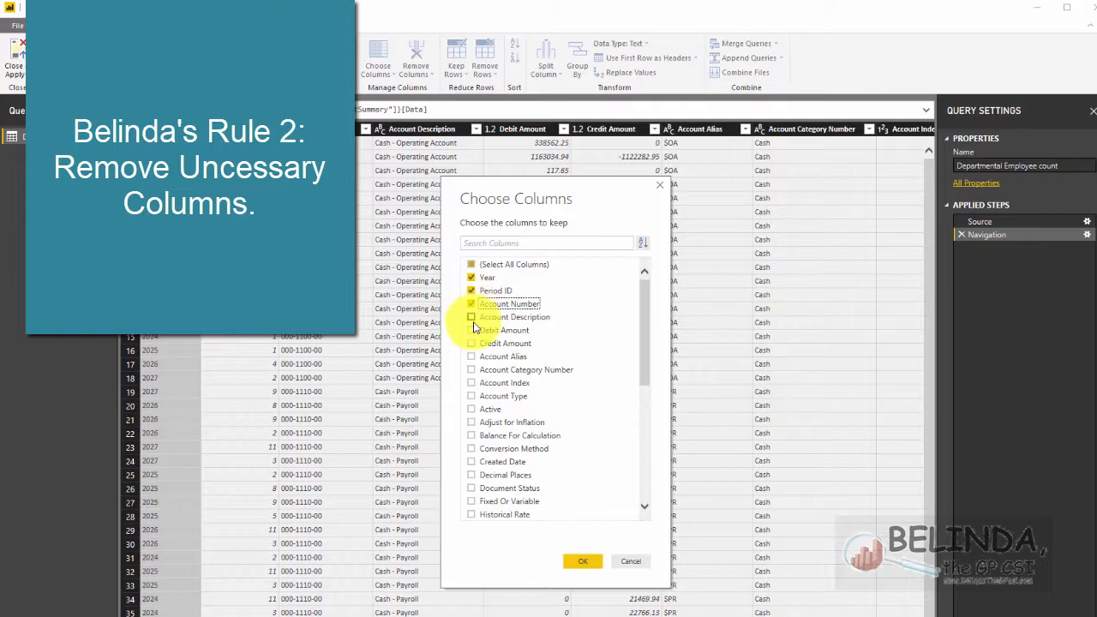
left_click(470, 317)
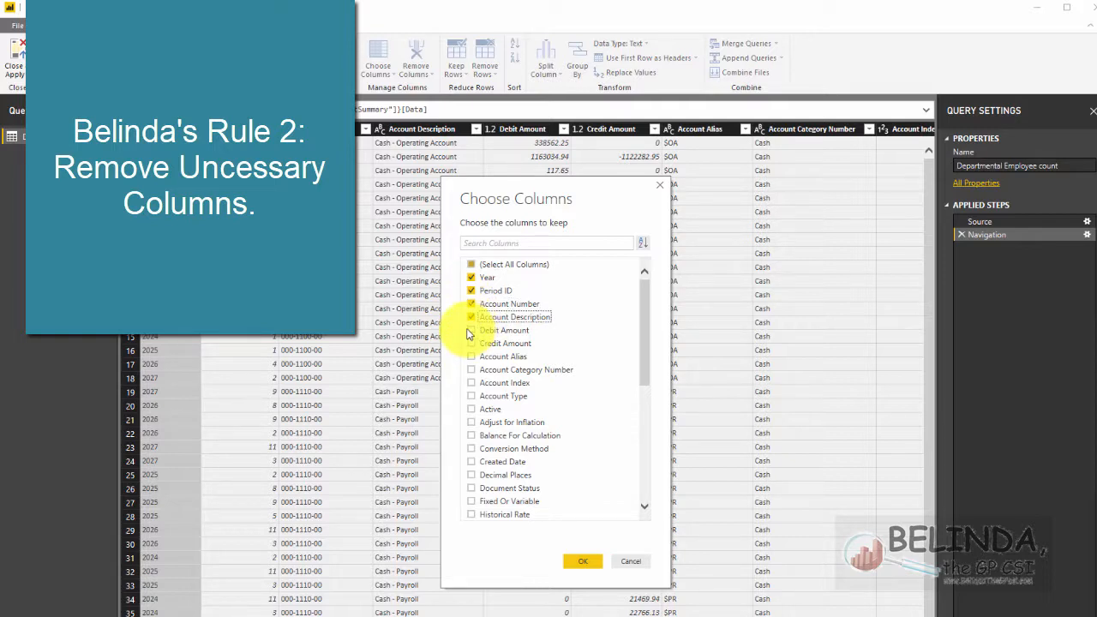
left_click(470, 330)
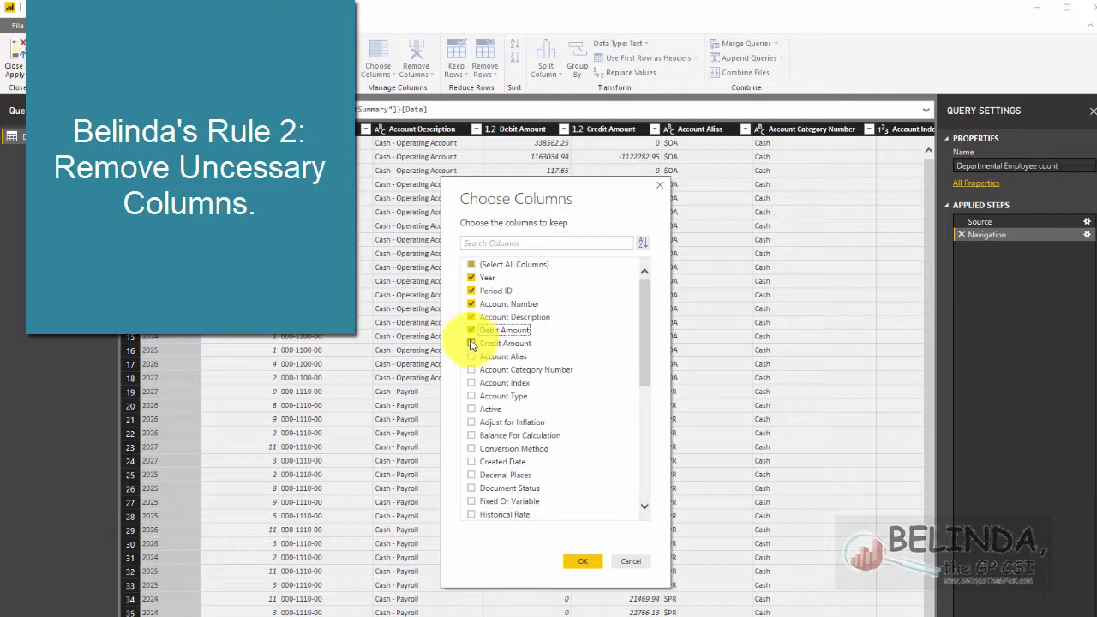
left_click(470, 344)
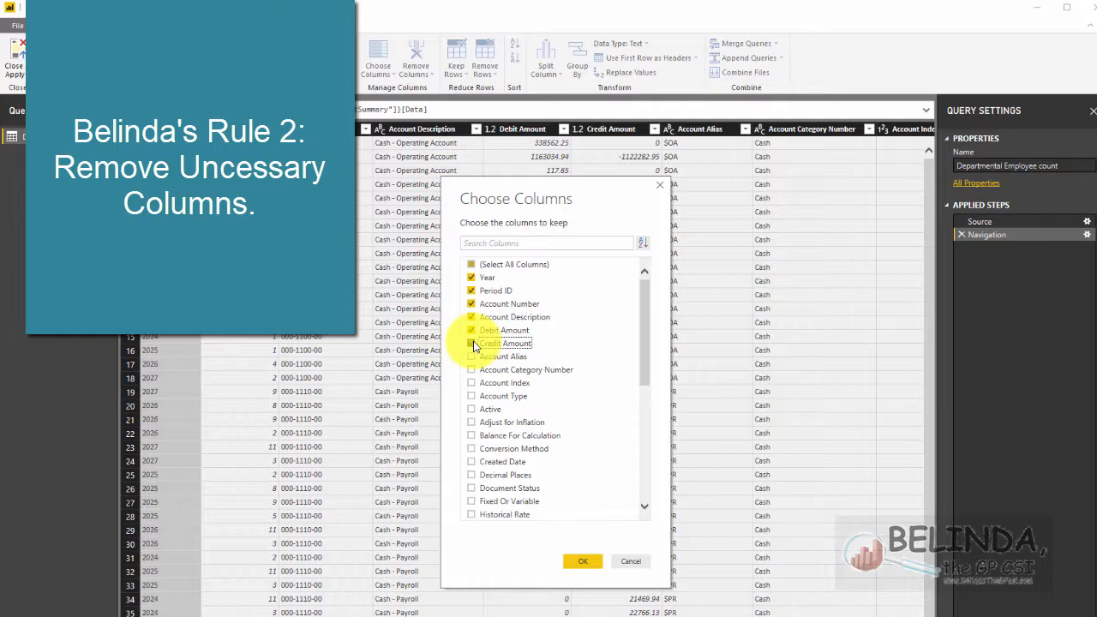
left_click(471, 343)
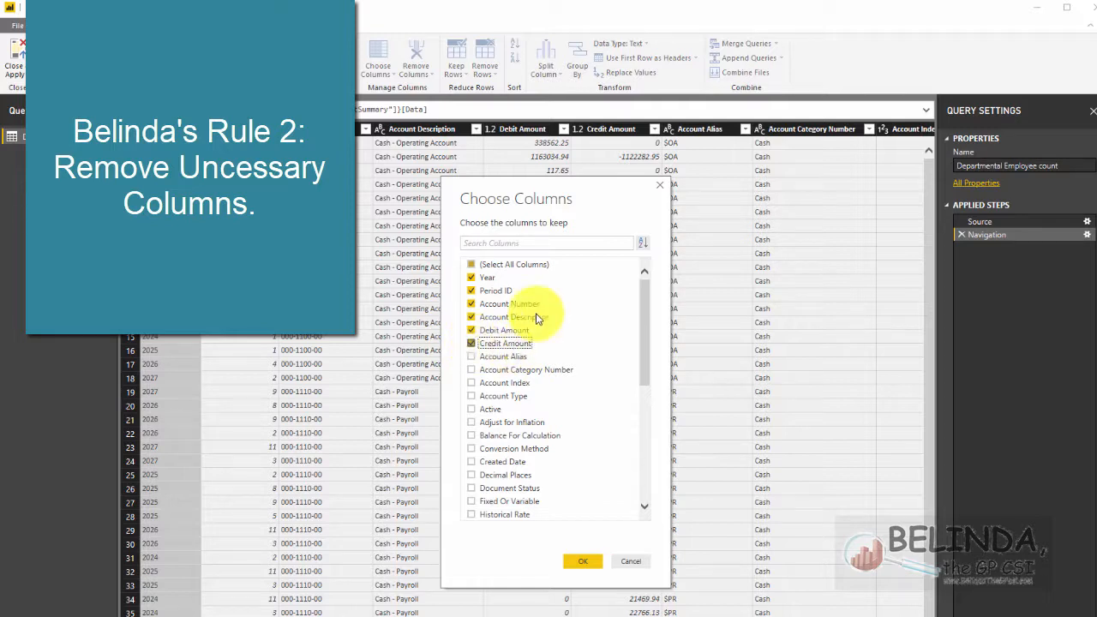
Step: Find and add Main Account Segment and Segment1 to the columns to keep, and apply the column selection
left_click(487, 241)
type("main")
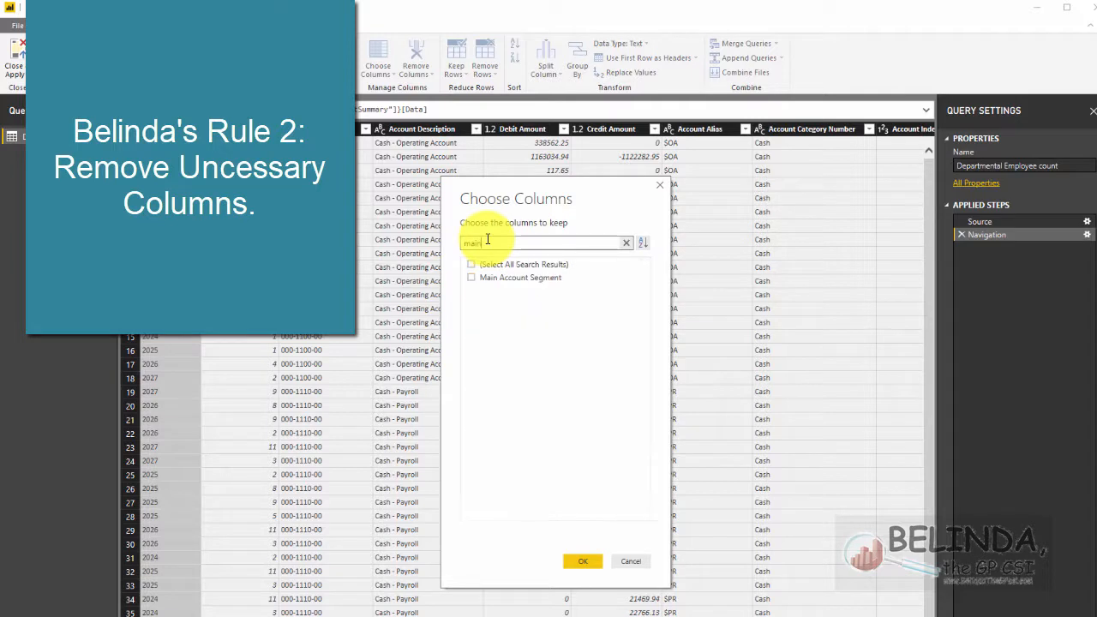
left_click(471, 278)
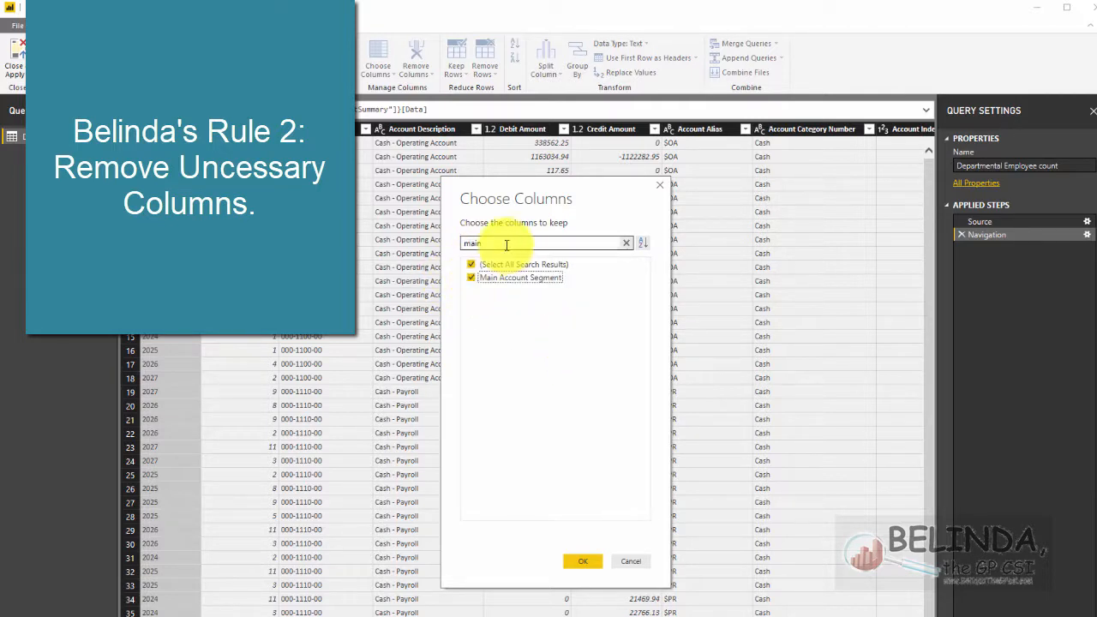
double_click(477, 243)
key("BackSpace")
type("seg")
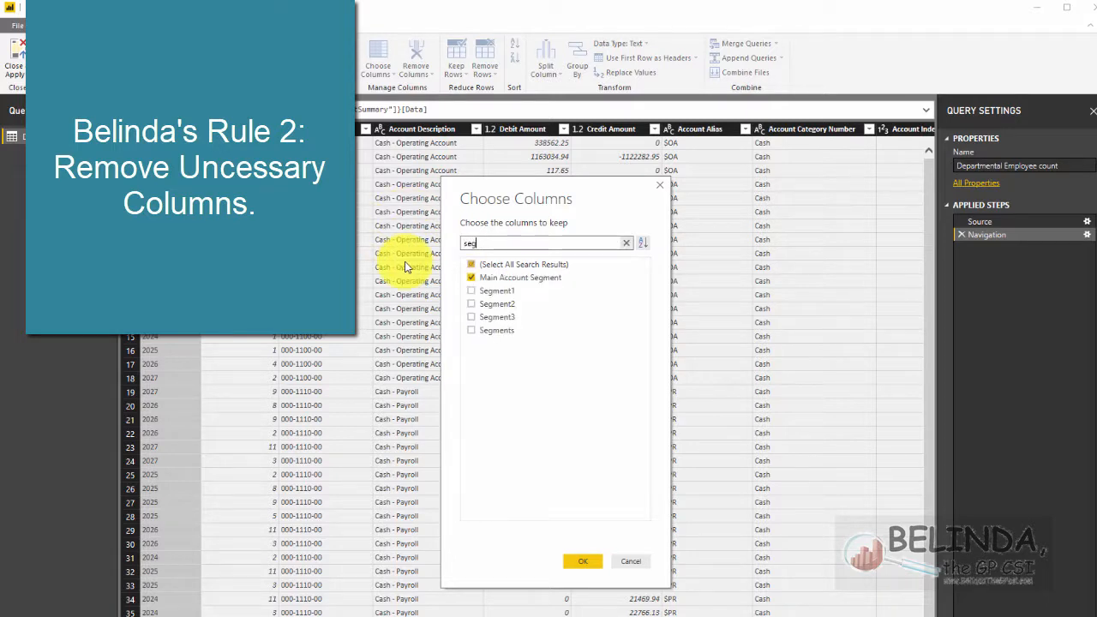
left_click(471, 290)
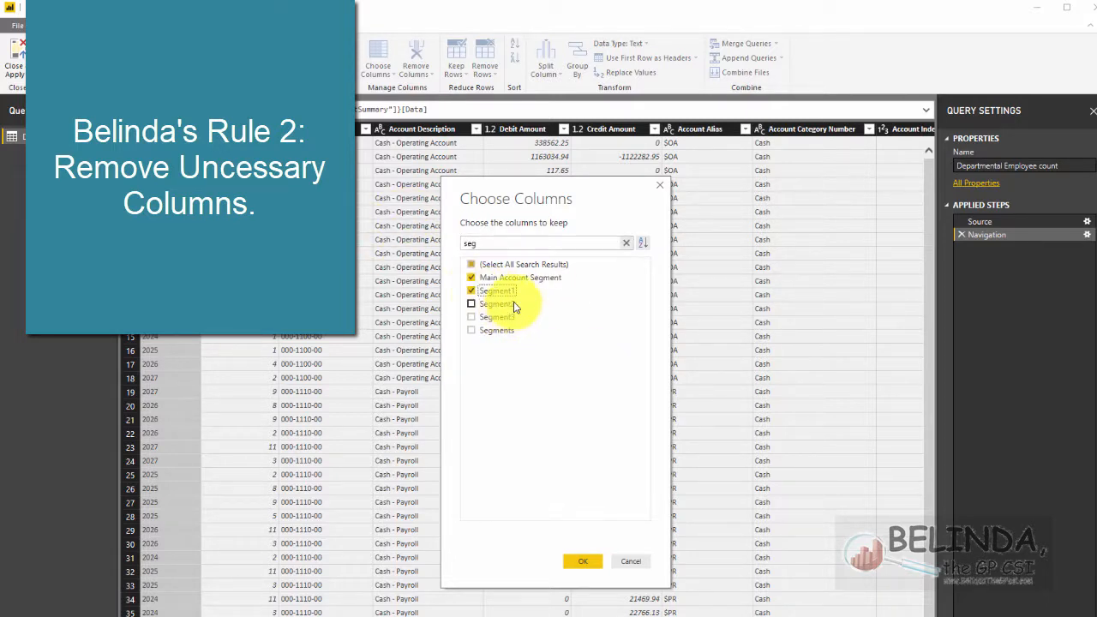
left_click(581, 562)
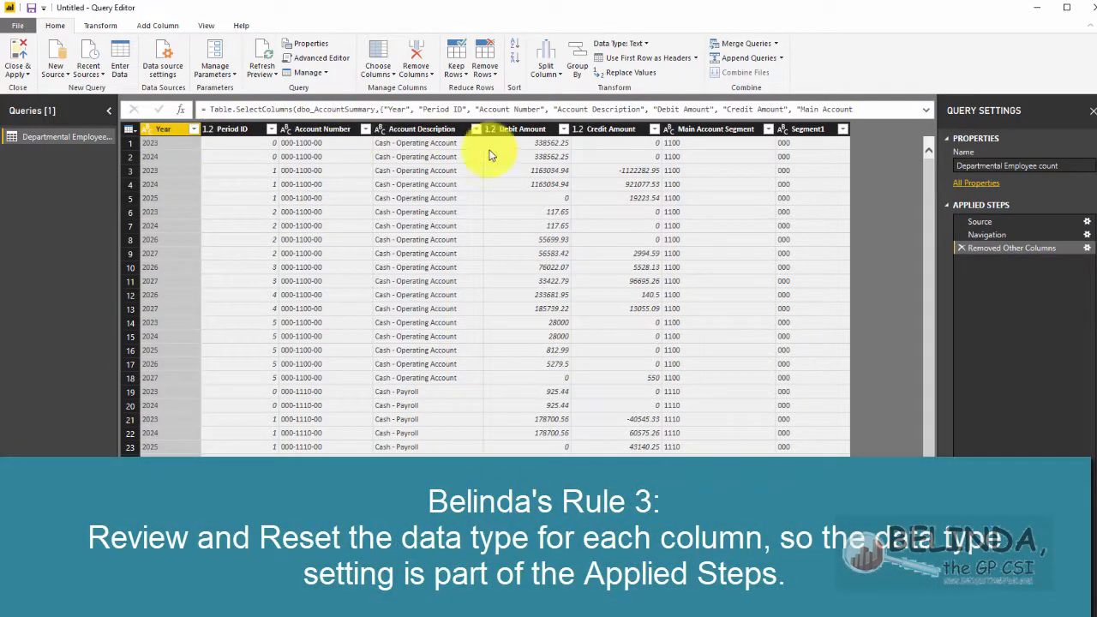
Step: Set the data type of every column except Debit Amount and Credit Amount to Text
left_click(224, 130)
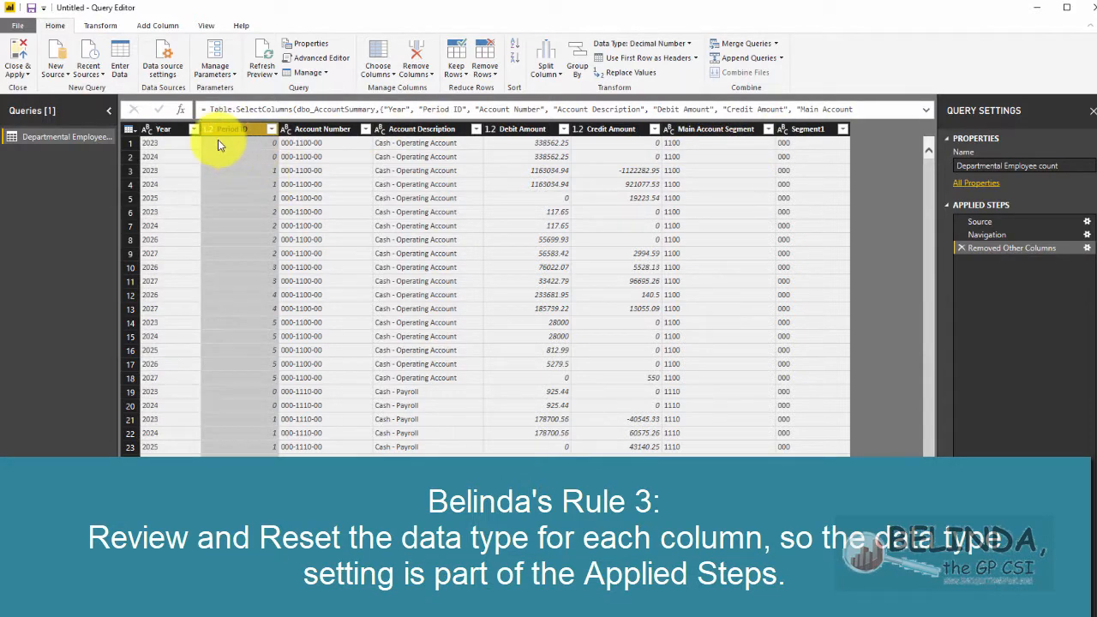
left_click(156, 130)
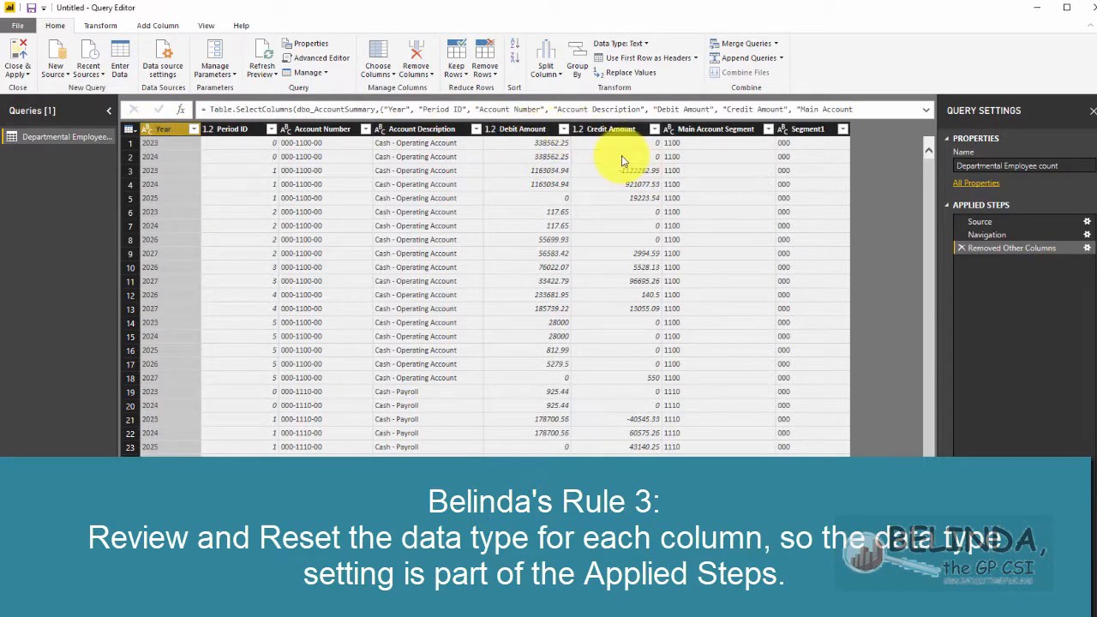
left_click(812, 131, "shift")
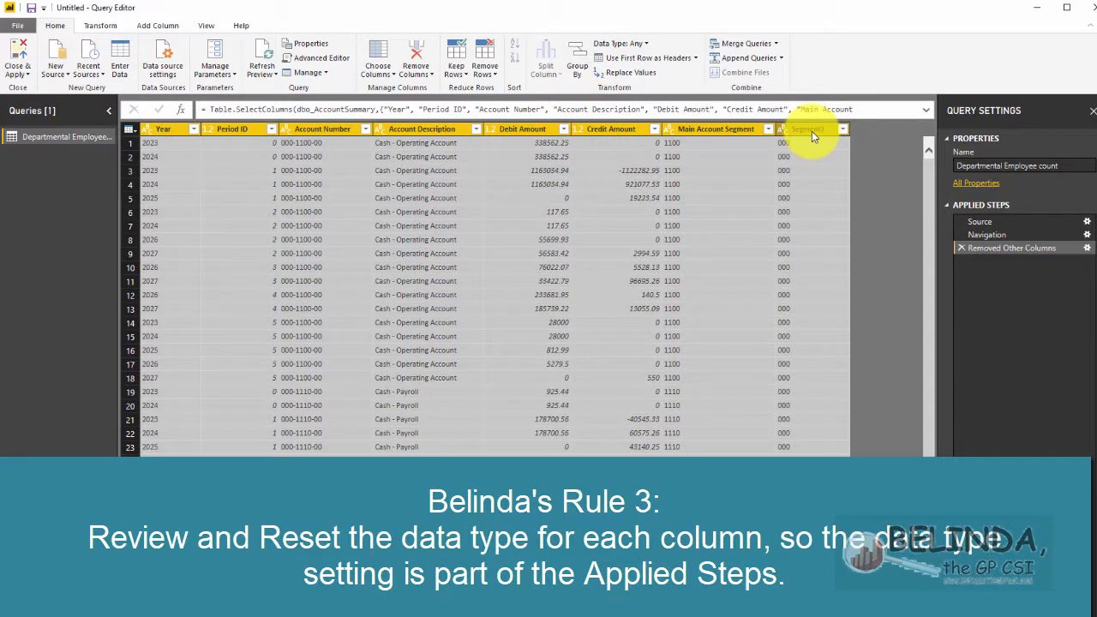
left_click(643, 43)
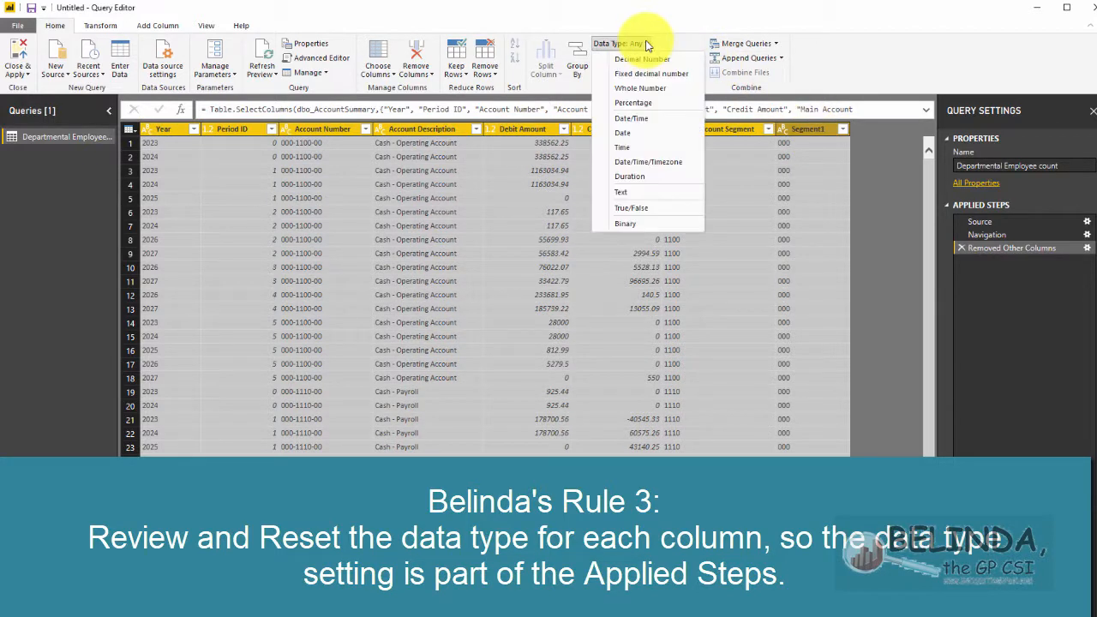
left_click(529, 131)
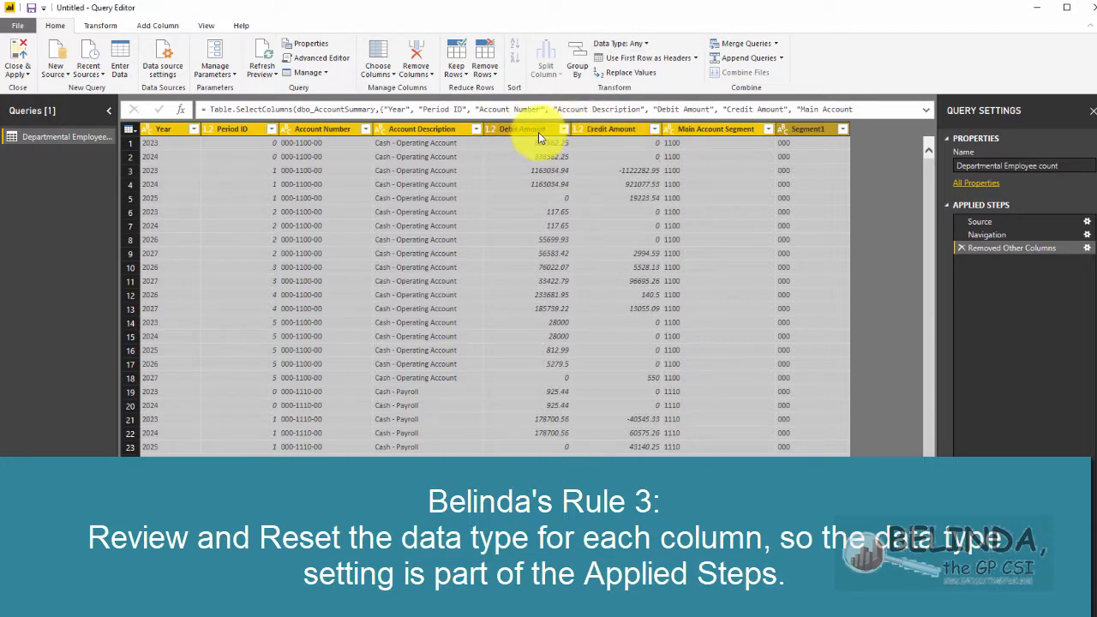
left_click(538, 132)
left_click(620, 129, "ctrl")
left_click(638, 43)
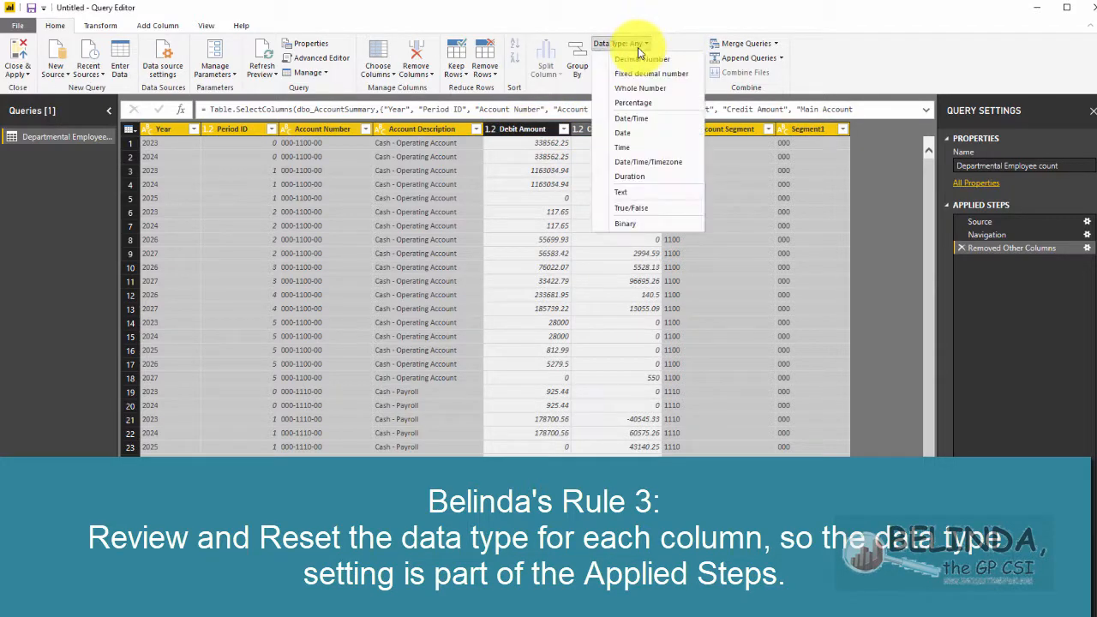
left_click(627, 192)
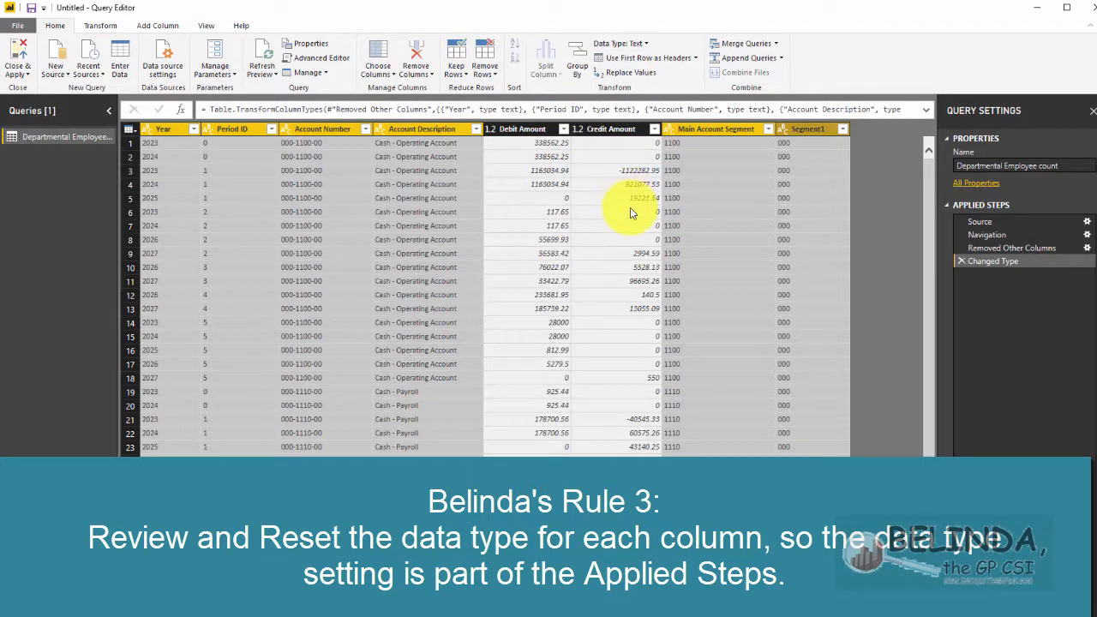
Step: Set the data type of the Debit Amount and Credit Amount columns to Decimal Number
left_click(523, 129)
left_click(607, 129, "ctrl")
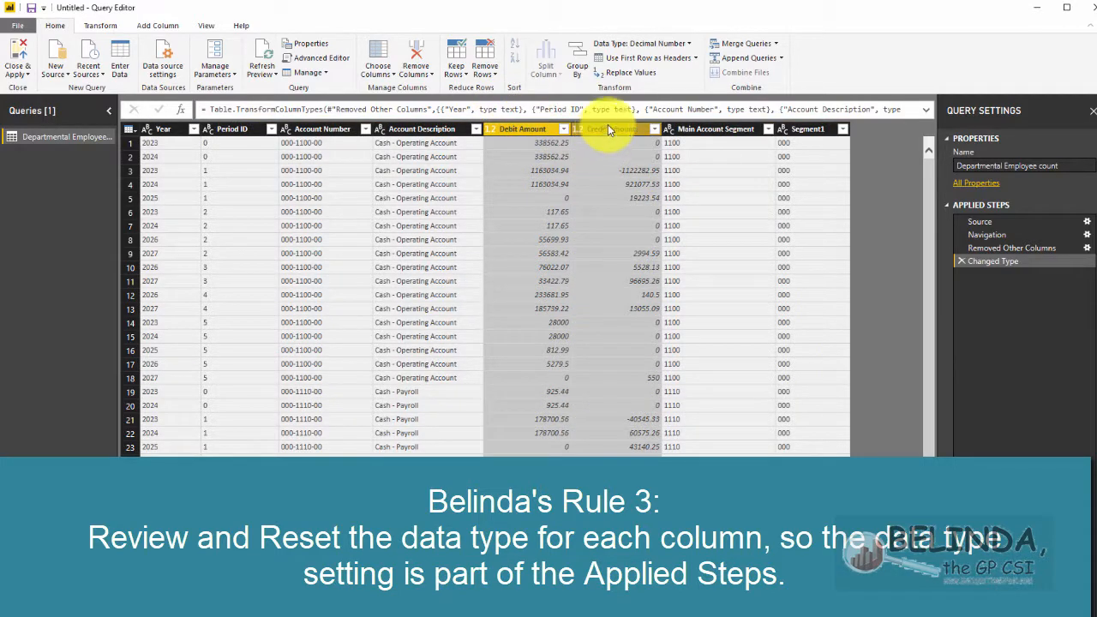
left_click(655, 43)
left_click(652, 59)
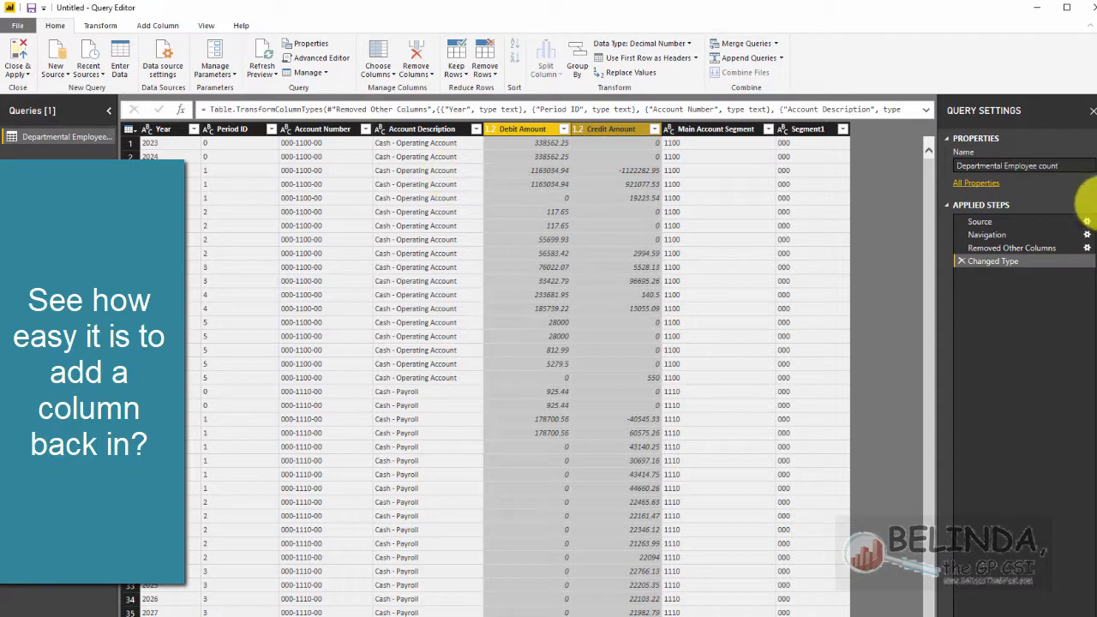
Step: Edit the Removed Other Columns step to add Account Type back to the kept columns
left_click(1085, 249)
left_click(1085, 249)
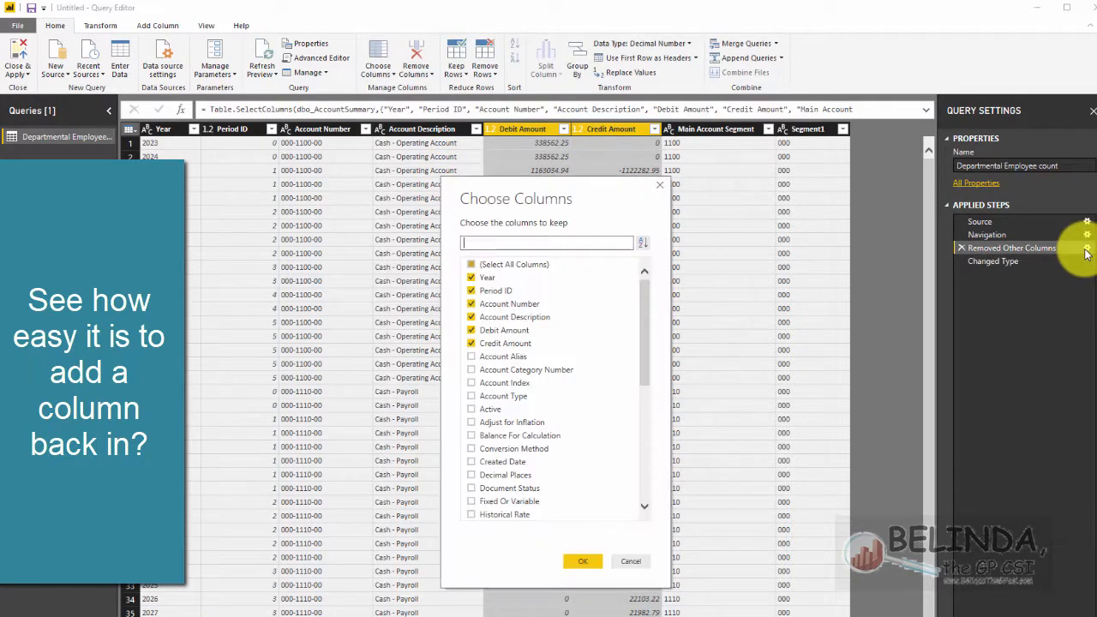
left_click(471, 396)
left_click(581, 560)
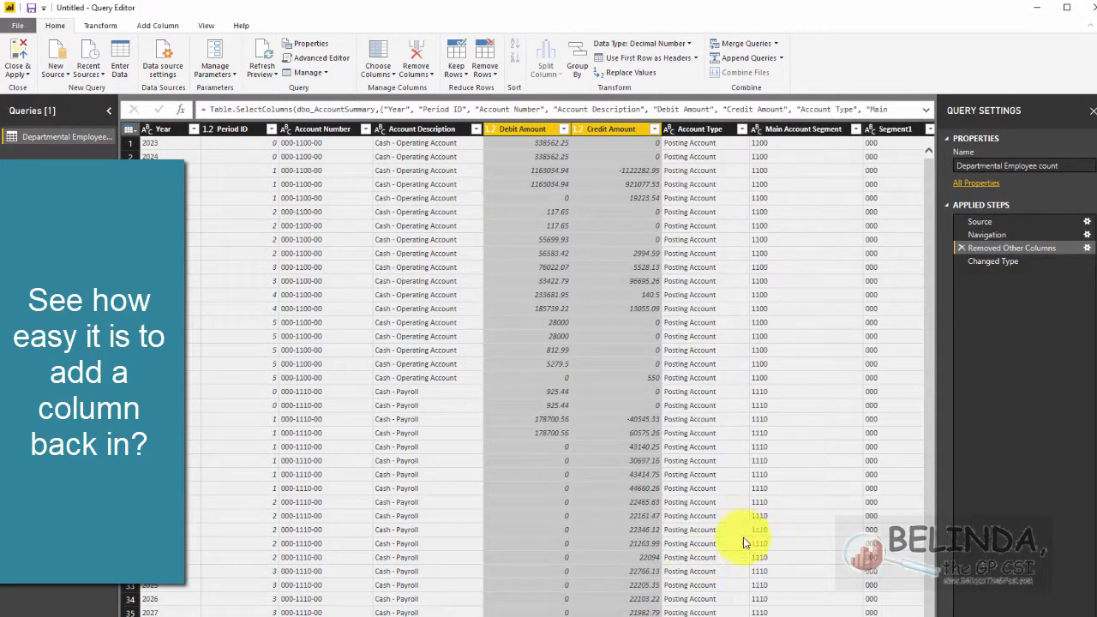
Step: After the Changed Type step, apply a text filter to Account Type that keeps rows where it equals Posting Account
left_click(716, 128)
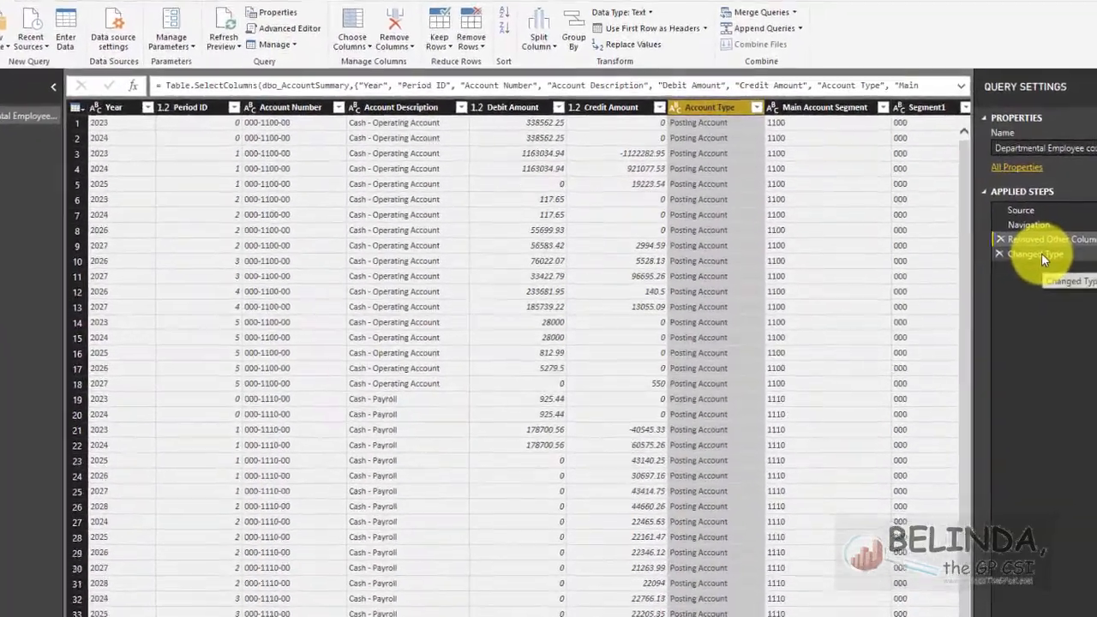
left_click(994, 261)
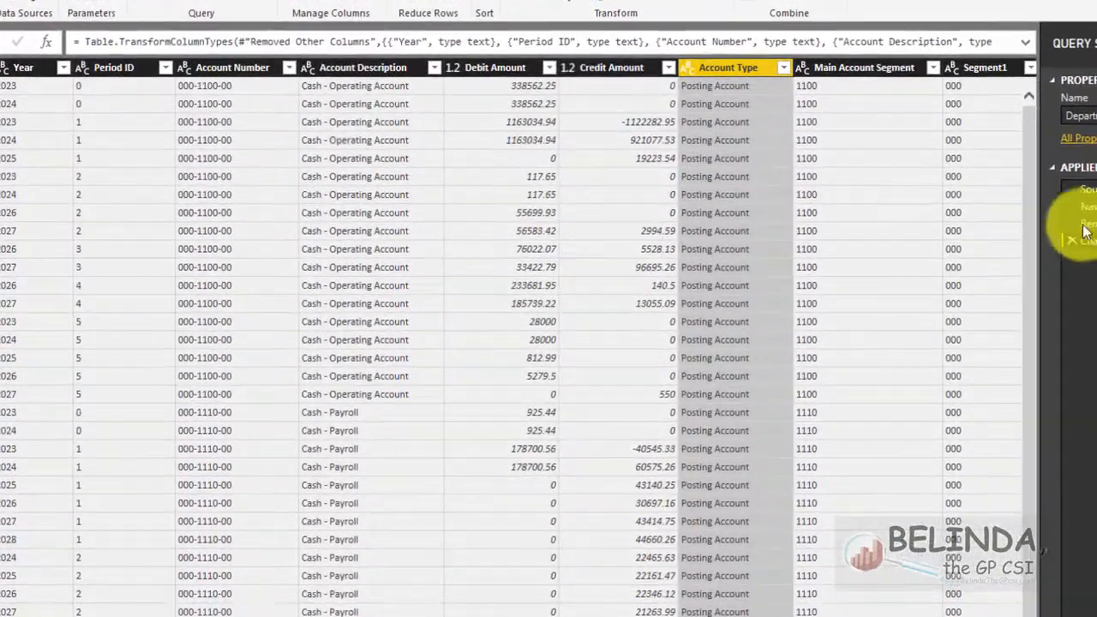
left_click(783, 66)
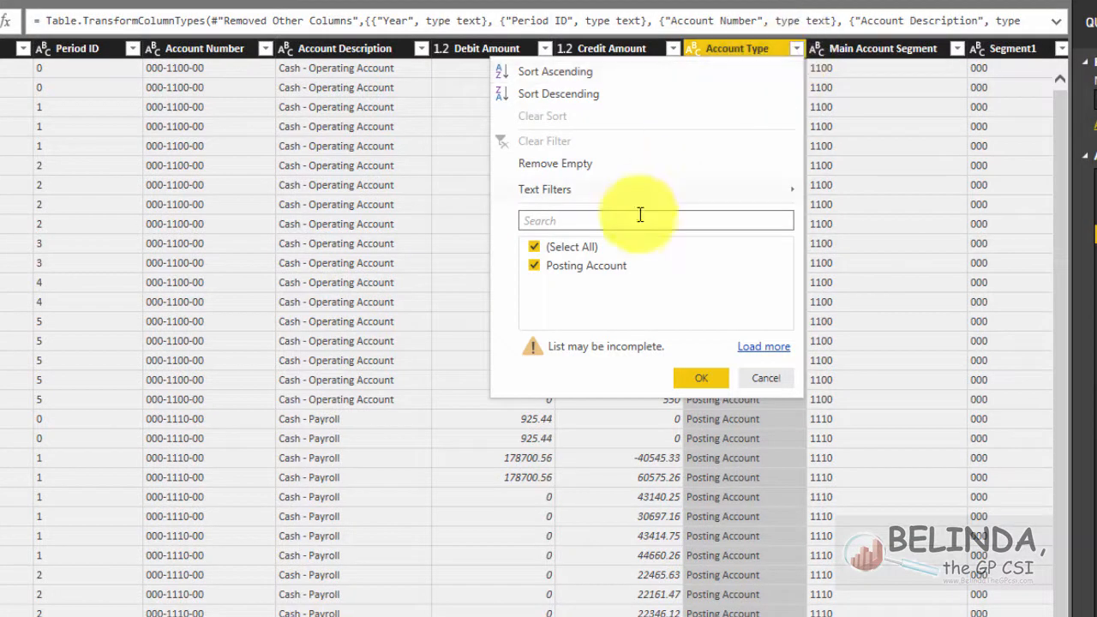
left_click(763, 347)
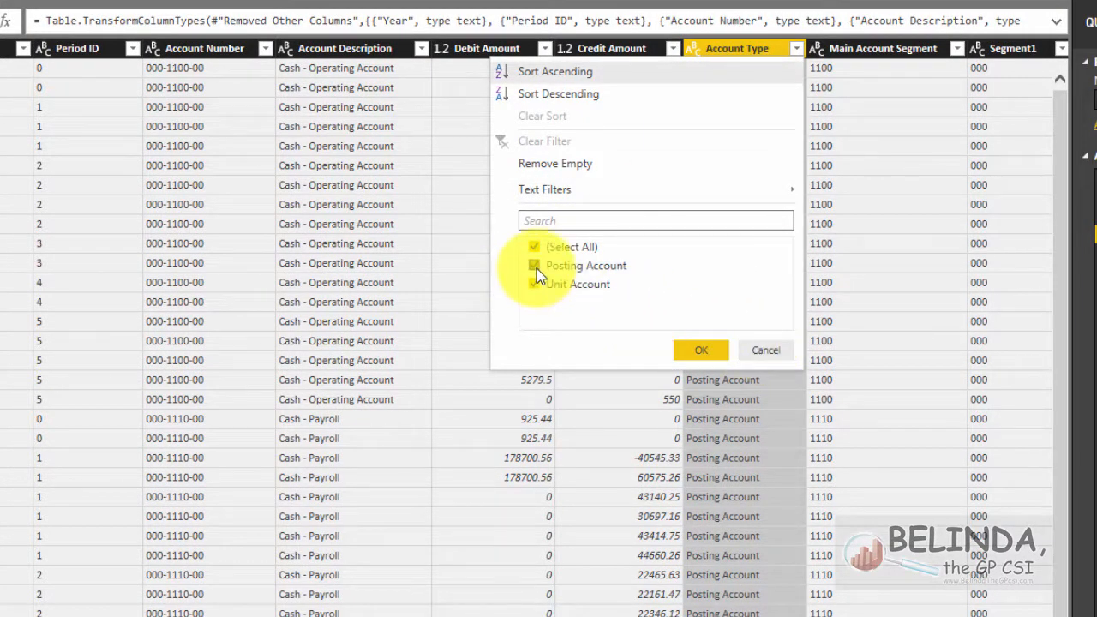
left_click(535, 266)
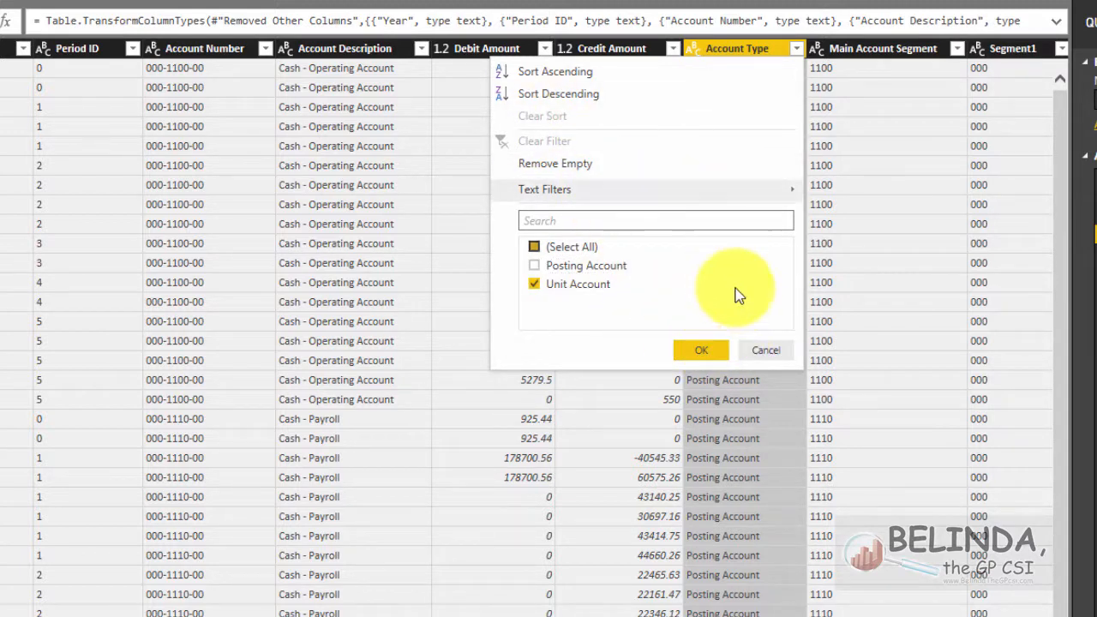
mouse_move(727, 185)
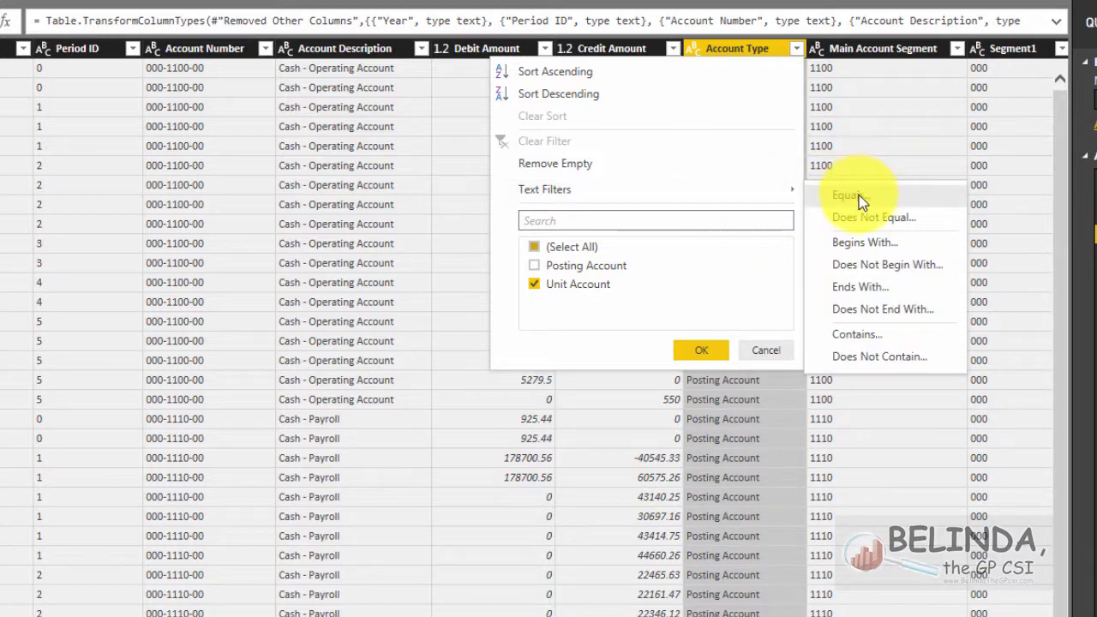
left_click(875, 218)
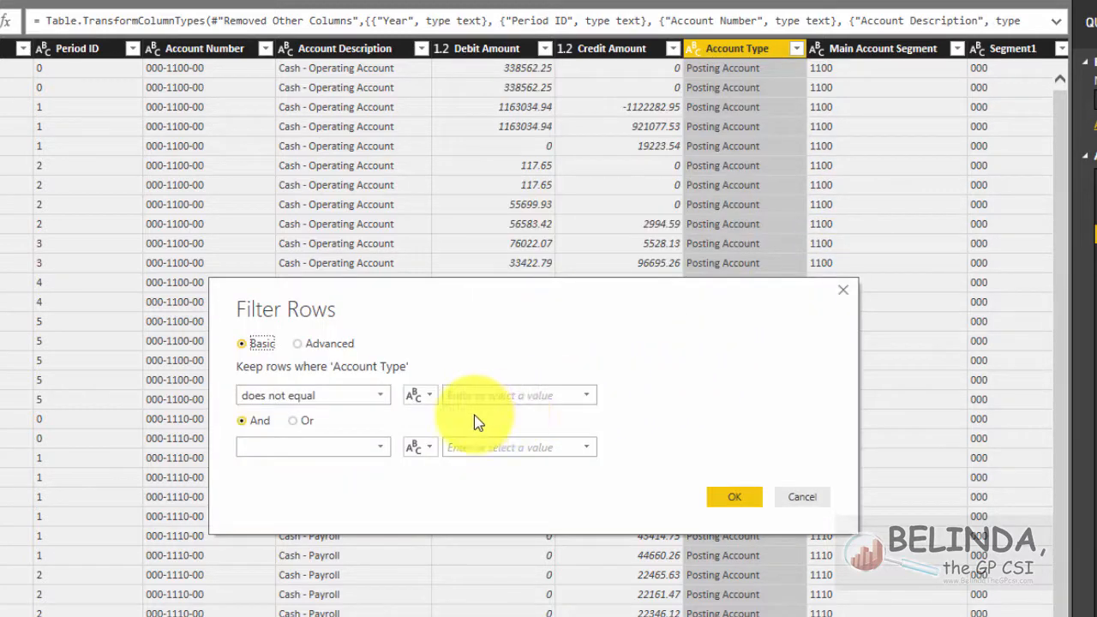
left_click(382, 395)
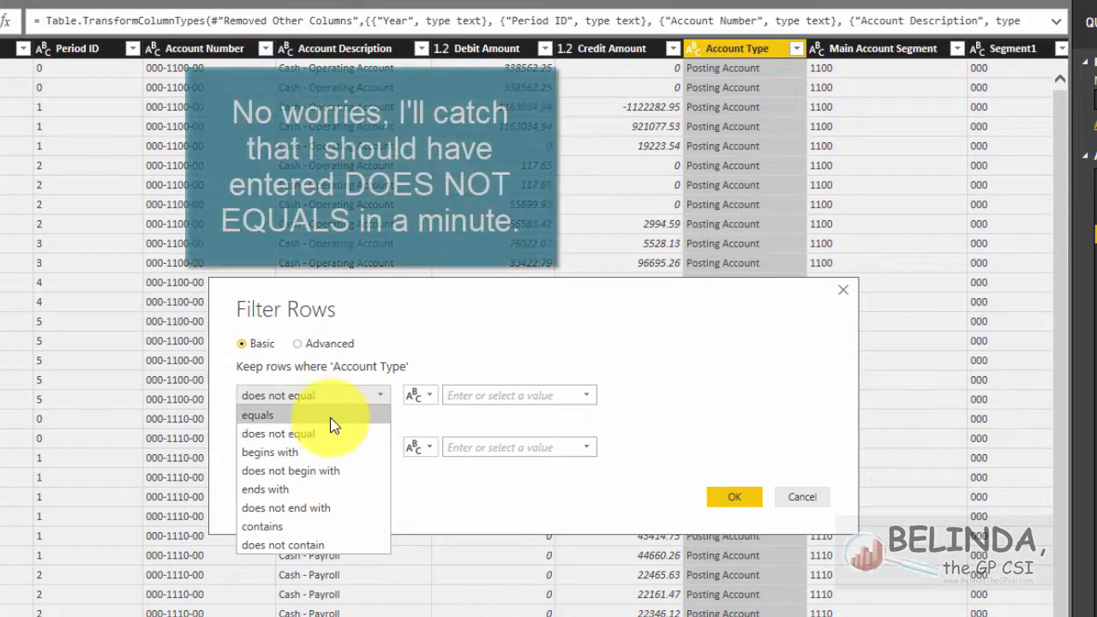
left_click(331, 420)
left_click(590, 394)
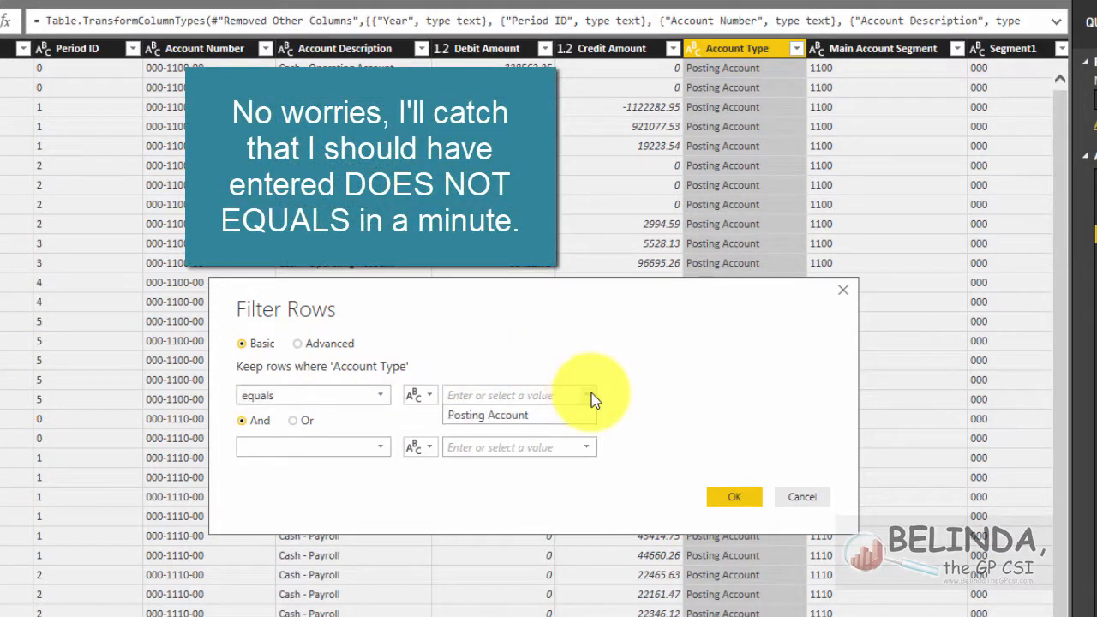
left_click(535, 416)
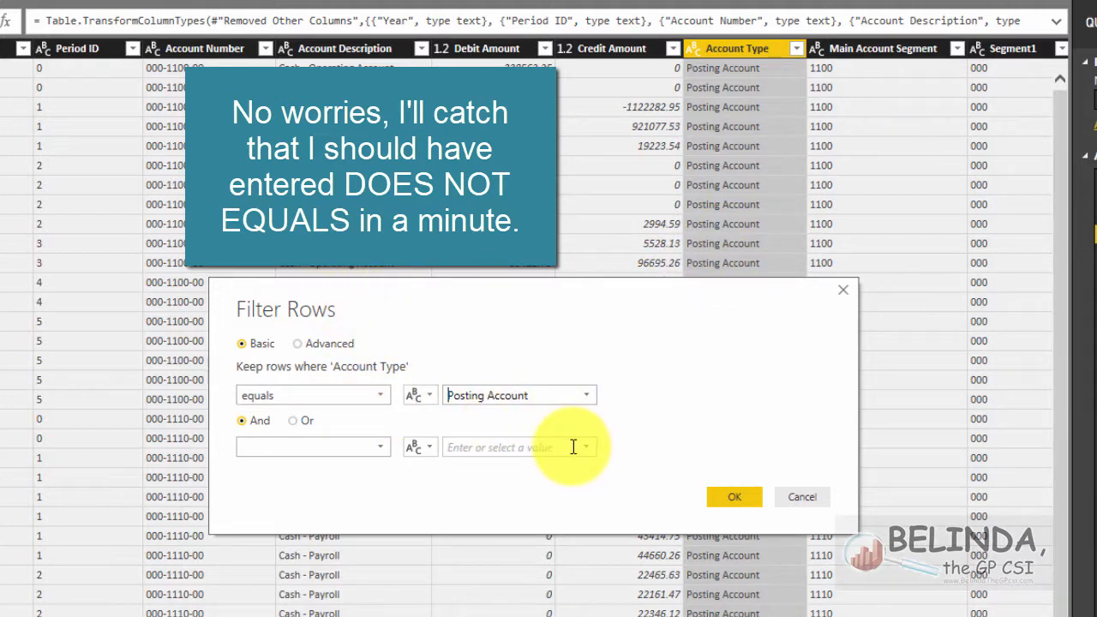
left_click(733, 498)
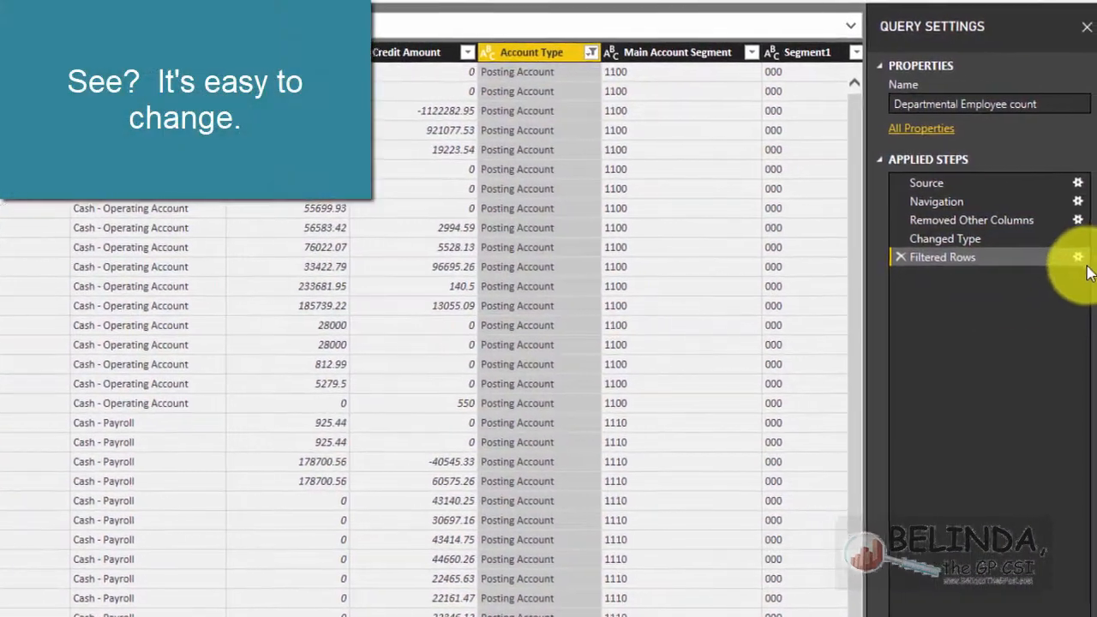
Step: Edit the Filtered Rows step so that Account Type does not equal Posting Account
left_click(1059, 257)
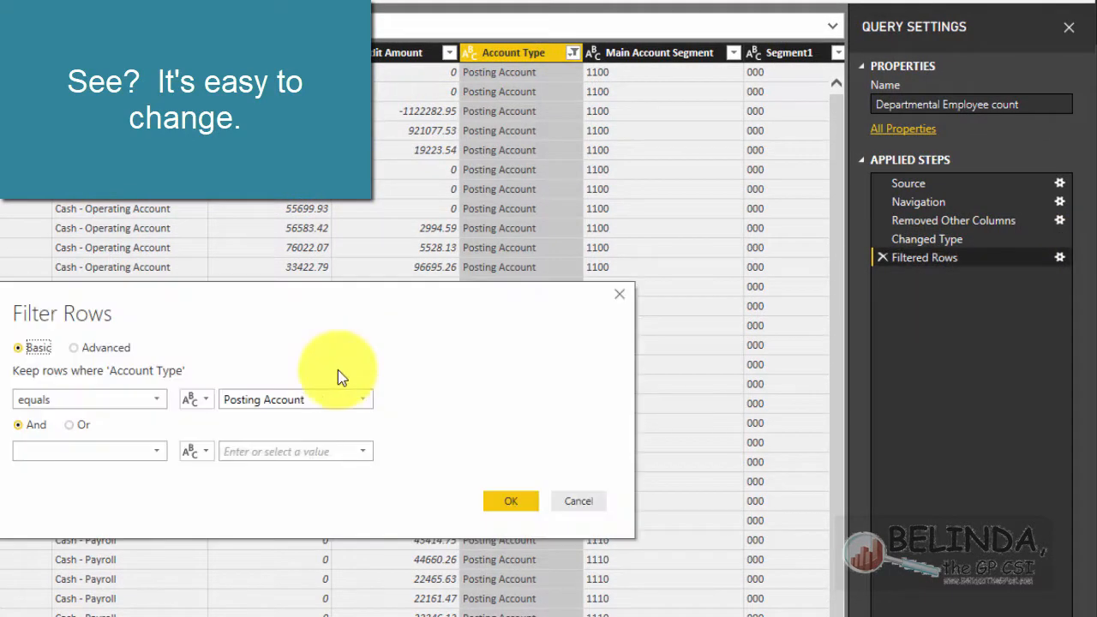
left_click(137, 401)
left_click(60, 438)
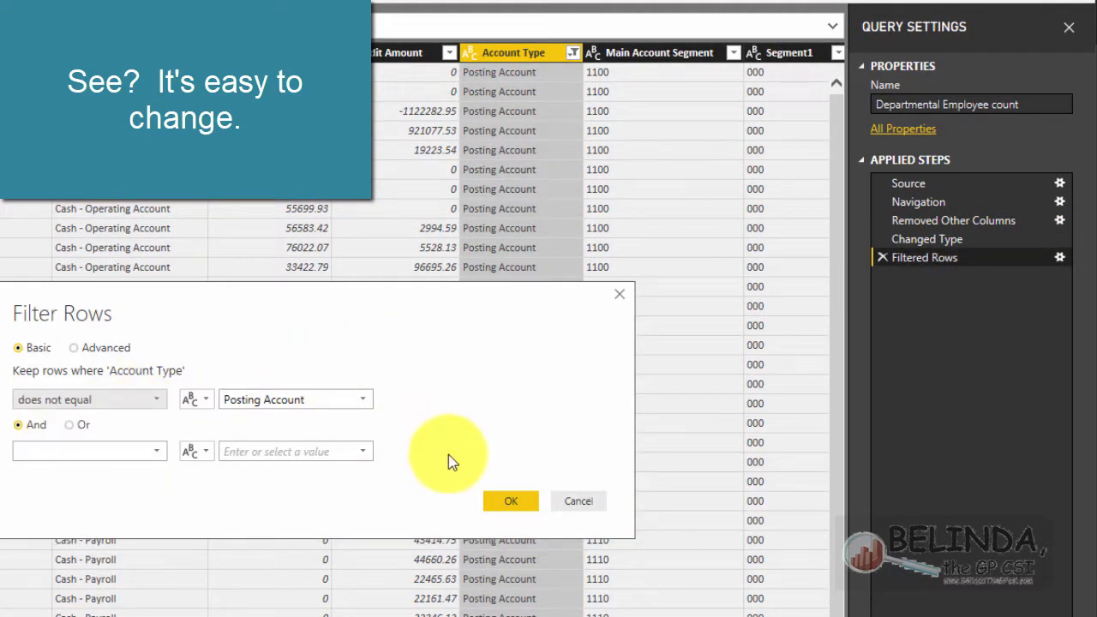
left_click(510, 501)
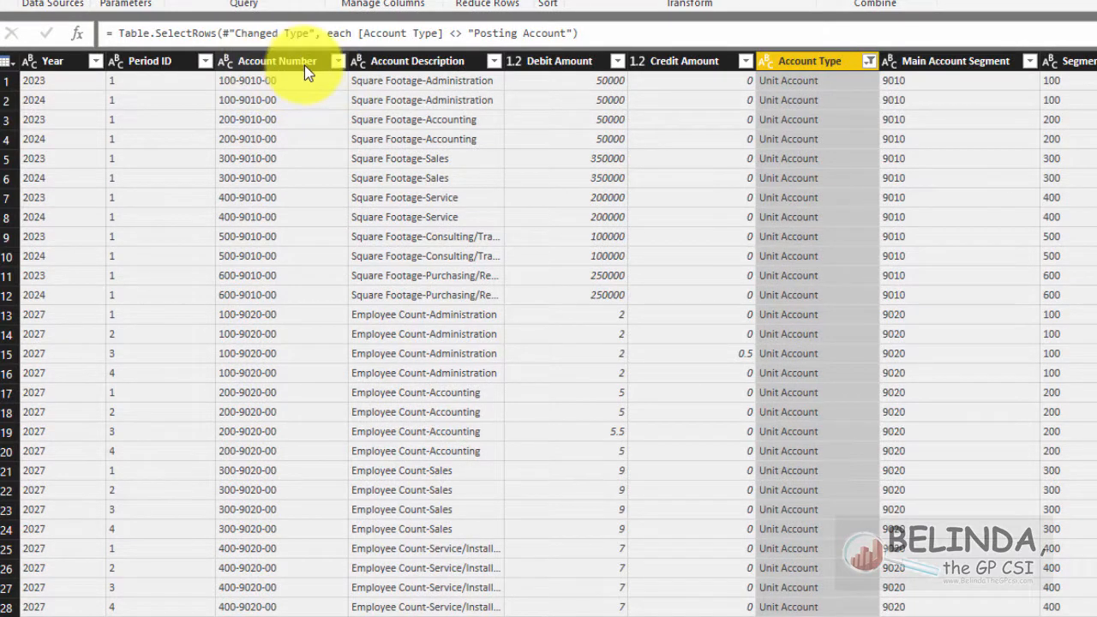
left_click(292, 60)
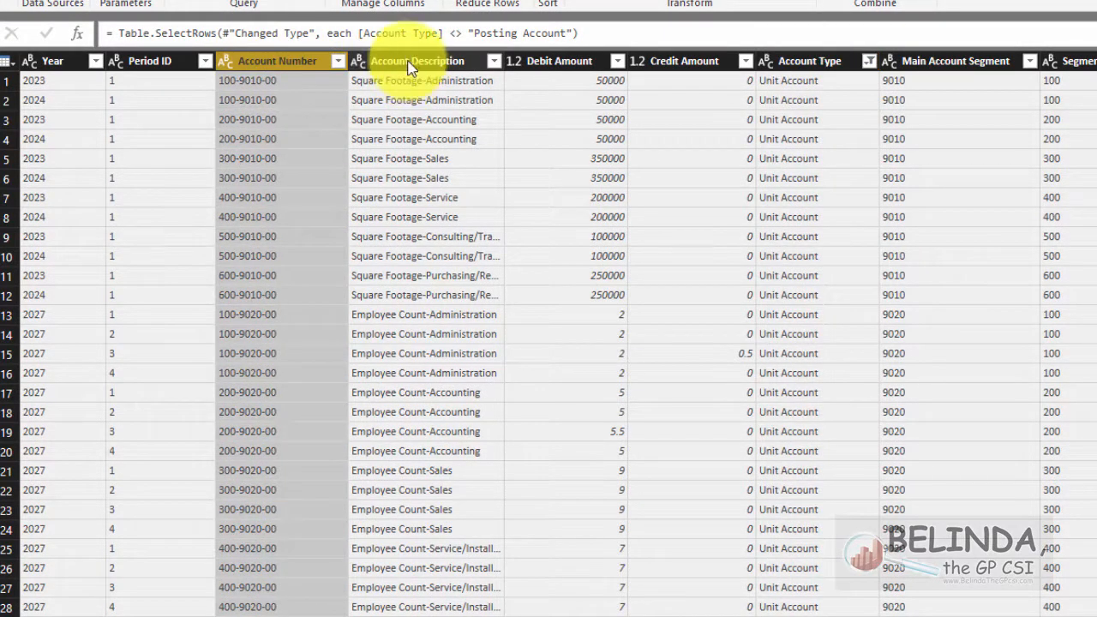
left_click(402, 60, "ctrl")
right_click(404, 60)
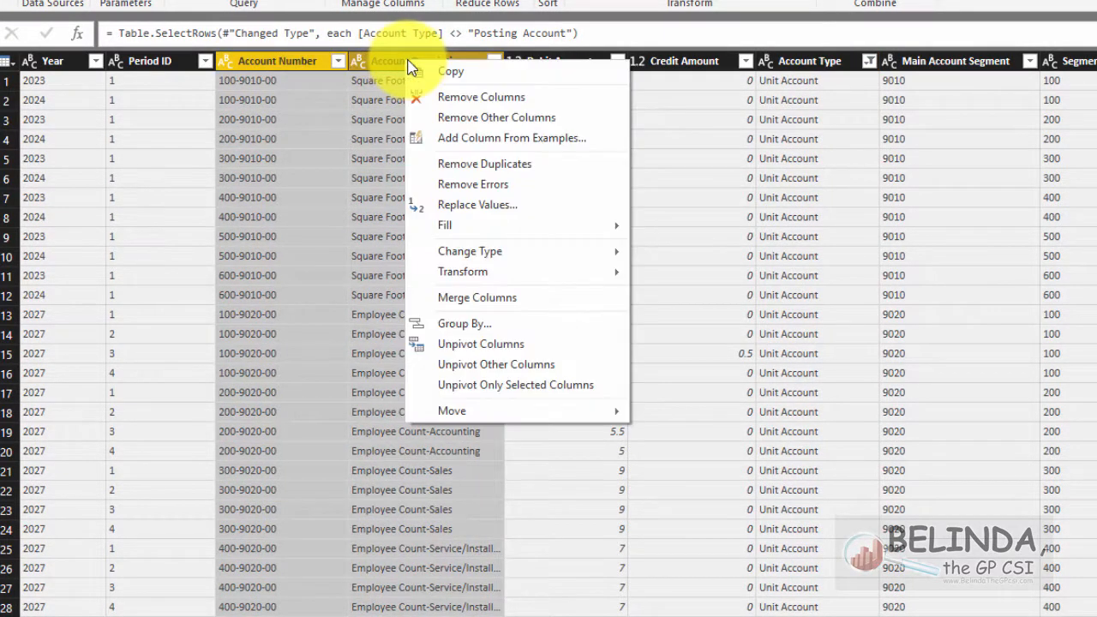
left_click(278, 61)
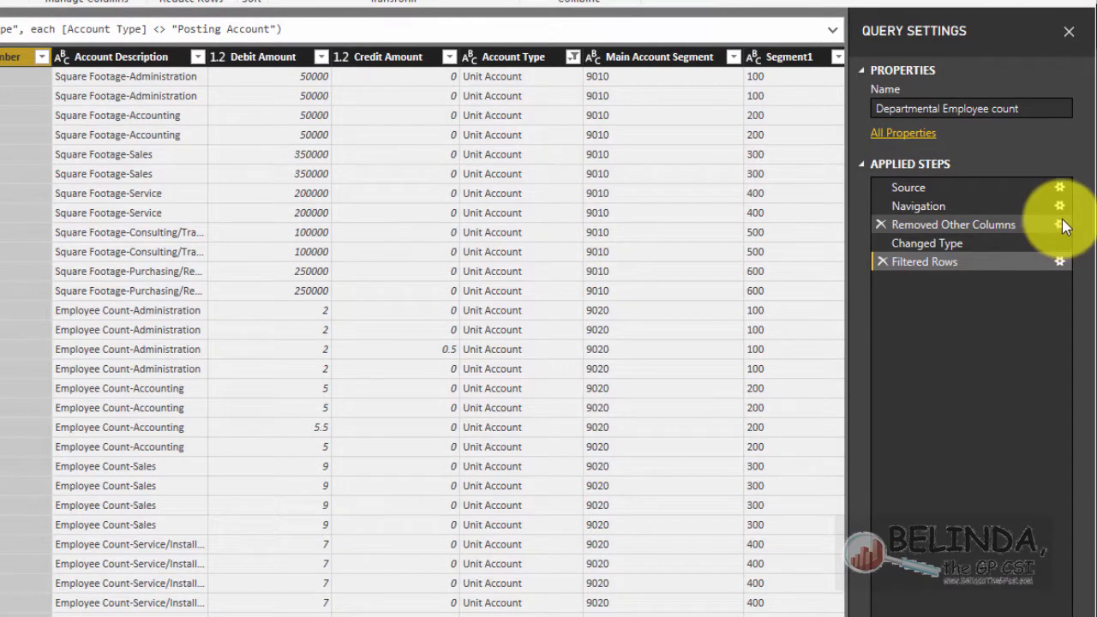
left_click(1060, 225)
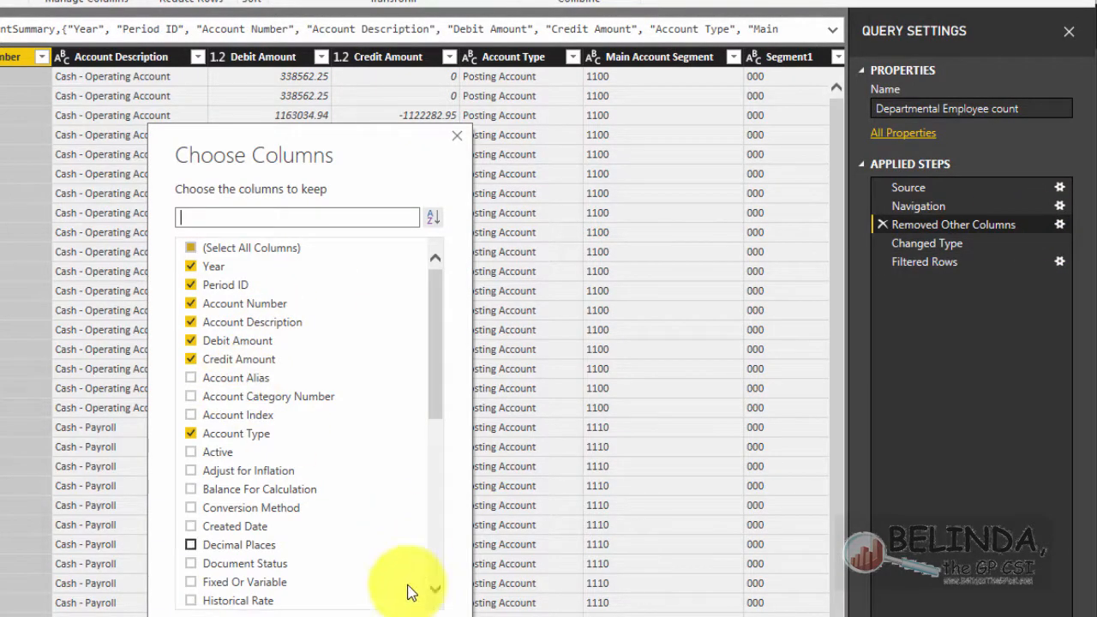
left_click(414, 616)
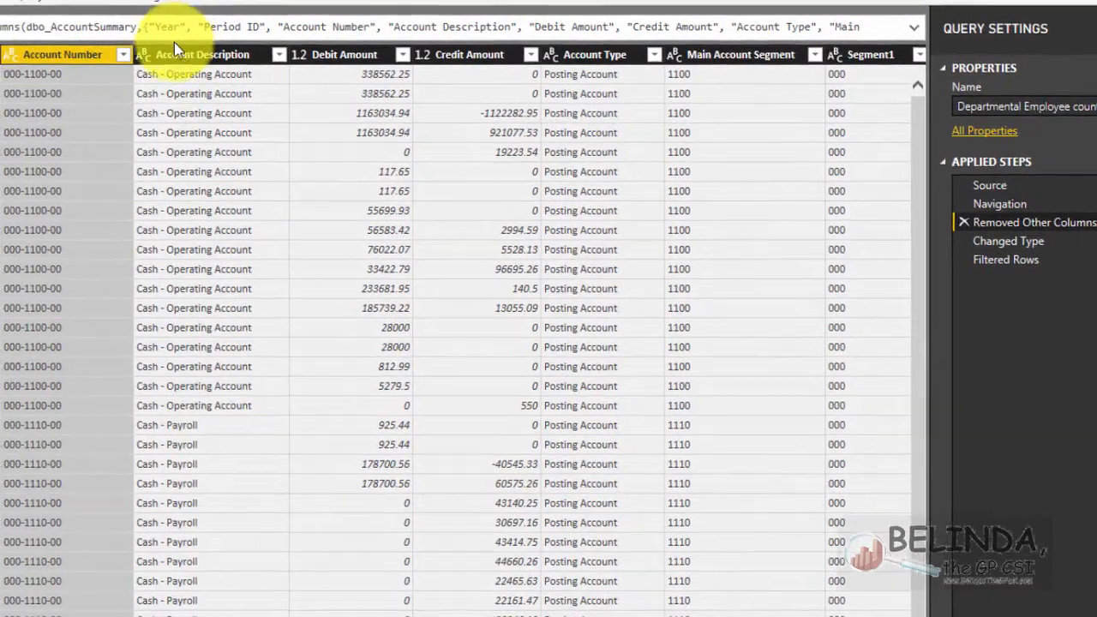
Step: After the Filtered Rows step, remove the Account Number and Account Description columns
left_click(174, 53, "ctrl")
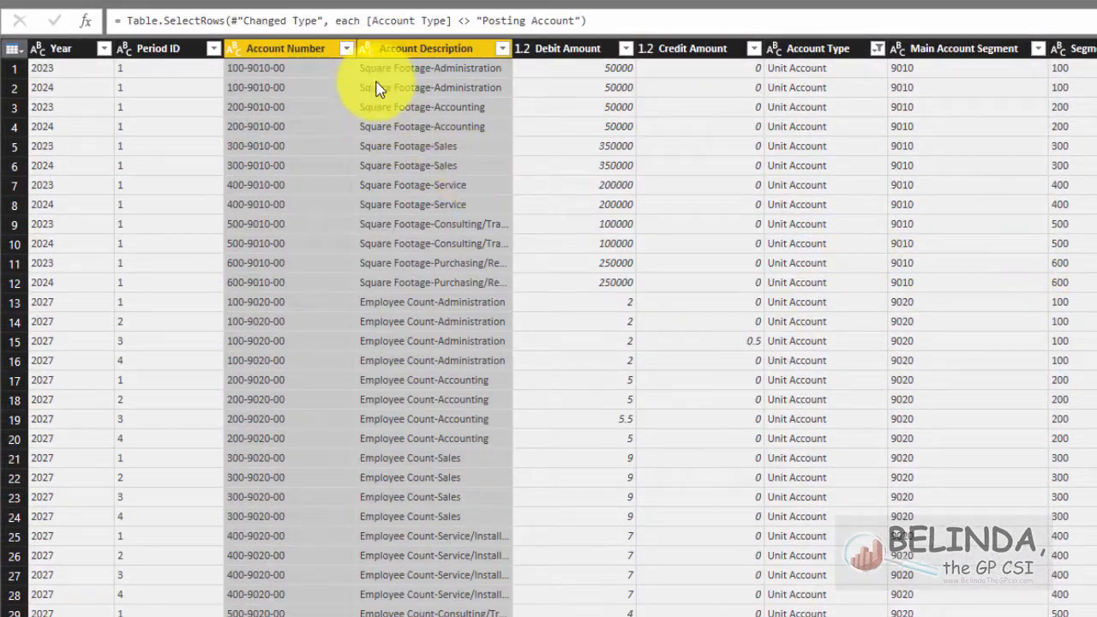
right_click(412, 47)
left_click(470, 82)
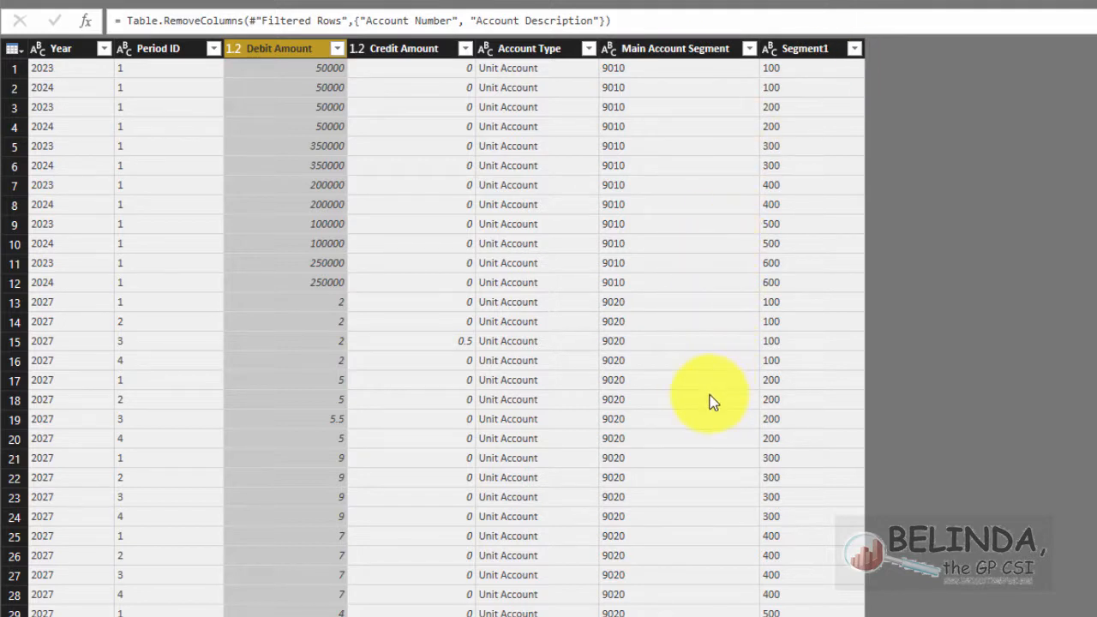
Step: Filter the Main Account Segment column to exclude 9010 and keep only the 9020 rows
left_click(671, 407)
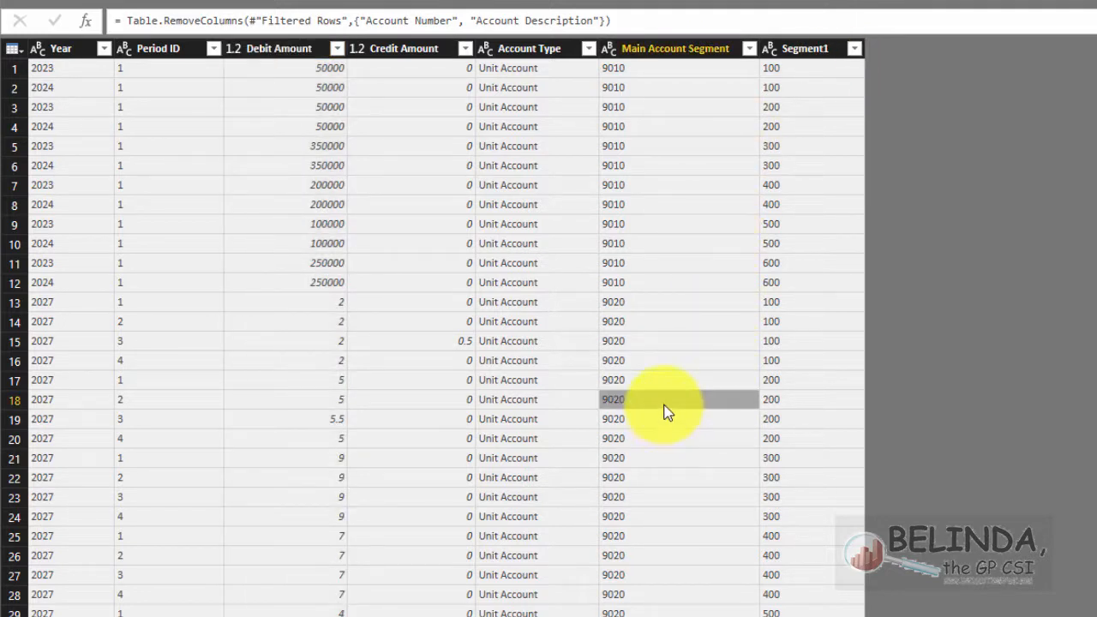
left_click(749, 49)
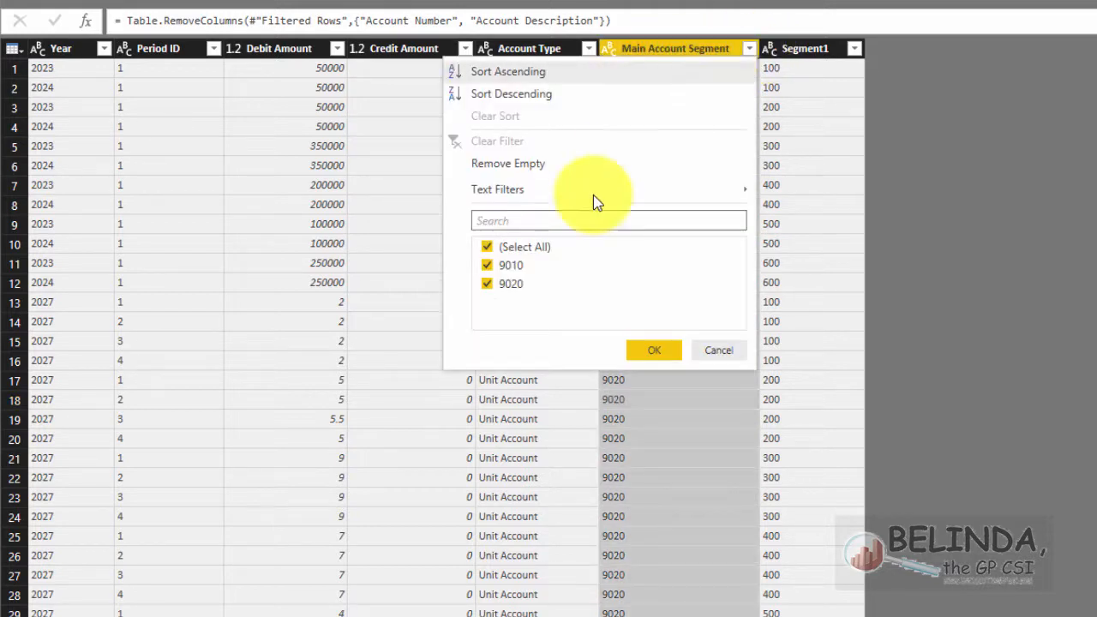
left_click(485, 264)
left_click(648, 354)
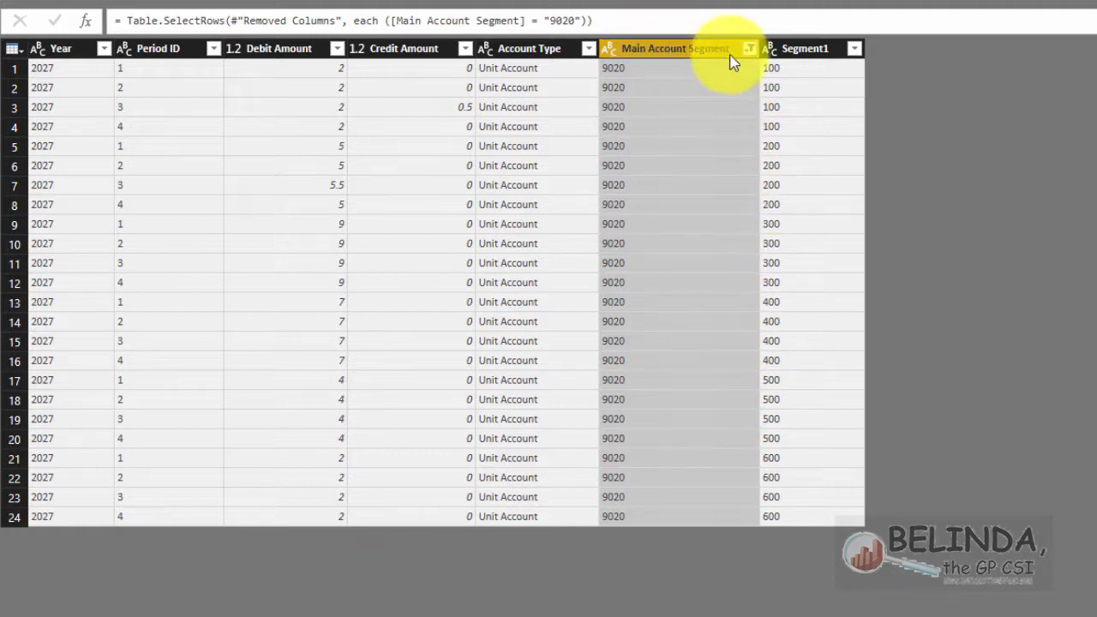
Step: Remove the Main Account Segment and Account Type columns from the query
right_click(683, 49)
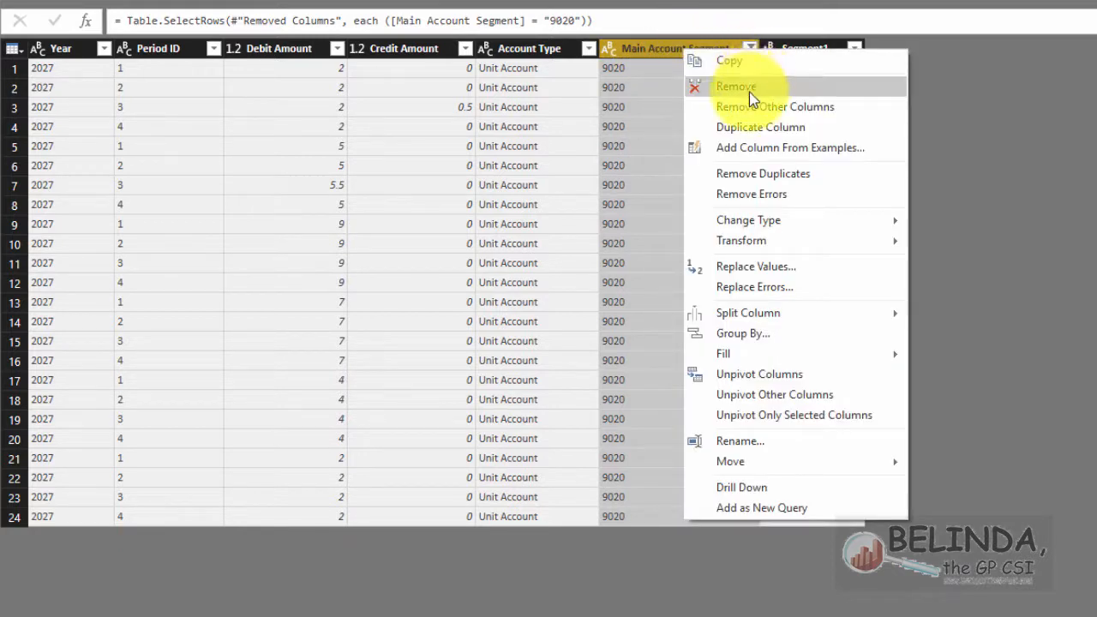
left_click(748, 95)
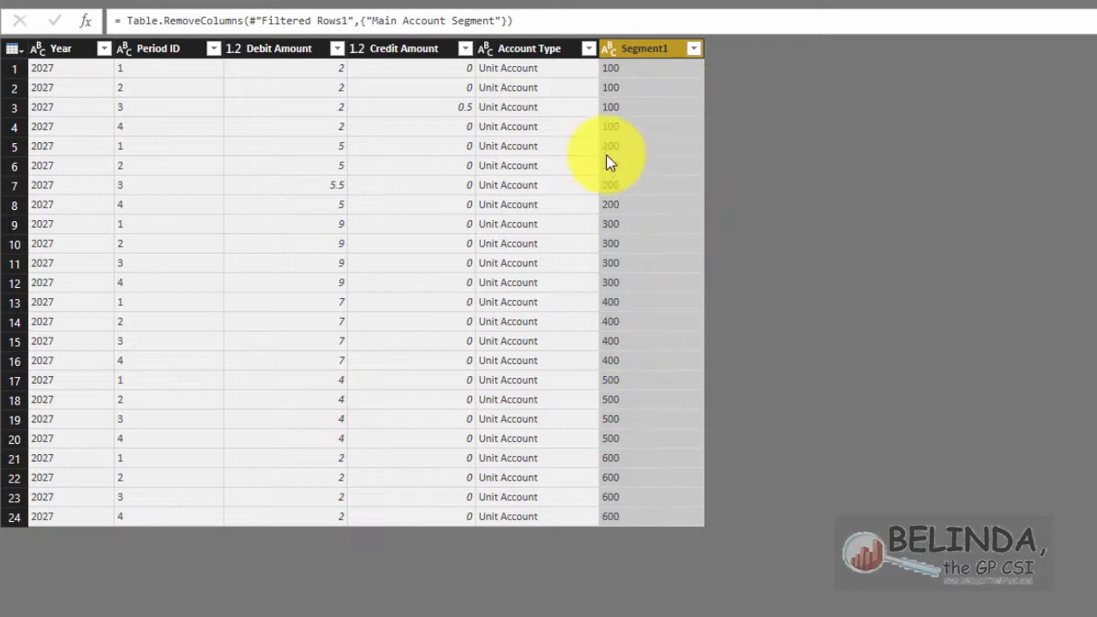
left_click(531, 49)
right_click(531, 49)
left_click(572, 85)
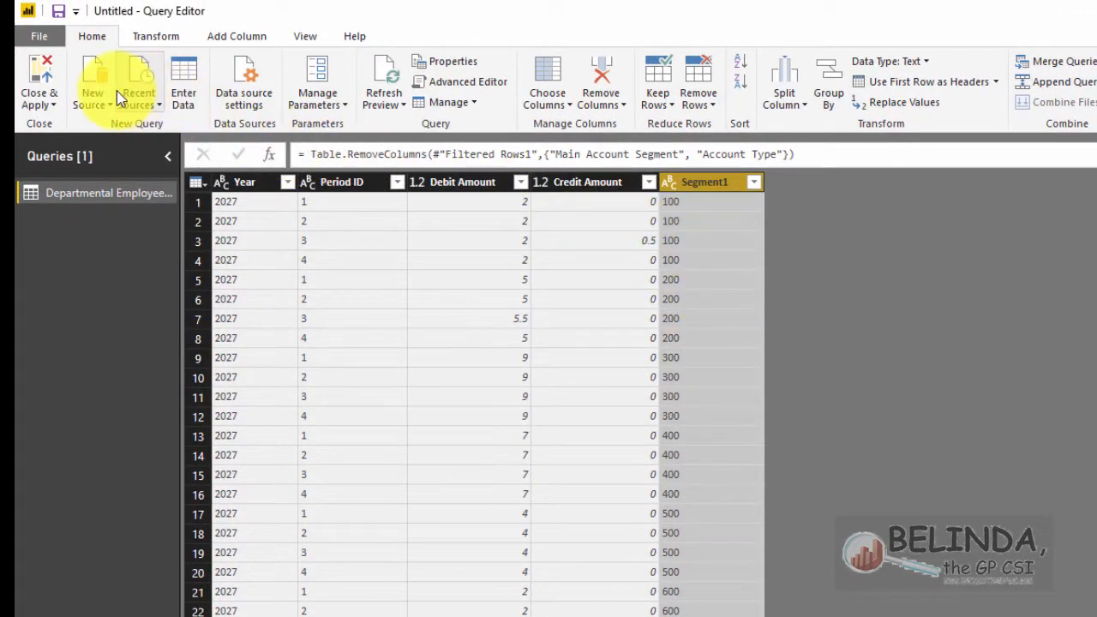
left_click(242, 37)
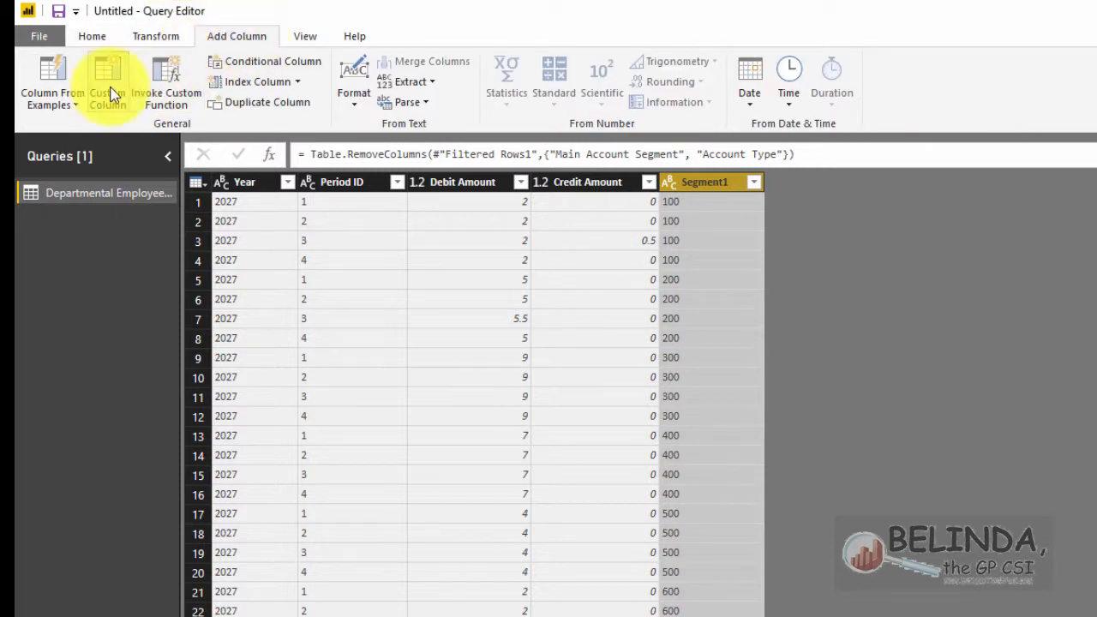
left_click(251, 64)
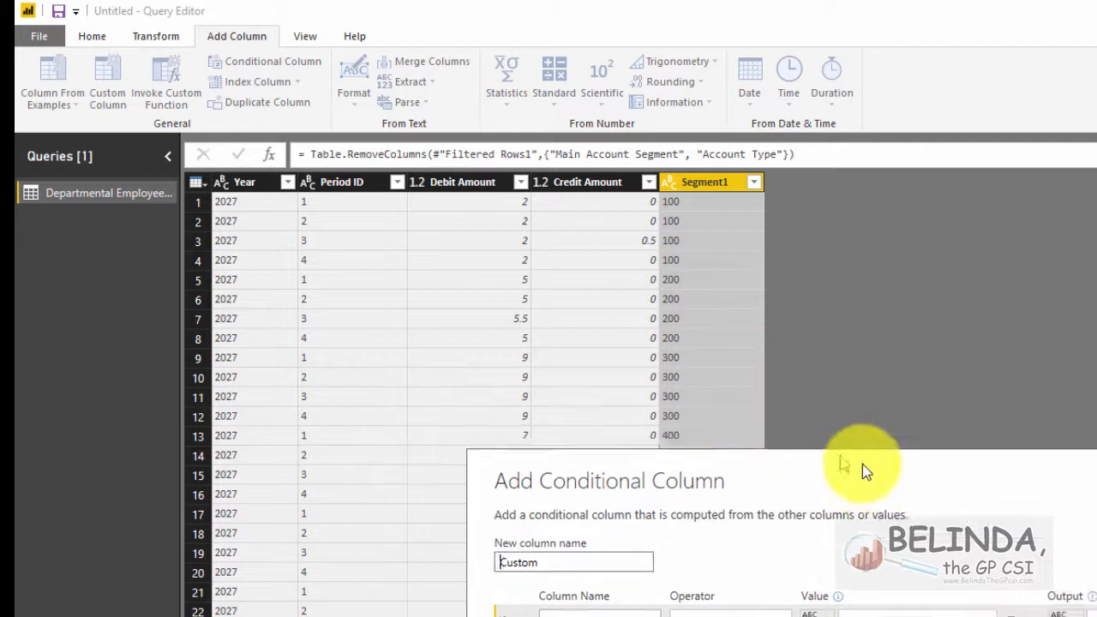
left_click_drag(862, 464, 768, 390)
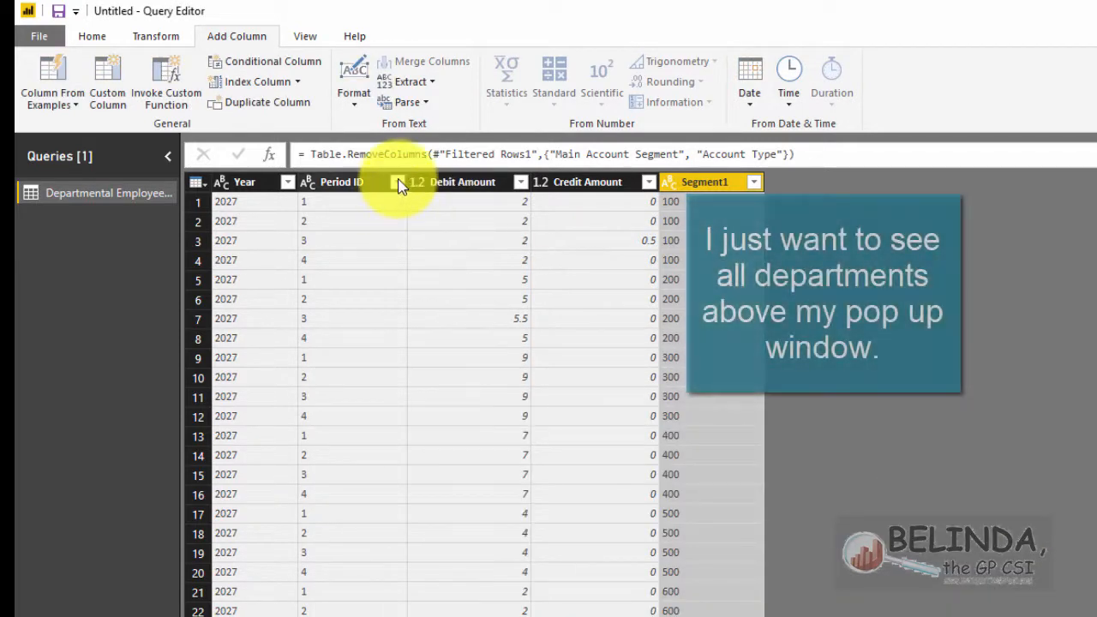
Step: Sort the rows by Period ID in ascending order
left_click(396, 182)
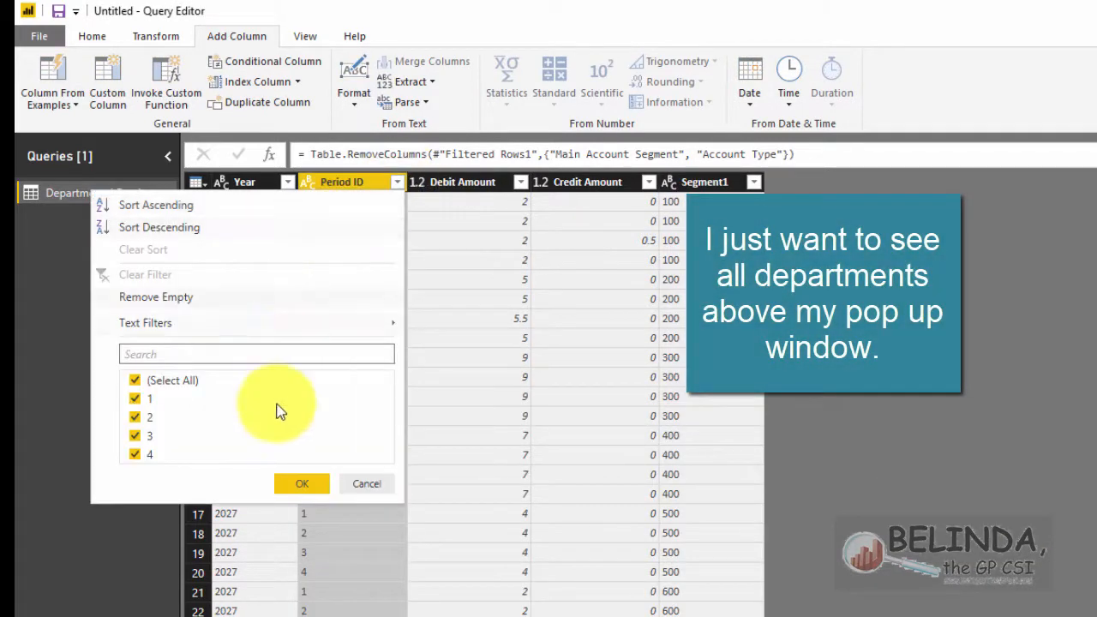
left_click(171, 206)
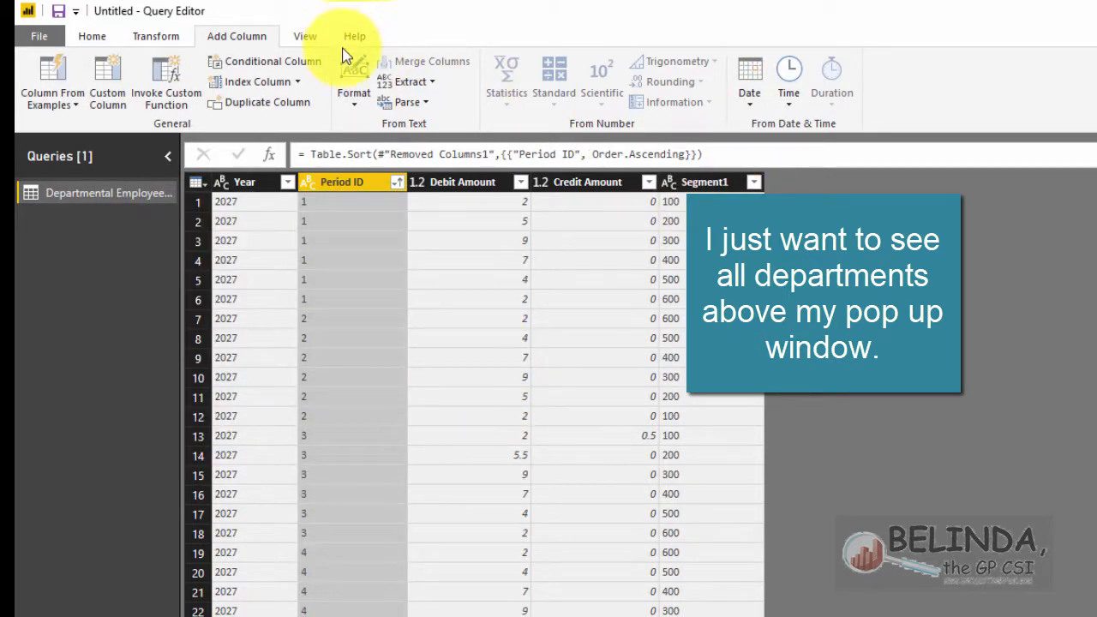
Step: Start a conditional column named Deparatment with a first rule that outputs ADMIN when Segment1 equals 100
left_click(304, 62)
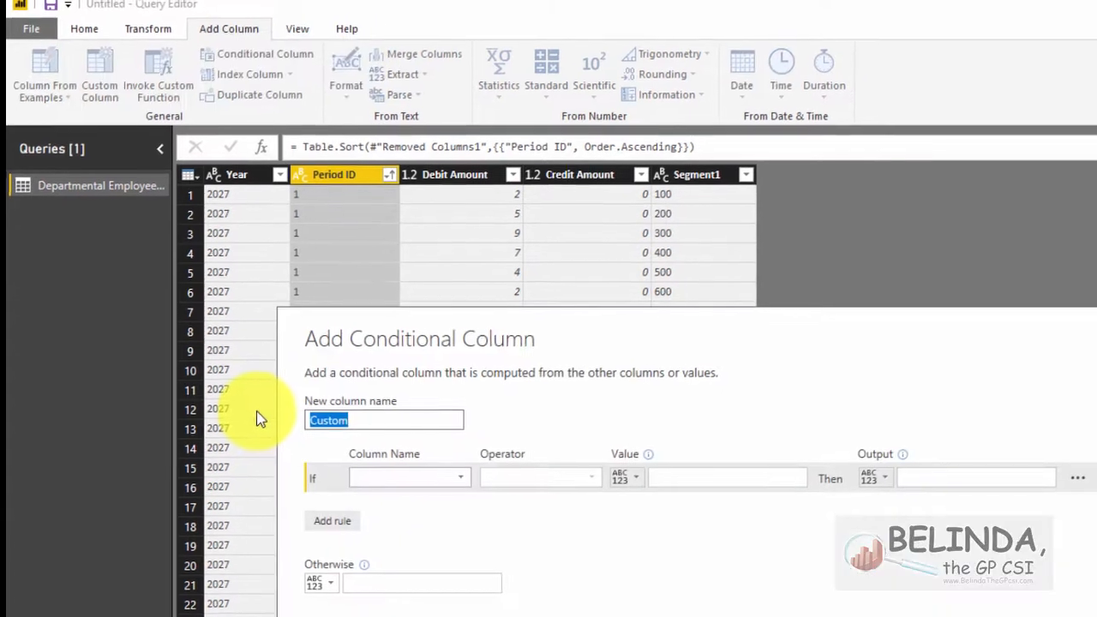
type("De")
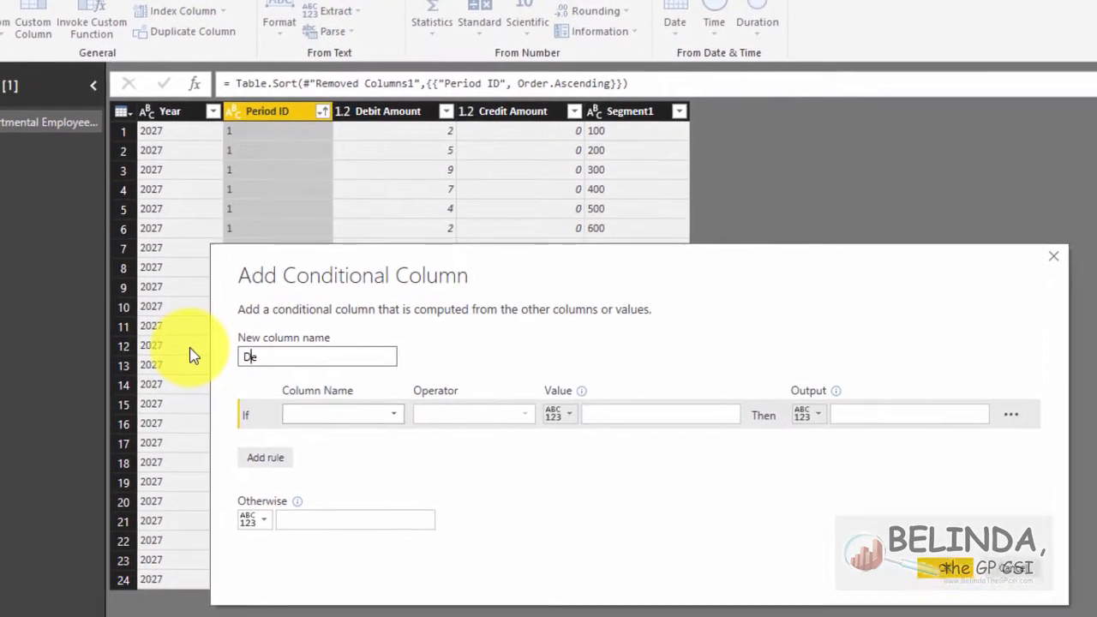
type("paratment")
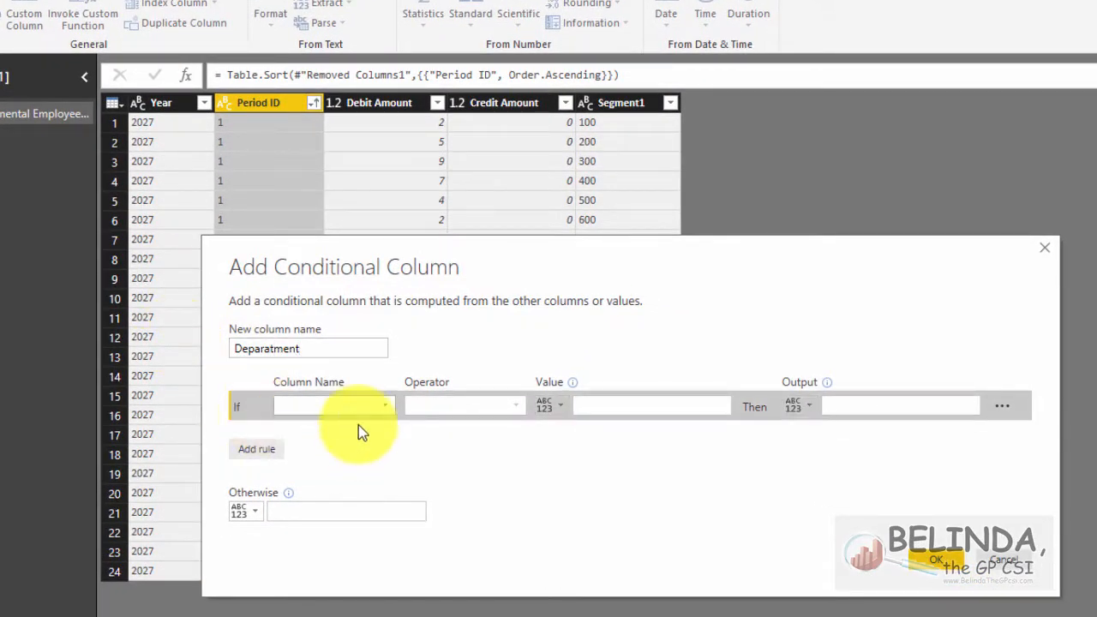
left_click(385, 407)
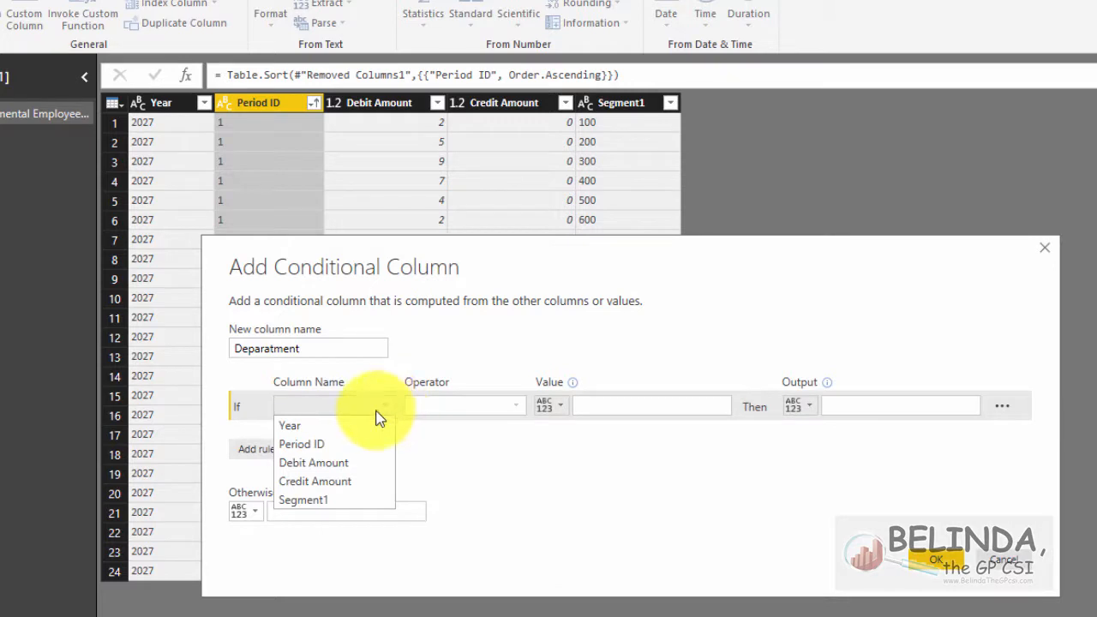
left_click(334, 506)
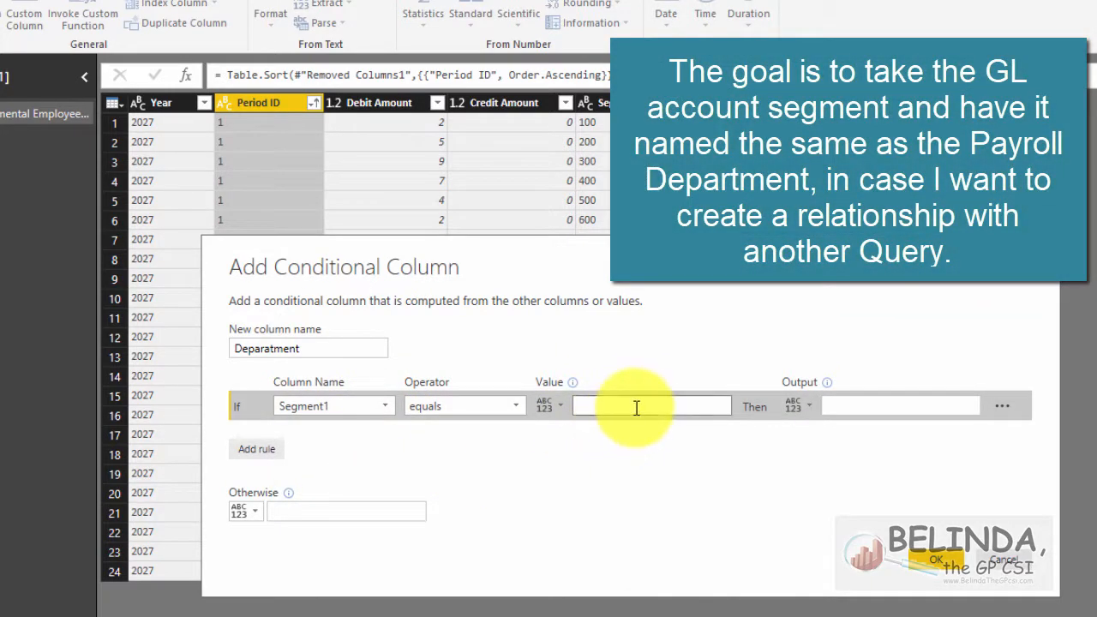
left_click(643, 406)
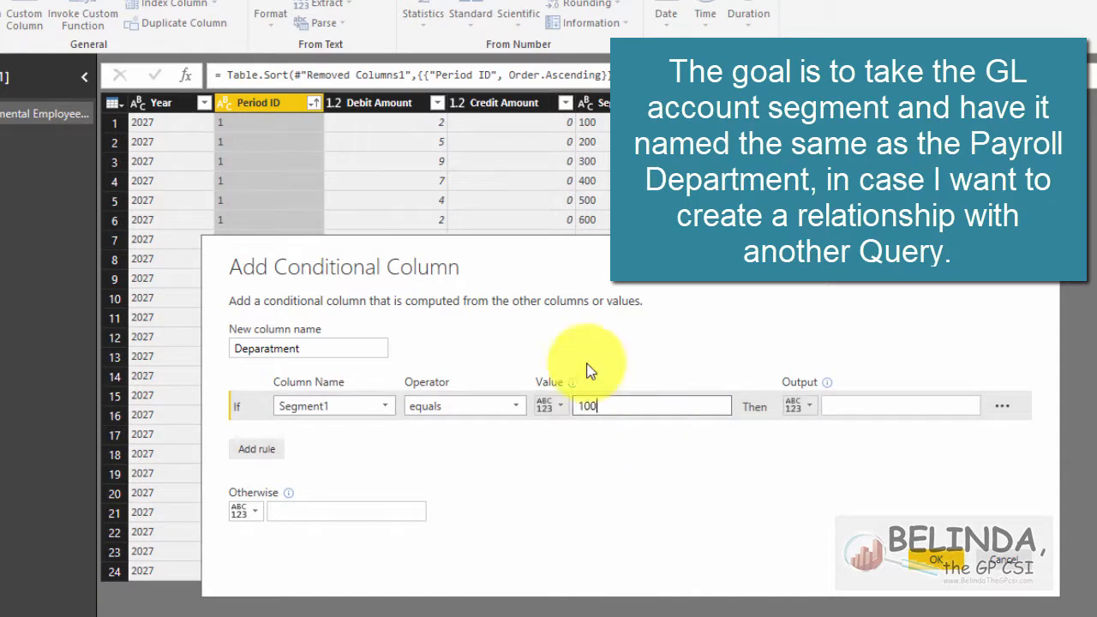
left_click(913, 408)
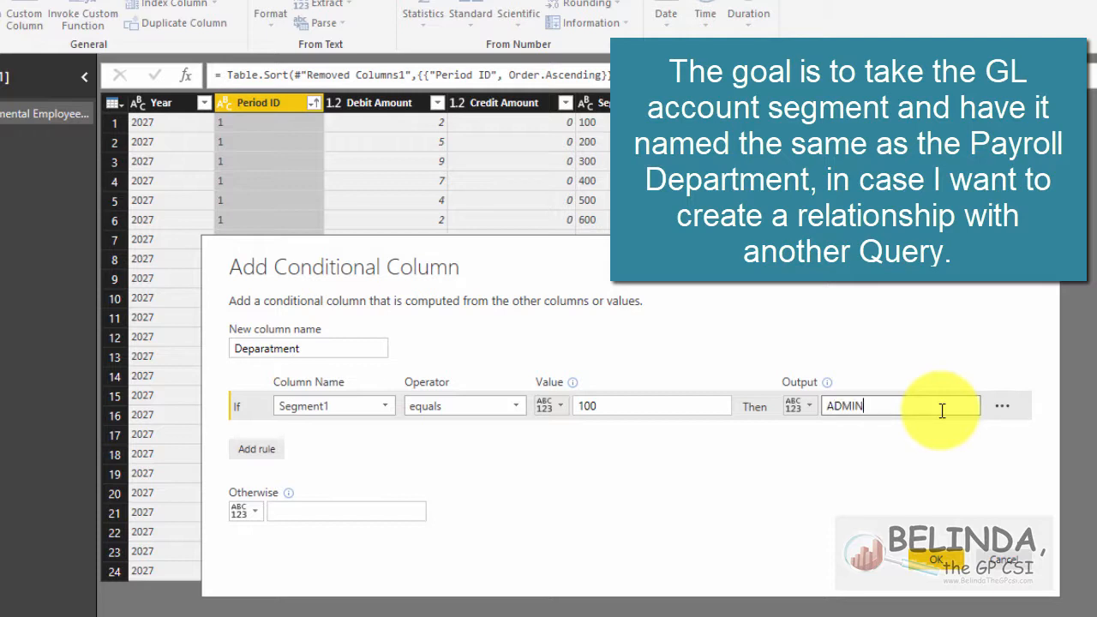
Step: Add else-if rules for Segment1 equal to 200, 300, 400 and 500 that output ACCT, SALE, INST and SPTS
left_click(271, 455)
left_click(368, 439)
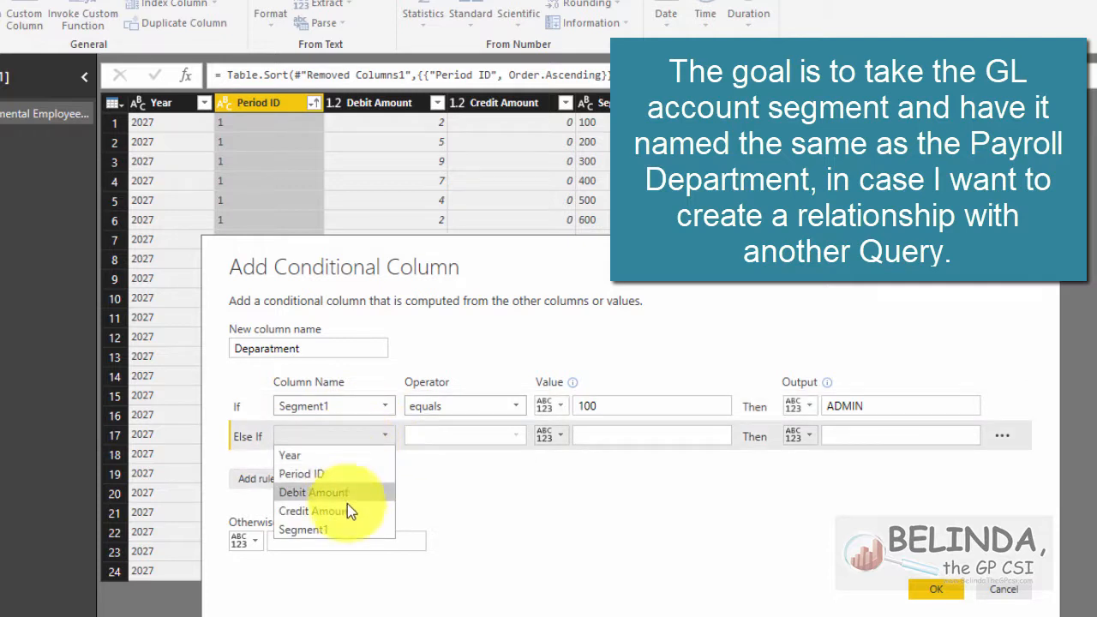
left_click(337, 529)
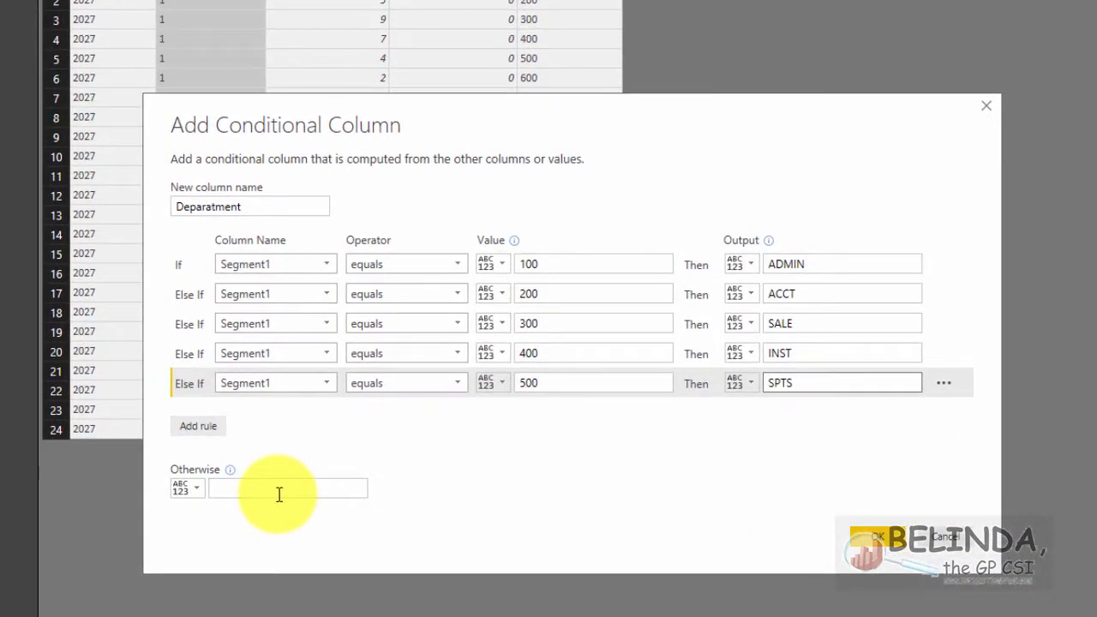
Step: Add another else-if rule that outputs PCRC when Segment1 equals 600
left_click(274, 489)
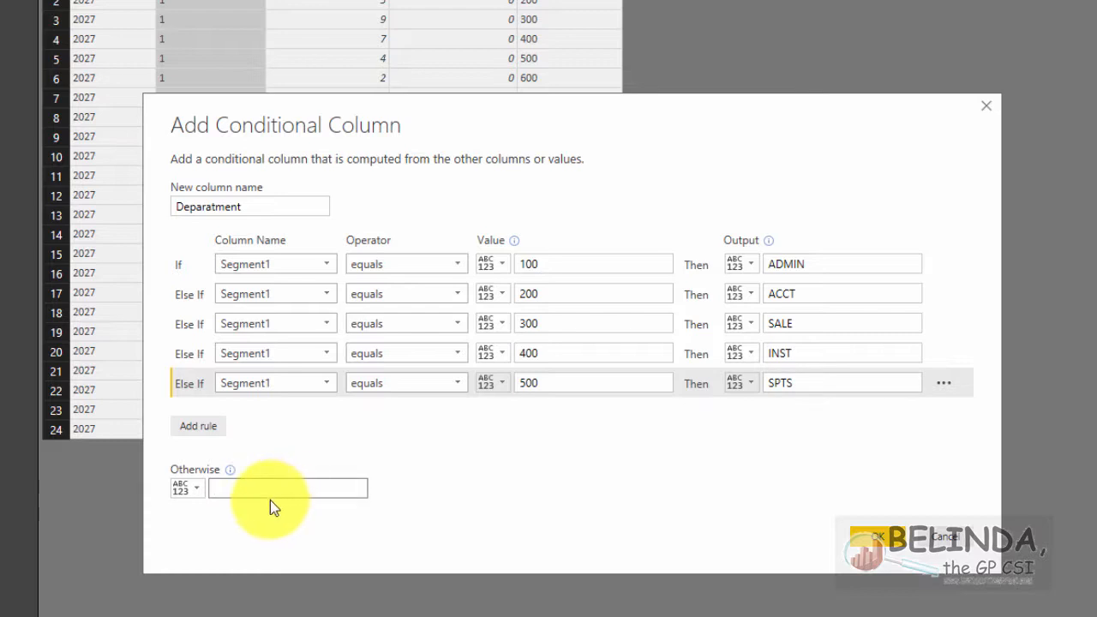
left_click(214, 428)
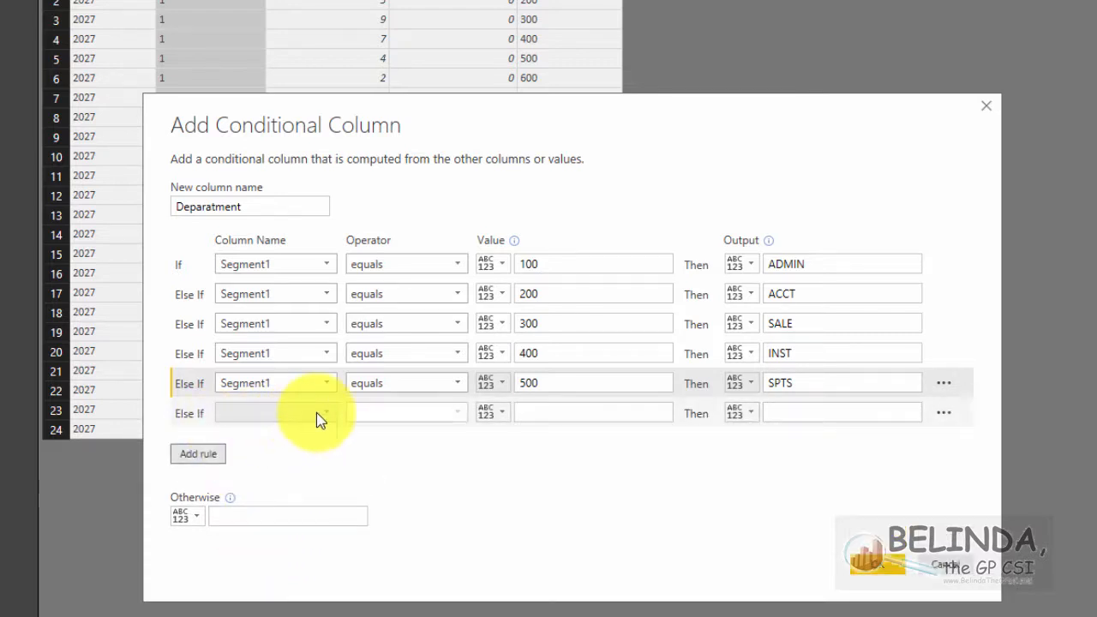
left_click(316, 413)
left_click(308, 501)
left_click(567, 412)
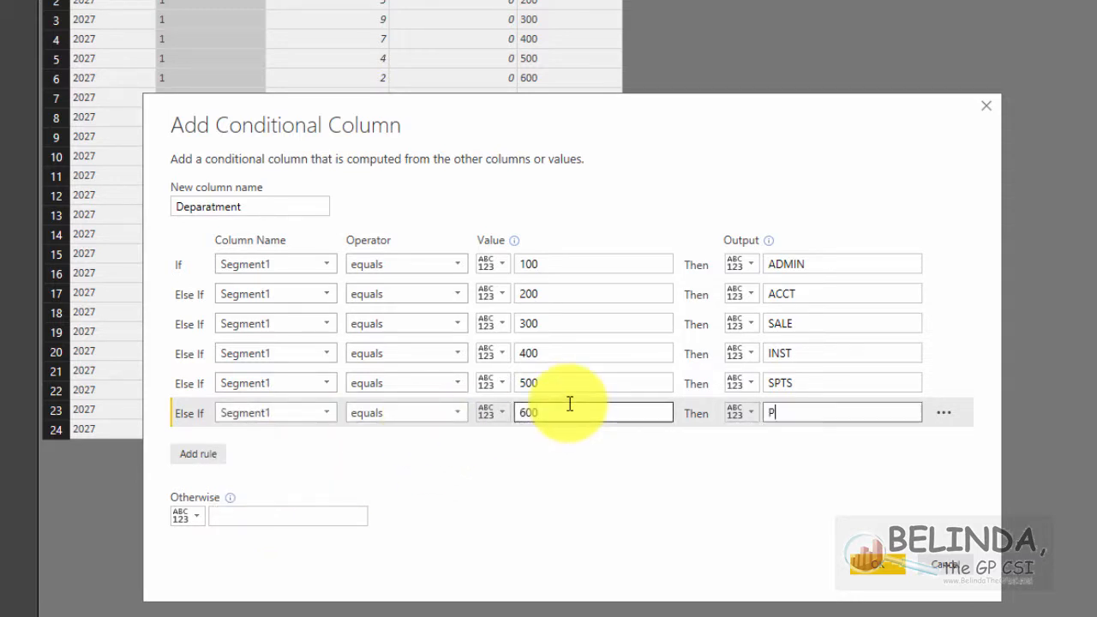
Step: Set the otherwise output to UNKNOWN and create the conditional column
left_click(282, 514)
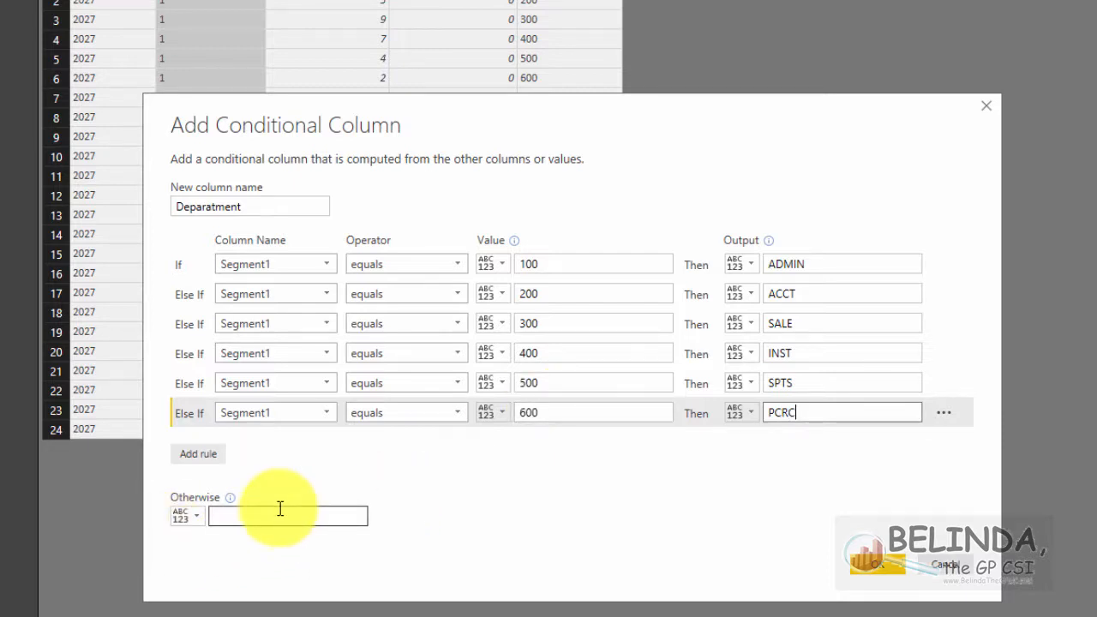
type("U")
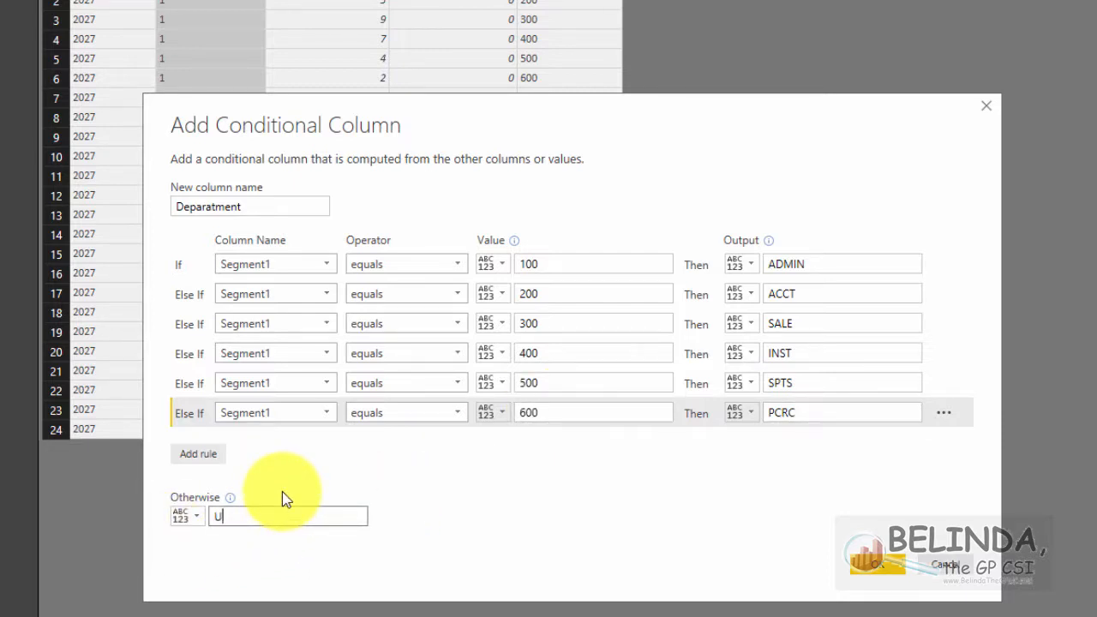
type("NKNOWN")
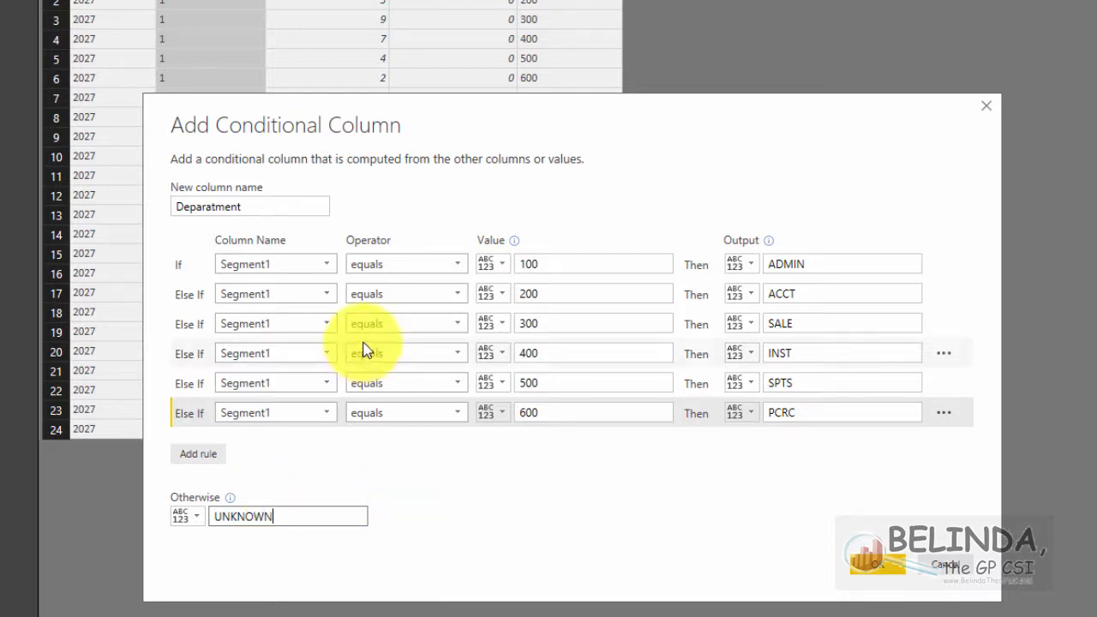
left_click(875, 569)
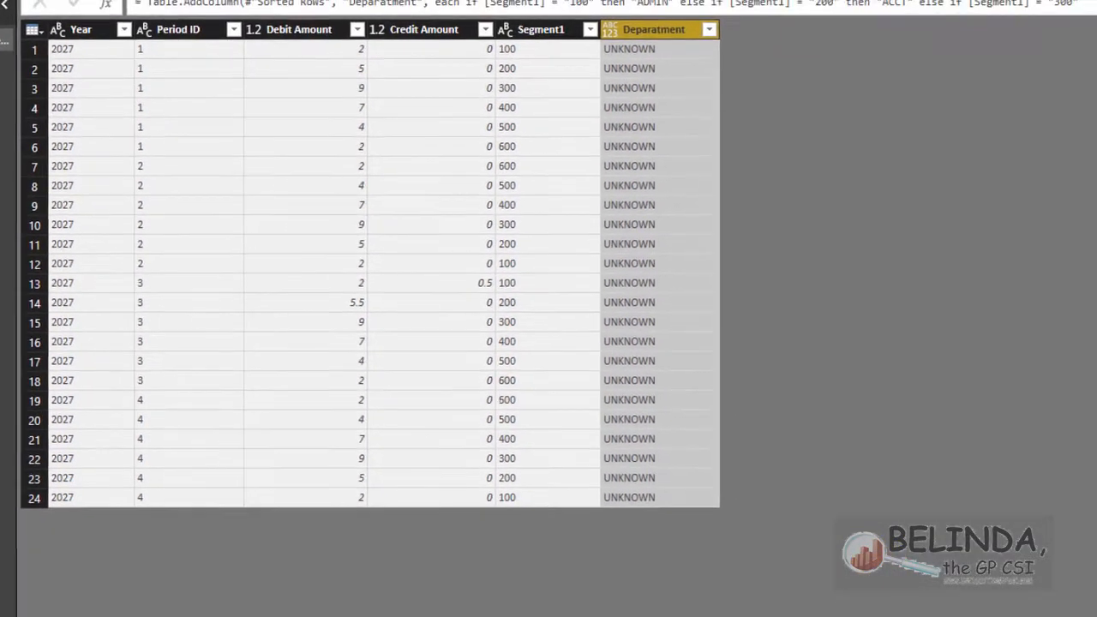
Step: Insert a step after Sorted Rows that trims the Segment1 text, and return to the Added Conditional Column step
left_click(1092, 267)
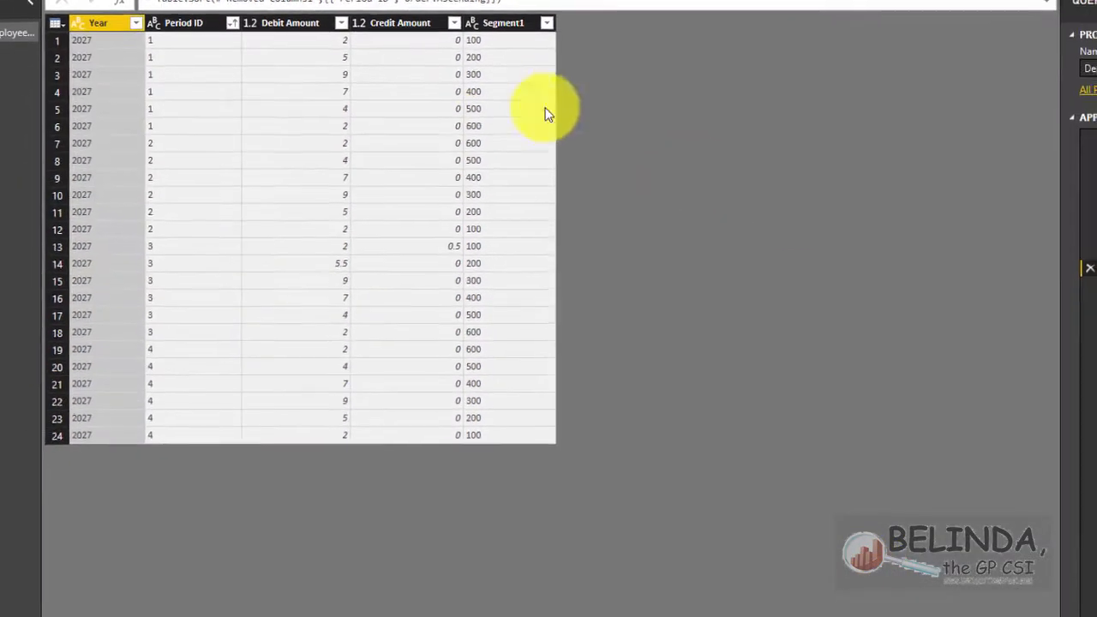
left_click(538, 132)
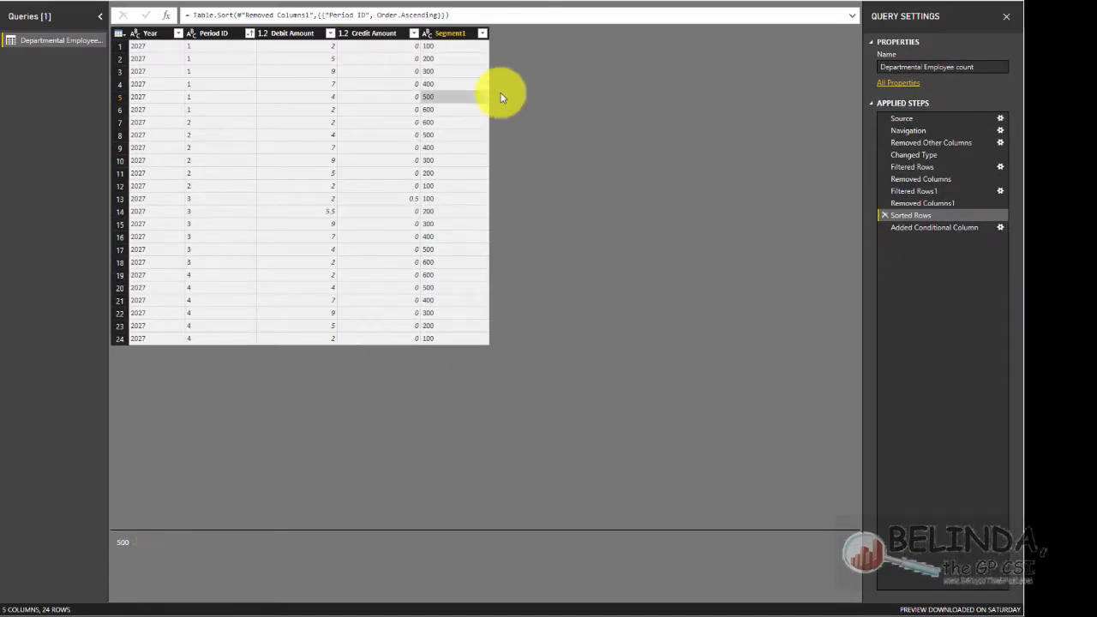
left_click(931, 228)
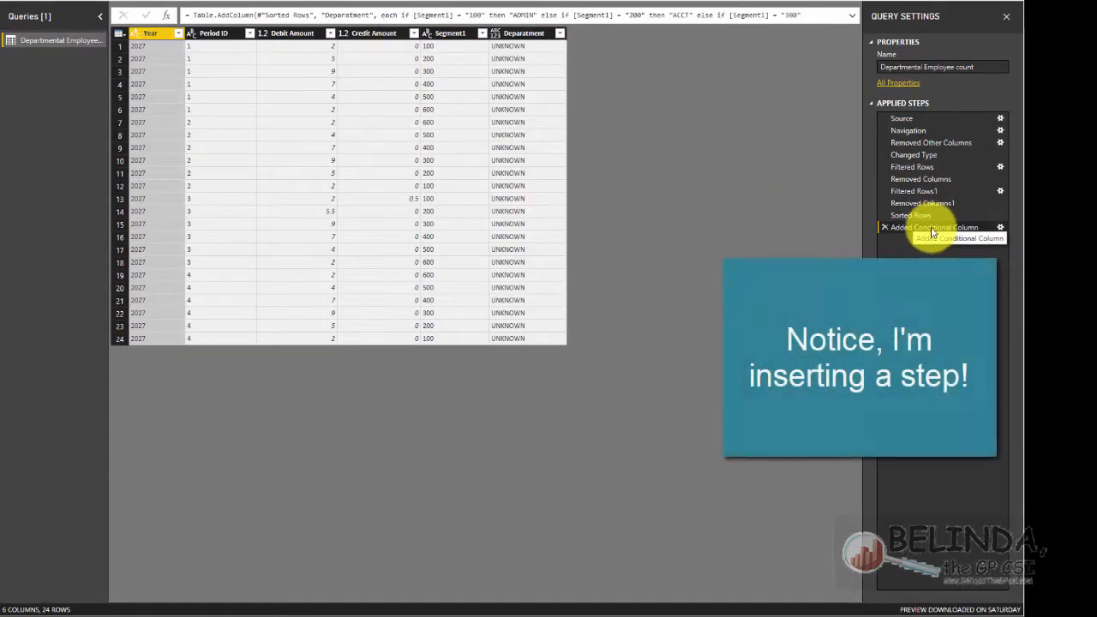
left_click(911, 215)
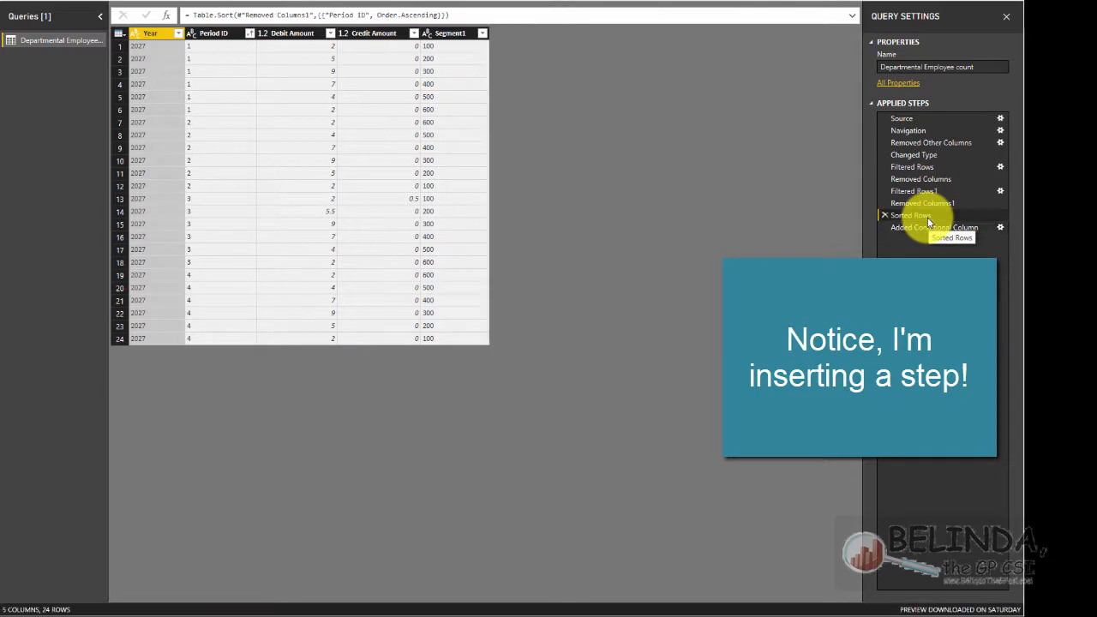
left_click(456, 36)
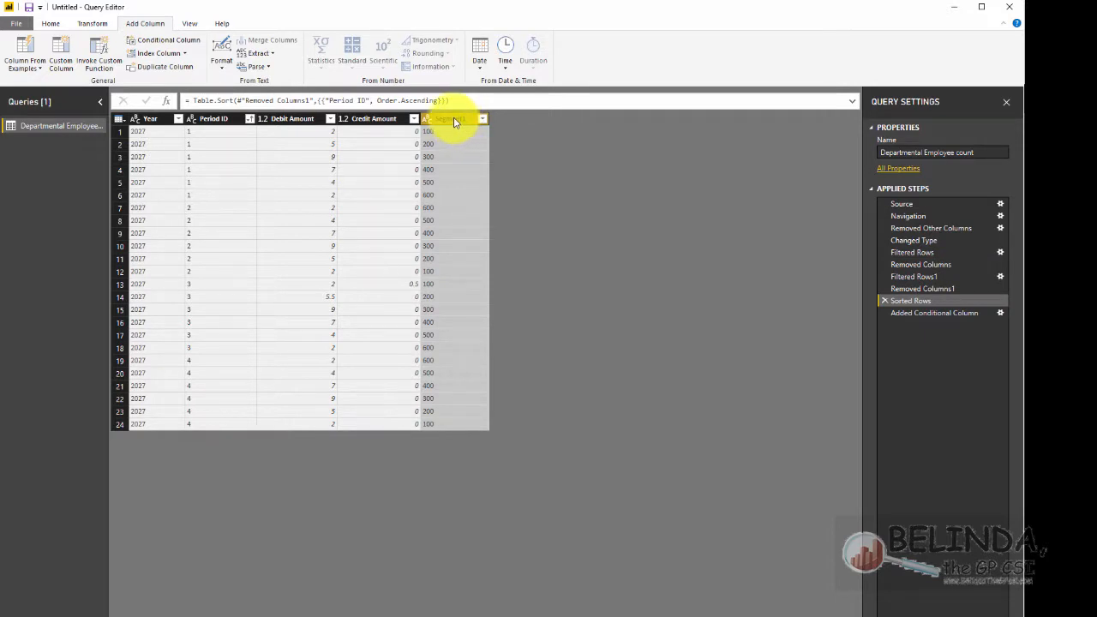
left_click(88, 26)
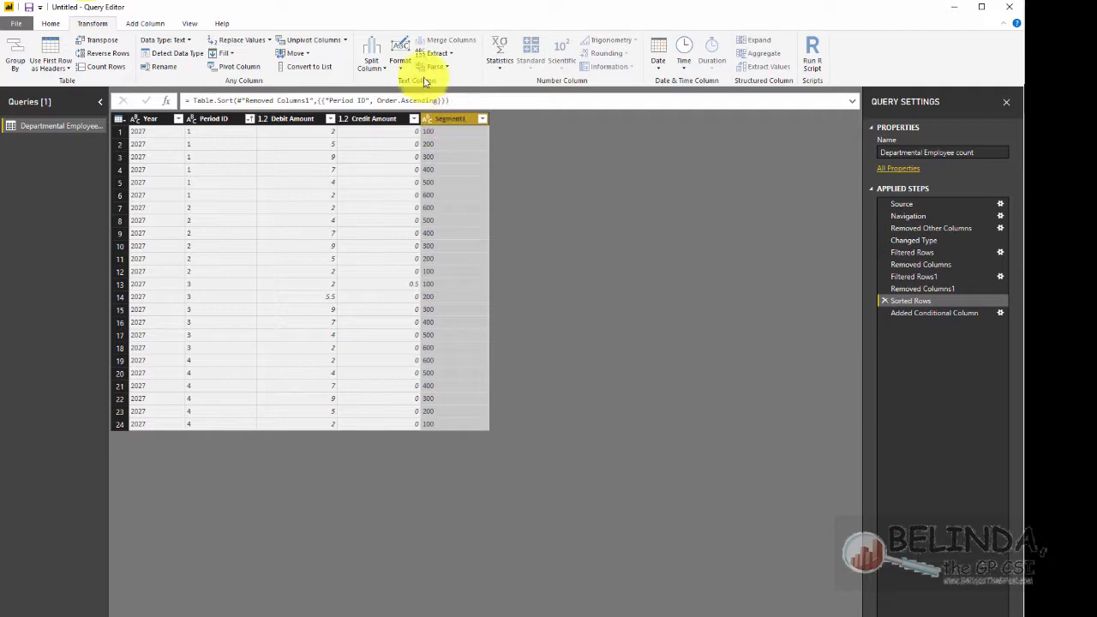
left_click(401, 61)
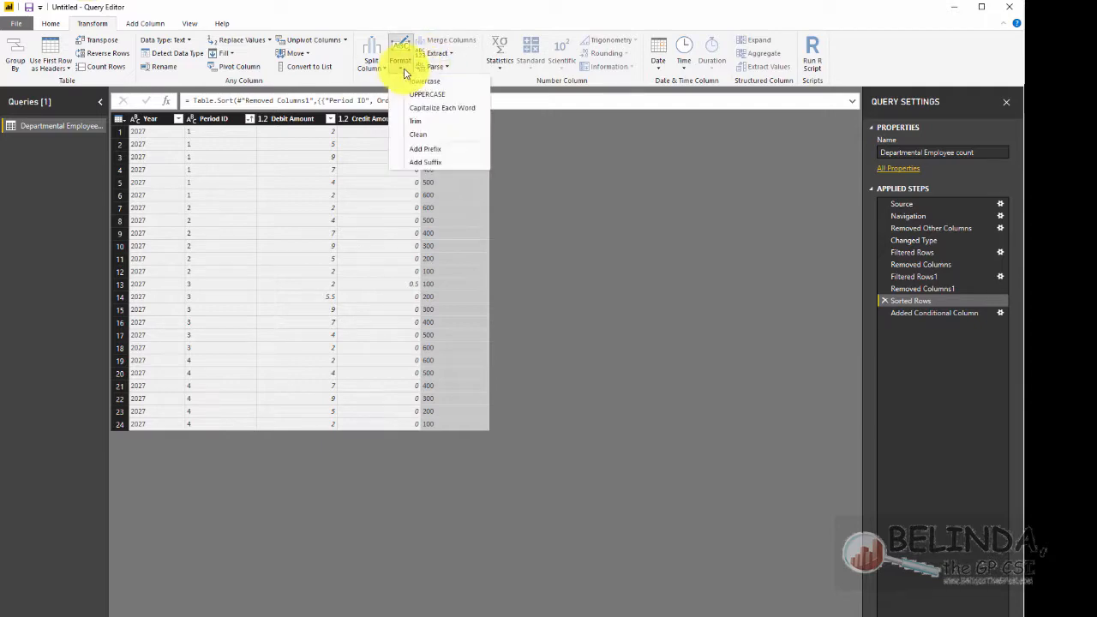
left_click(431, 130)
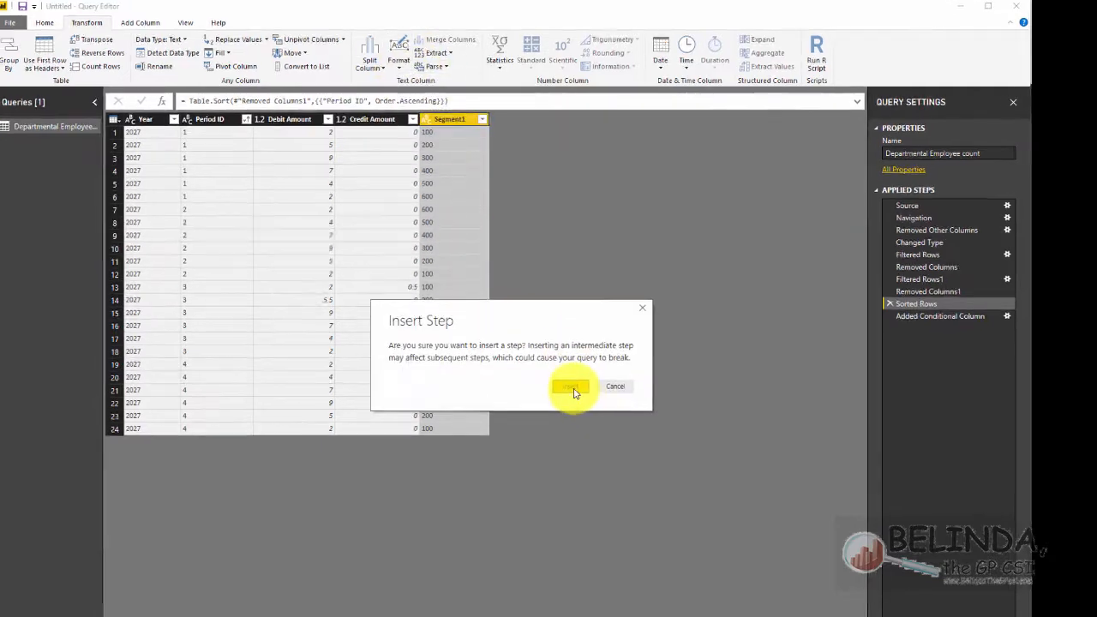
left_click(569, 382)
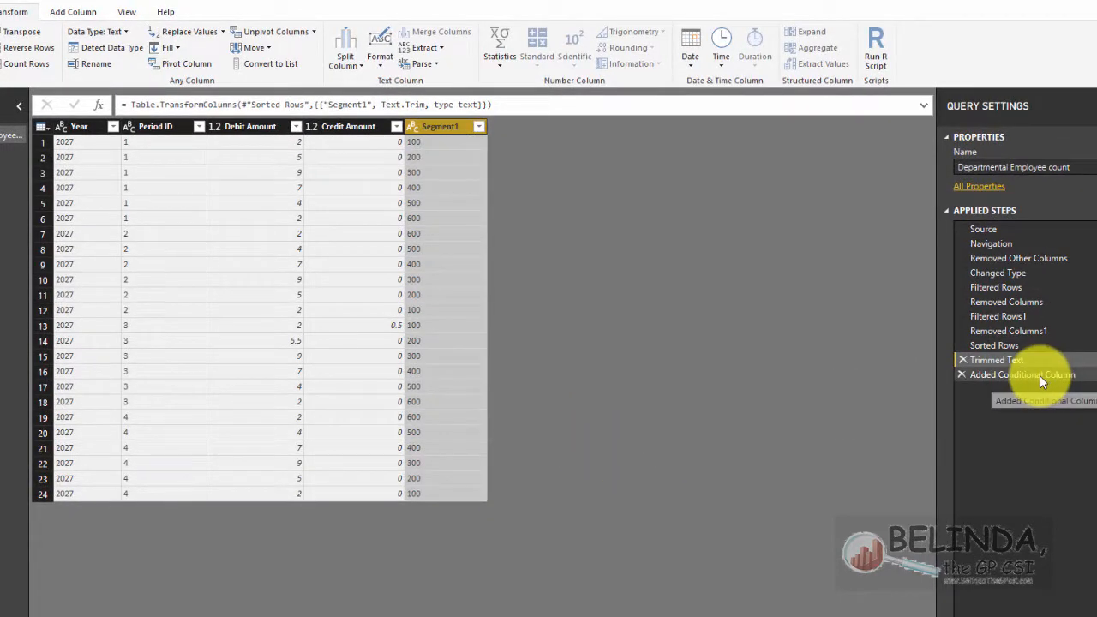
left_click(1040, 375)
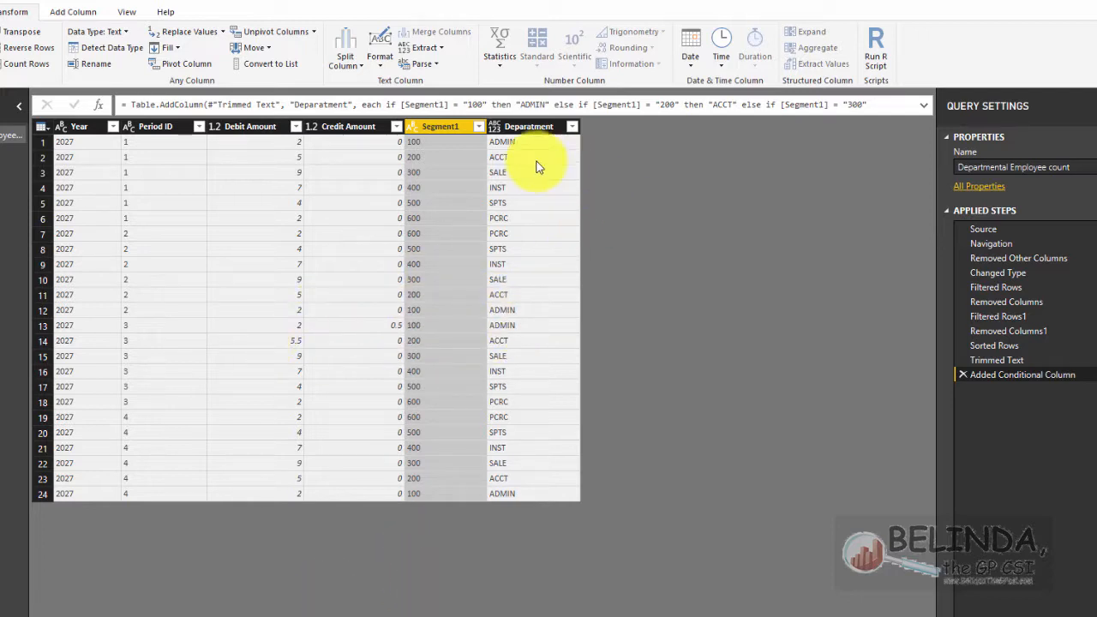
Step: Change the Deparatment column's data type to Text
left_click(524, 126)
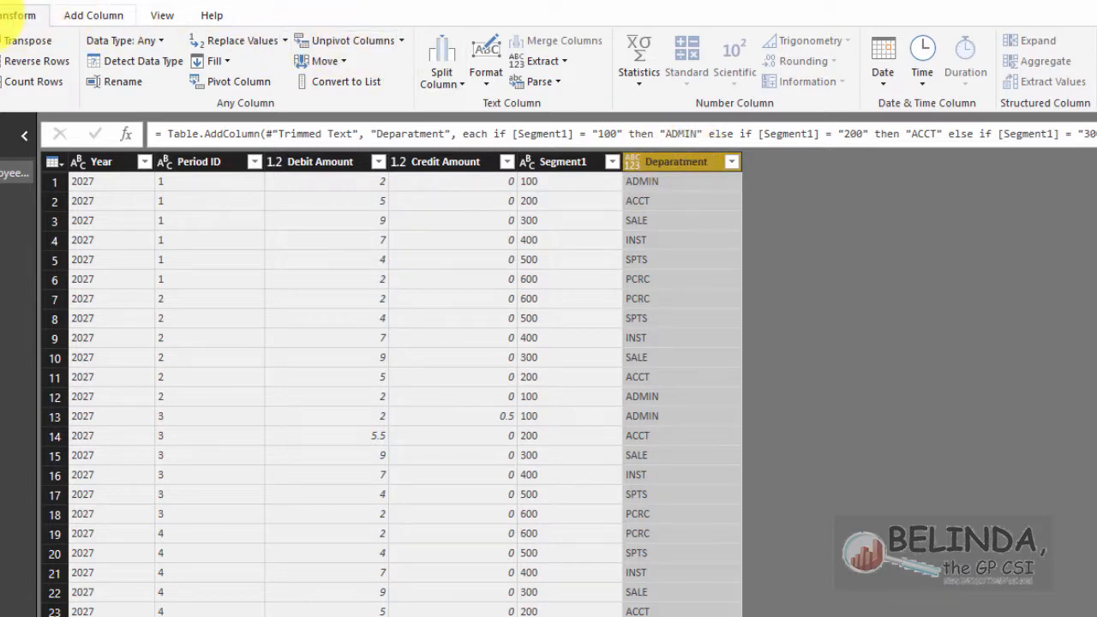
left_click(9, 15)
left_click(782, 45)
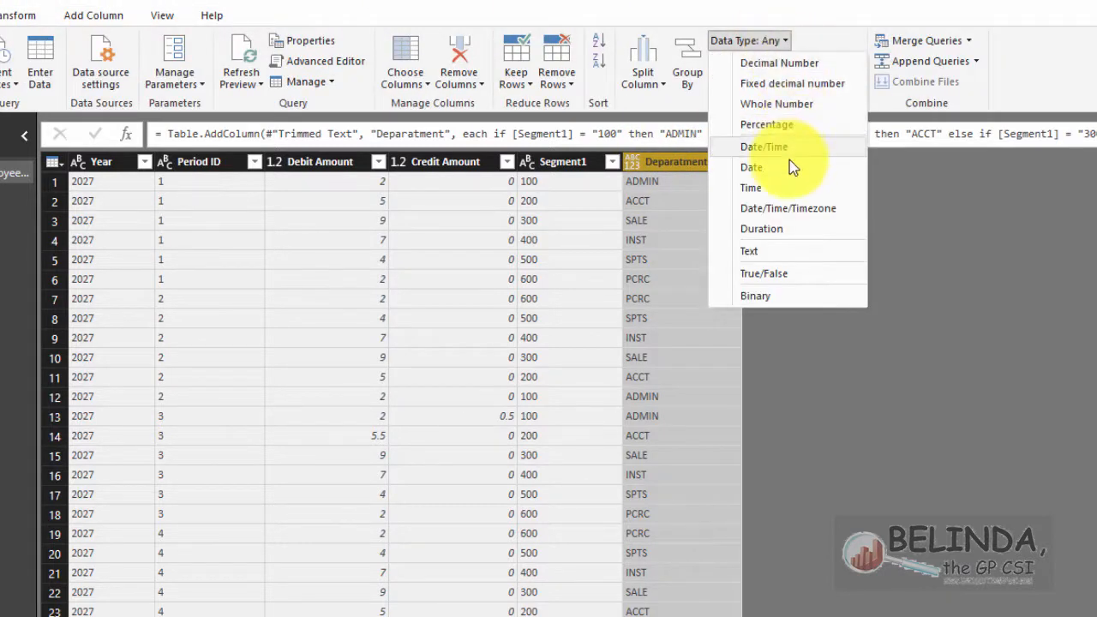
left_click(759, 250)
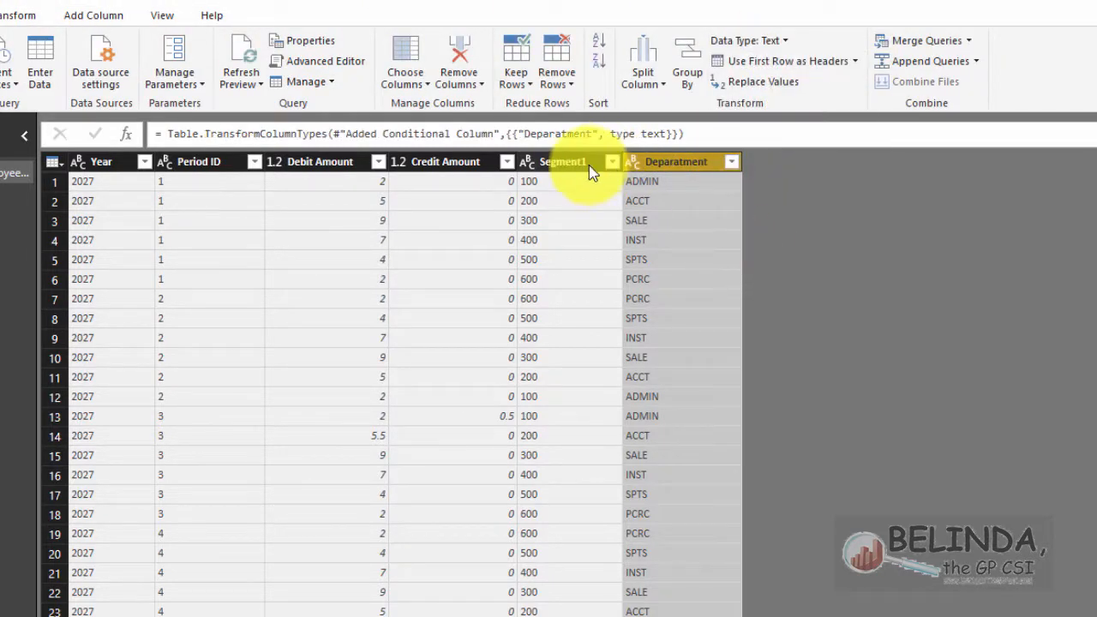
Step: Remove the Segment1 column from the query
left_click(556, 160)
right_click(556, 160)
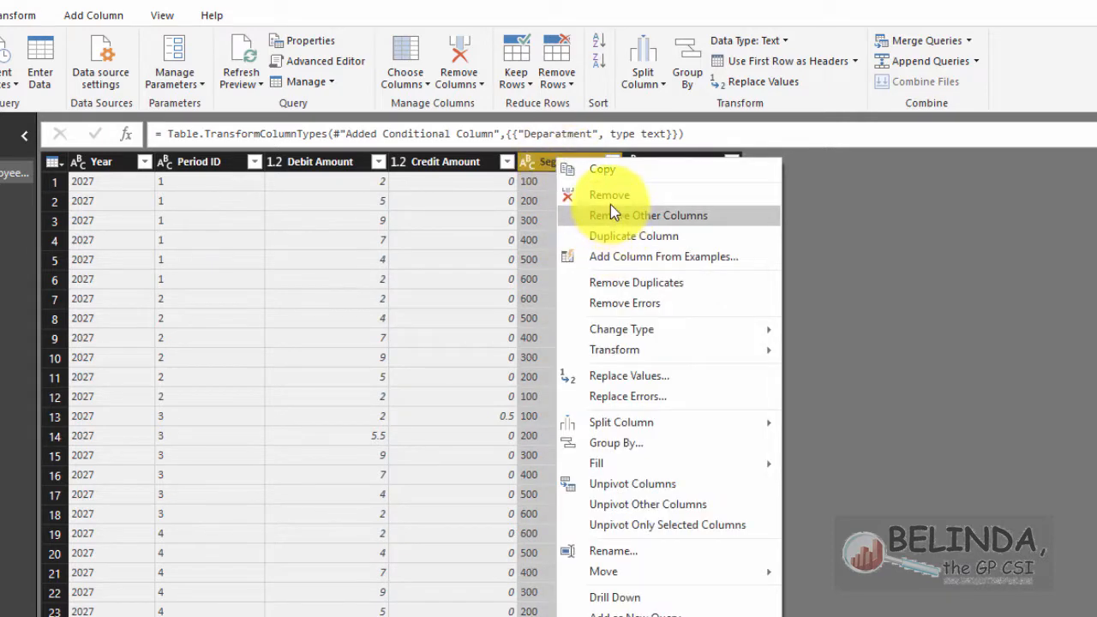
left_click(612, 196)
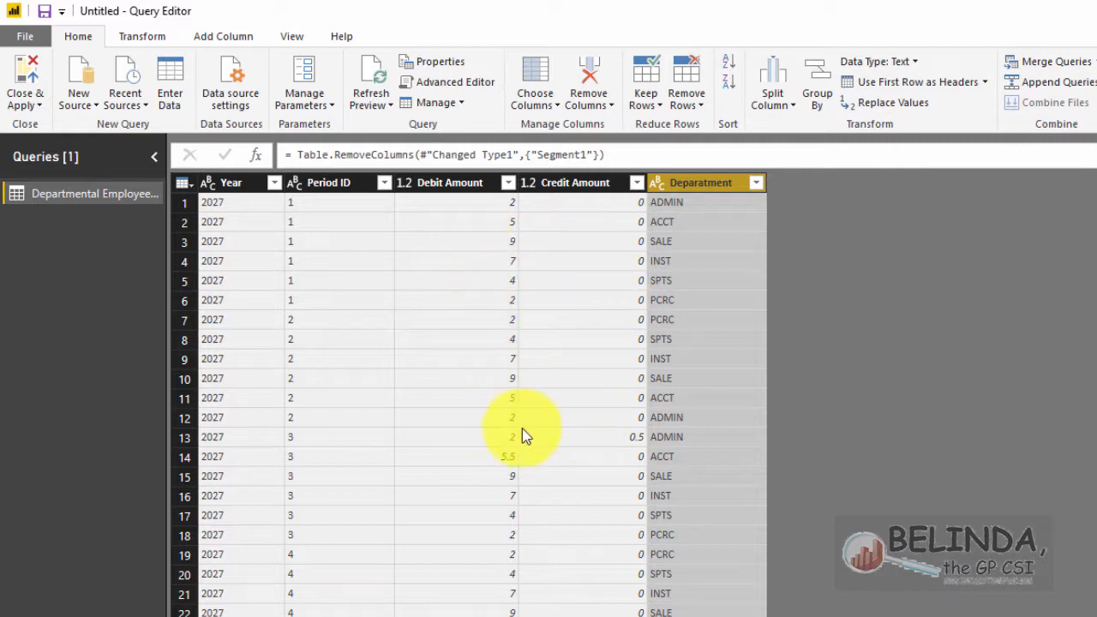
Step: Start a custom column named Employee Count in GL
left_click(232, 36)
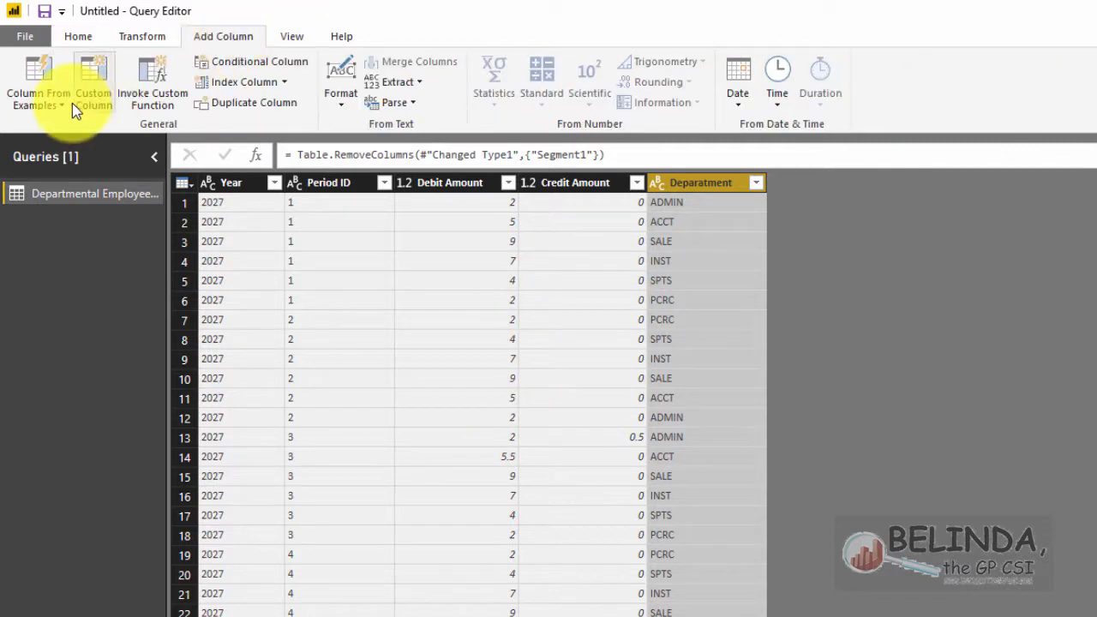
left_click(92, 82)
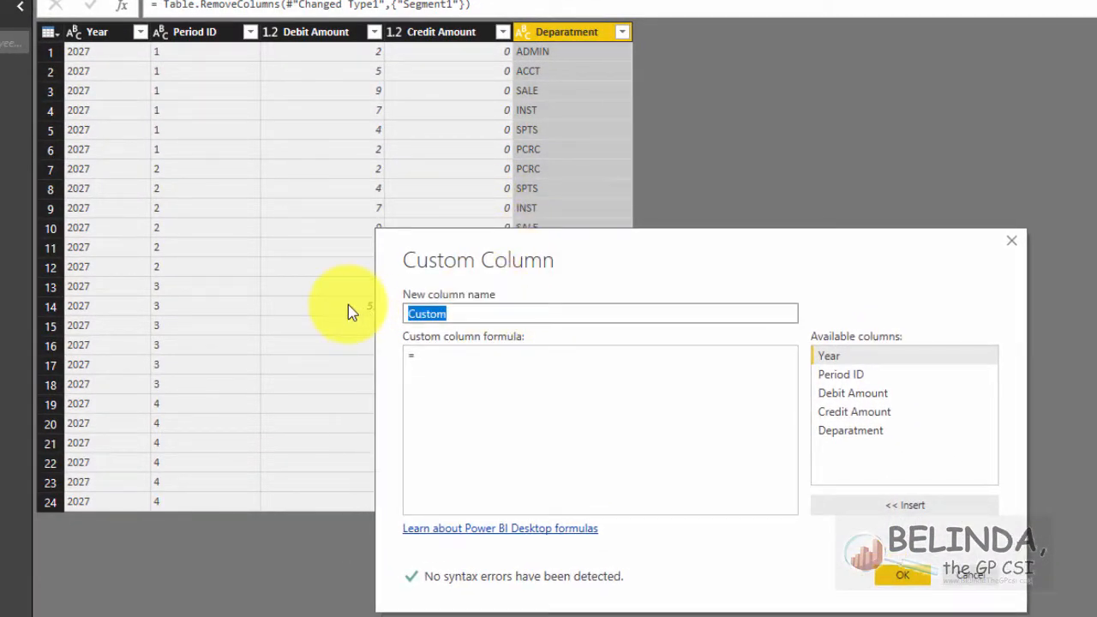
type("Employee Count in GL")
left_click(454, 365)
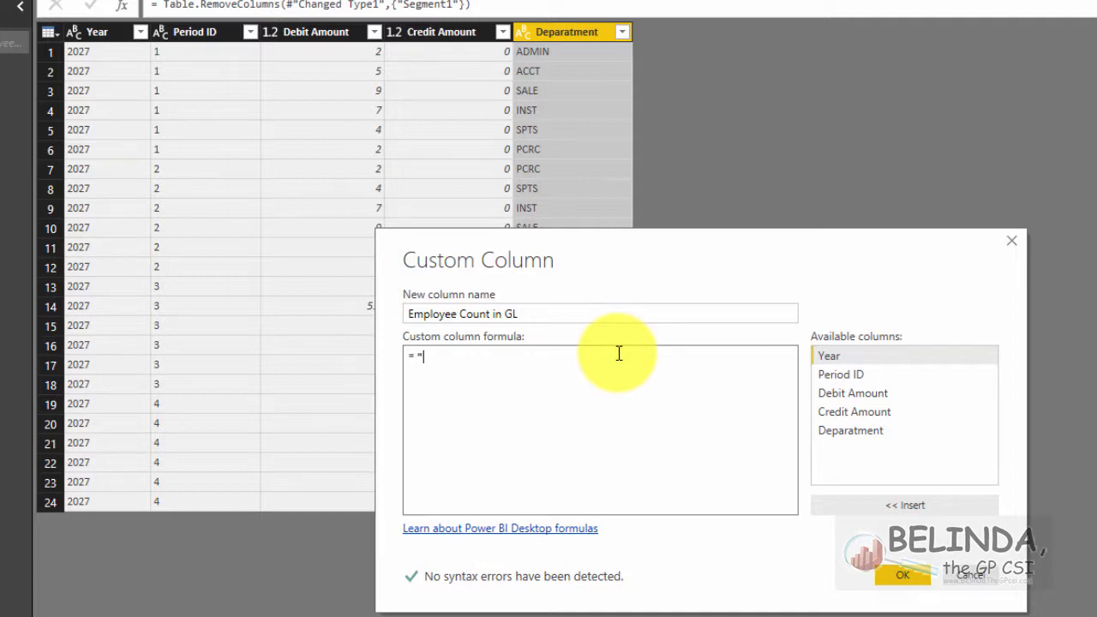
type("COMPANY A")
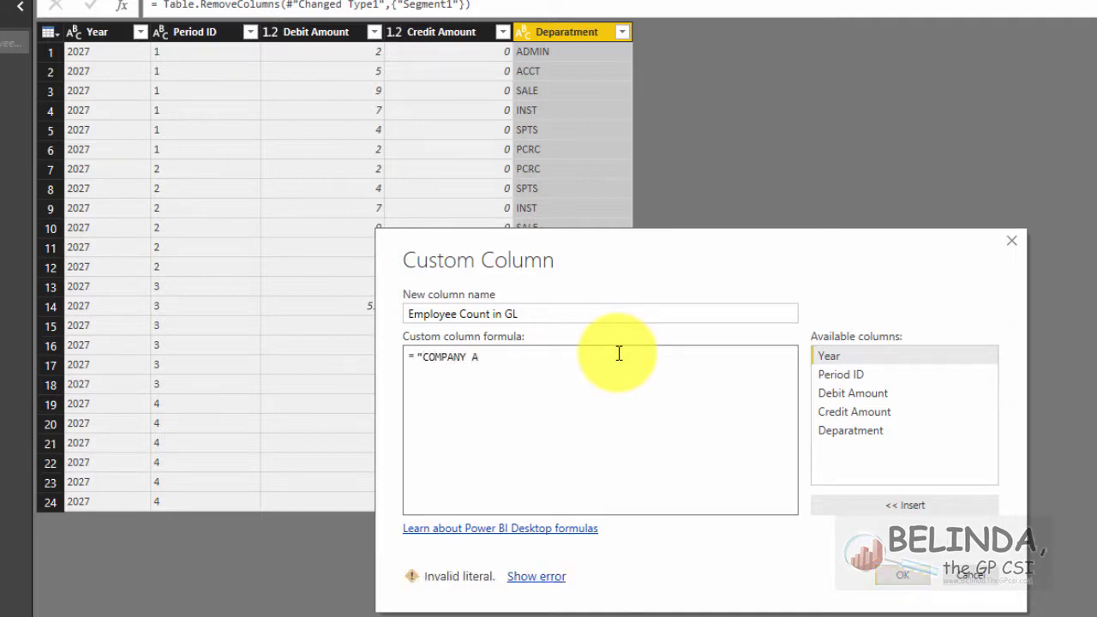
type("\"")
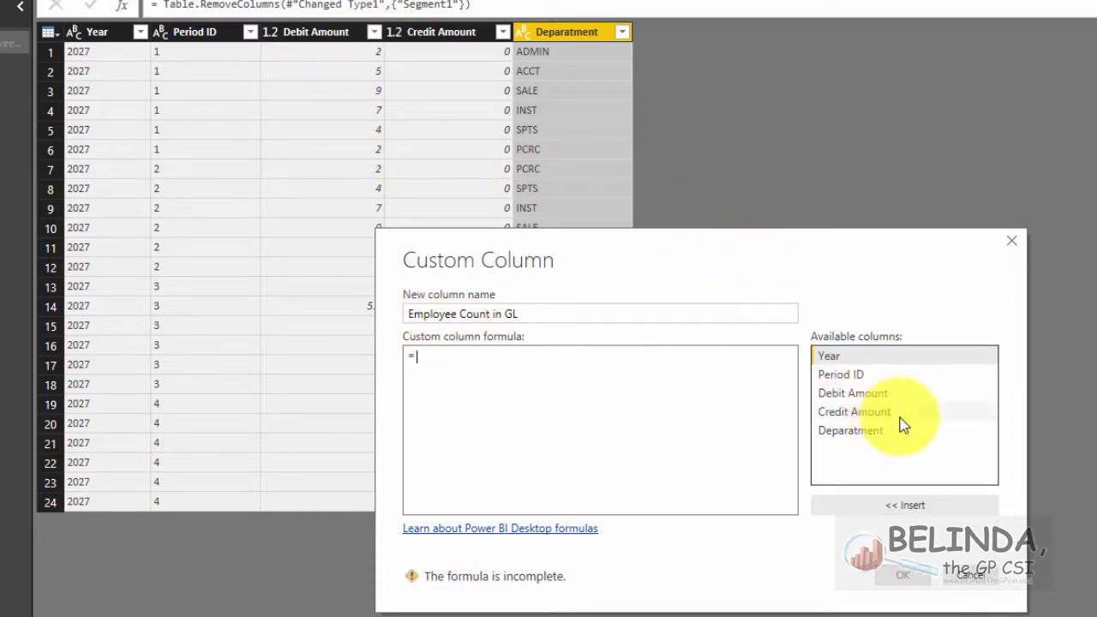
Step: Set the custom column formula to [Debit Amount] - [Credit Amount] and create the column
double_click(863, 397)
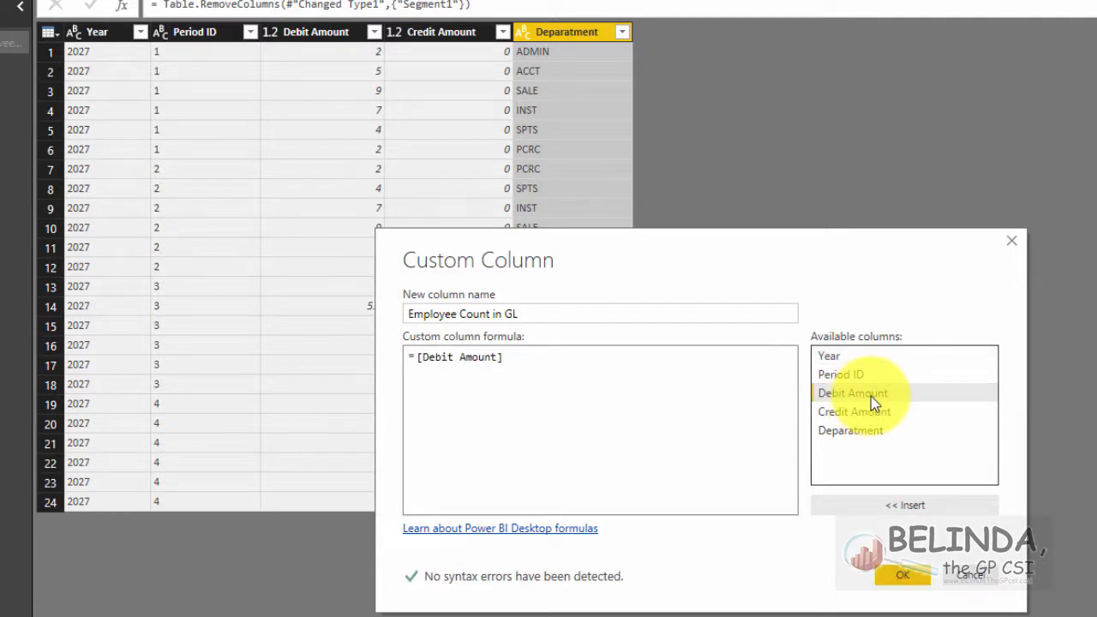
type("-")
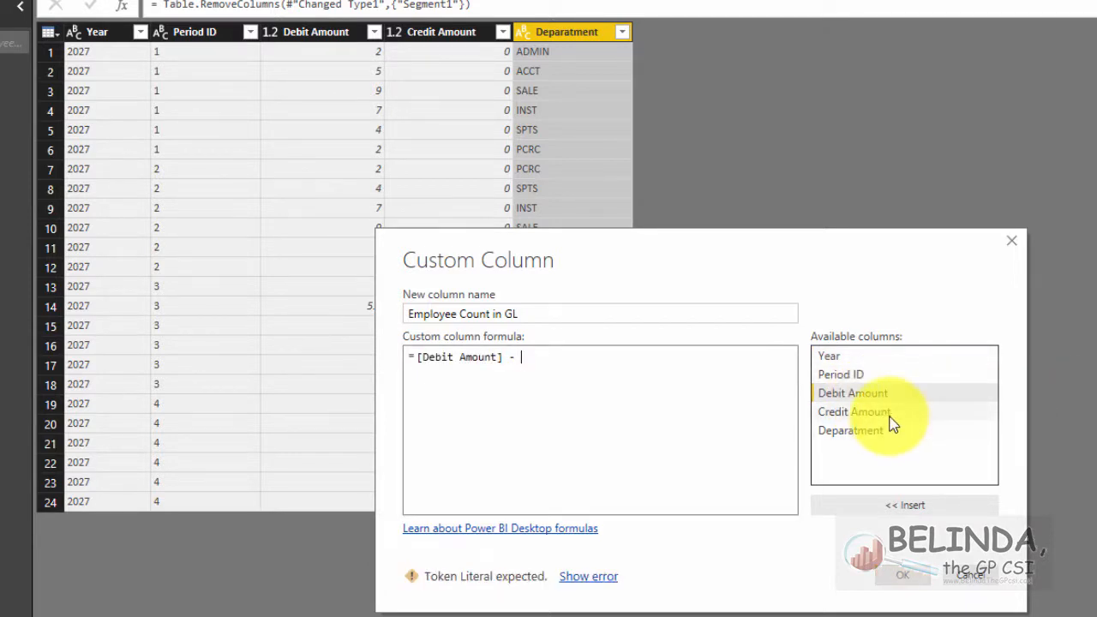
left_click(890, 415)
double_click(891, 413)
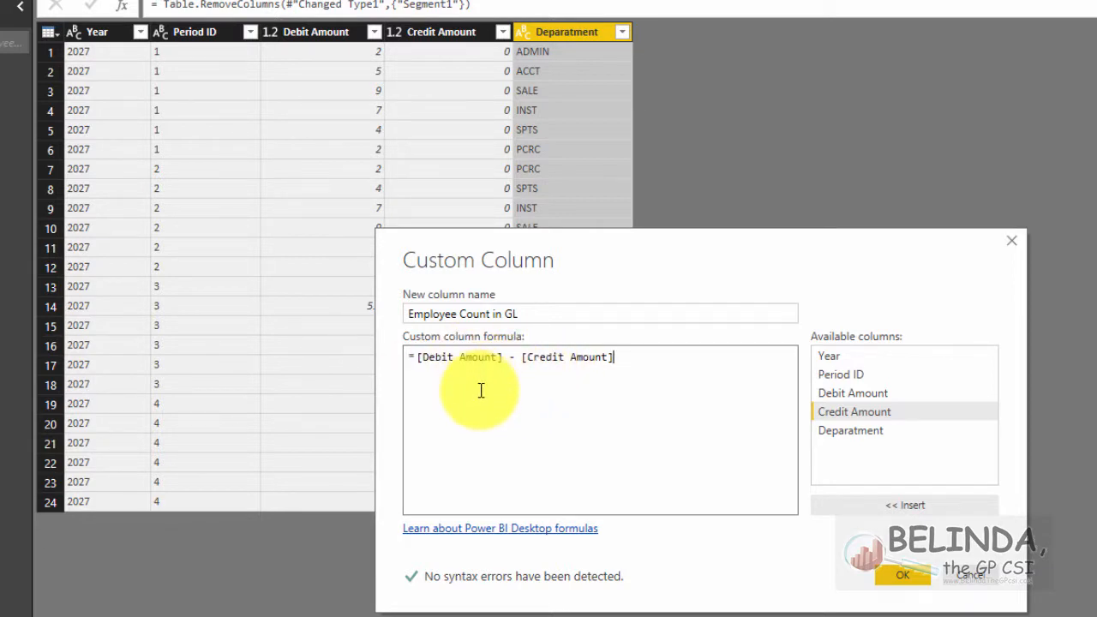
left_click(905, 574)
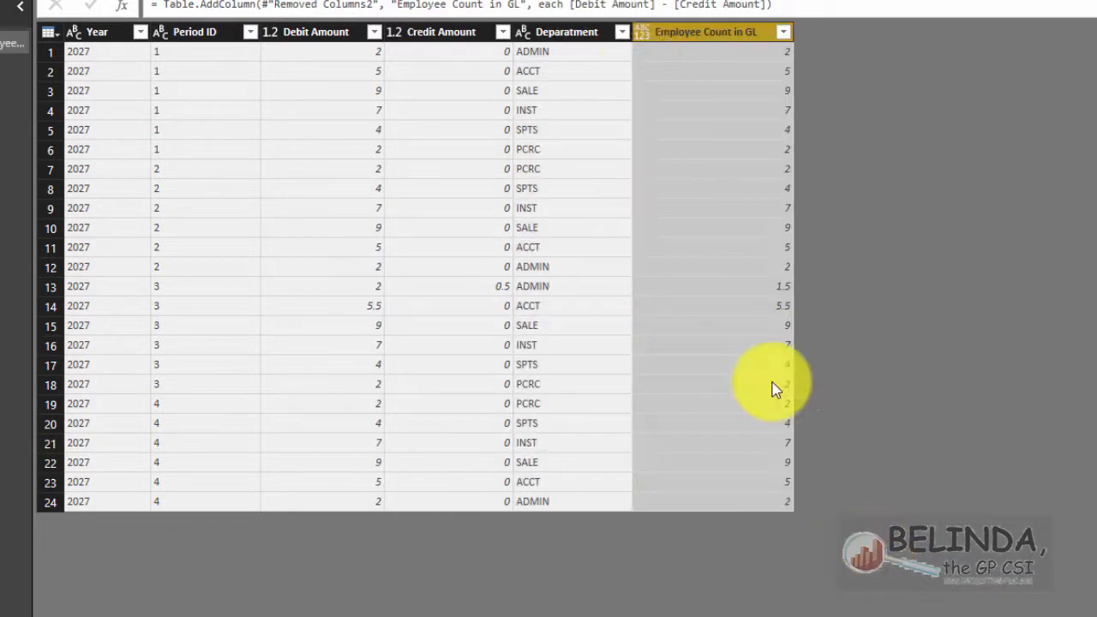
Step: Change the Employee Count in GL column's data type to Decimal Number
left_click(657, 53)
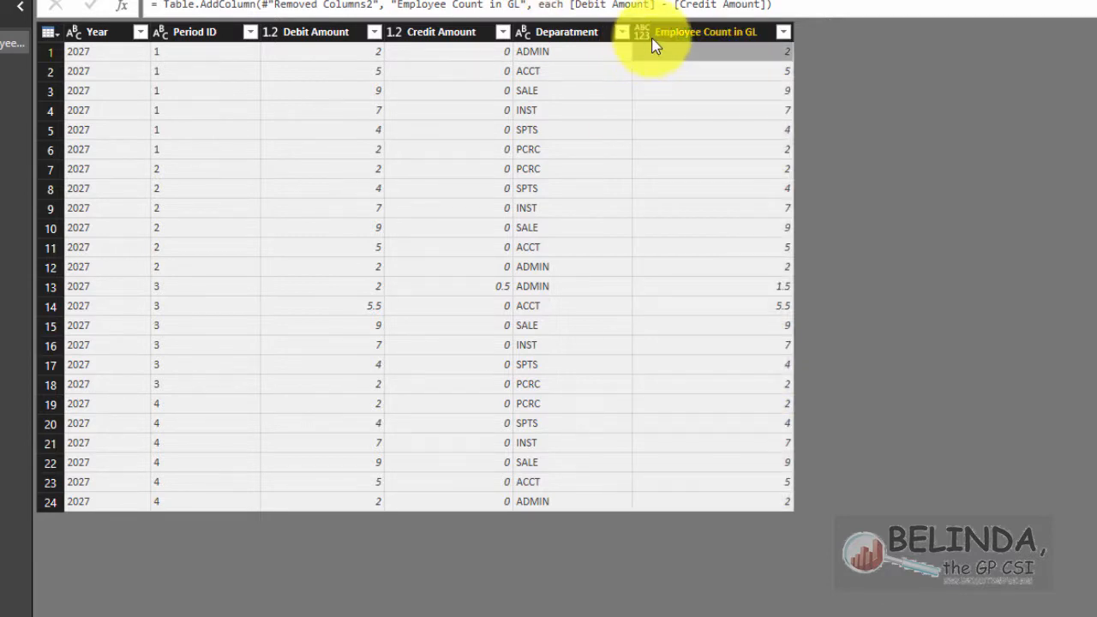
left_click(676, 33)
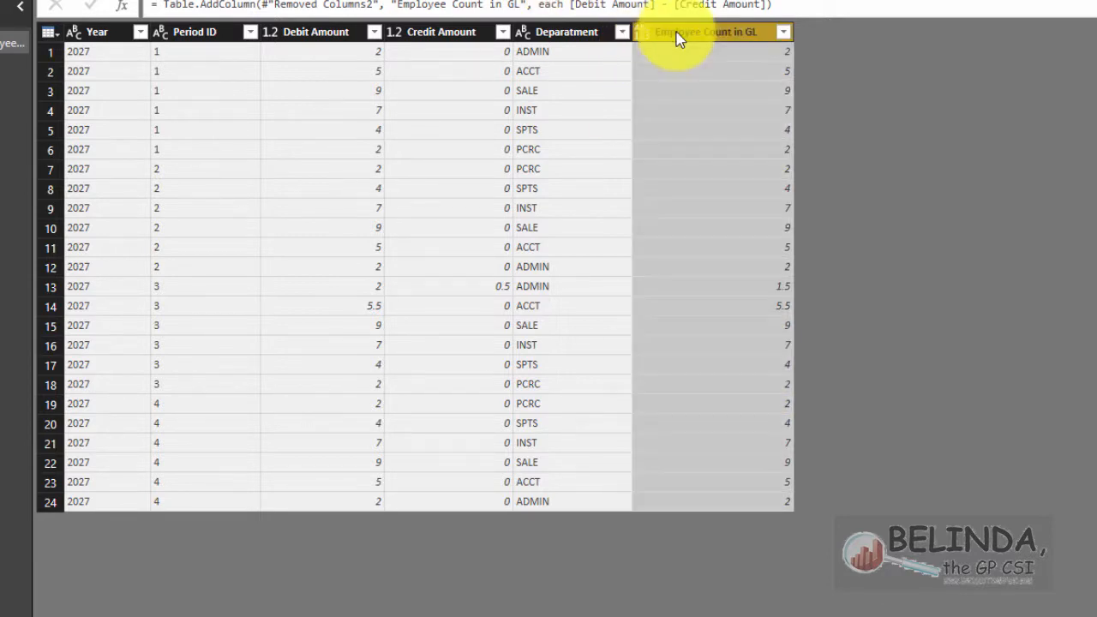
right_click(720, 32)
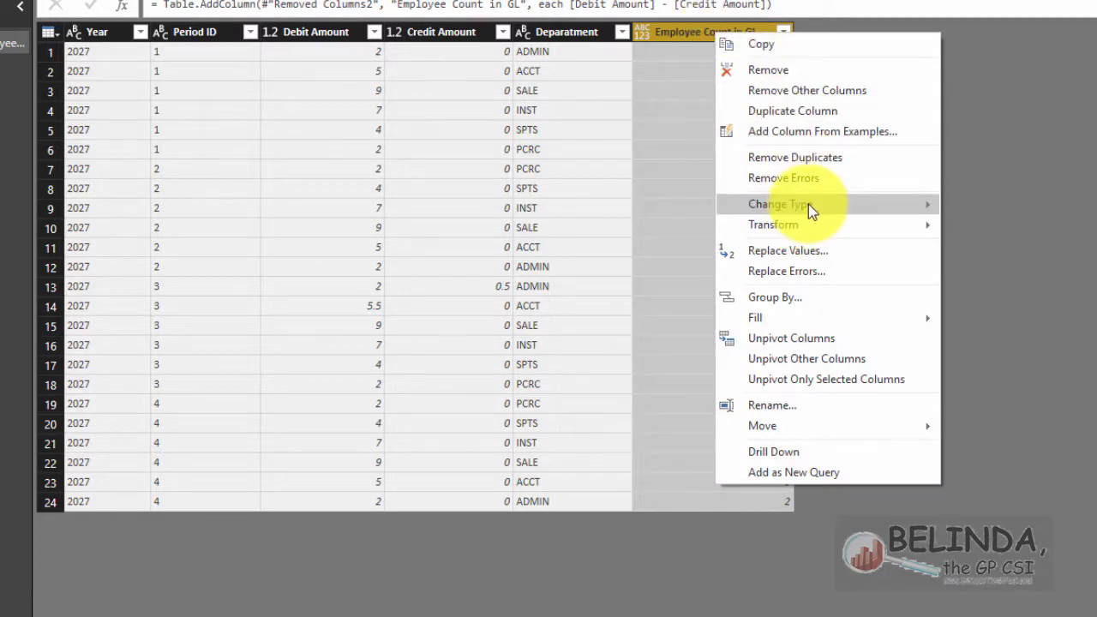
mouse_move(808, 204)
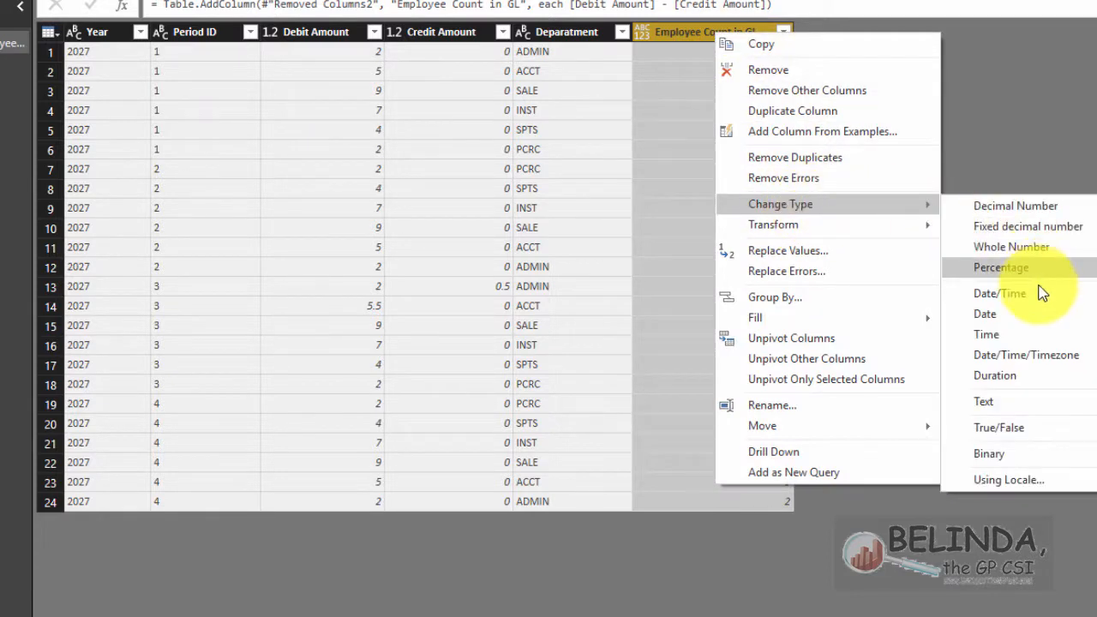
left_click(1043, 208)
Step: Remove the Debit Amount and Credit Amount columns together
left_click(211, 32)
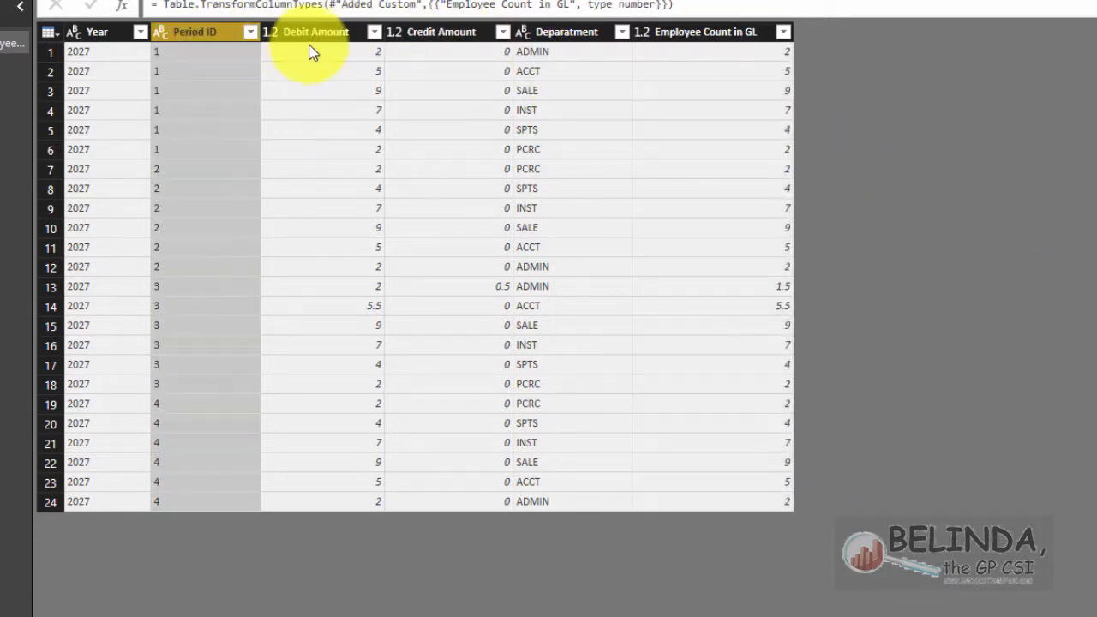
left_click(369, 34)
left_click(423, 38, "ctrl")
right_click(423, 39)
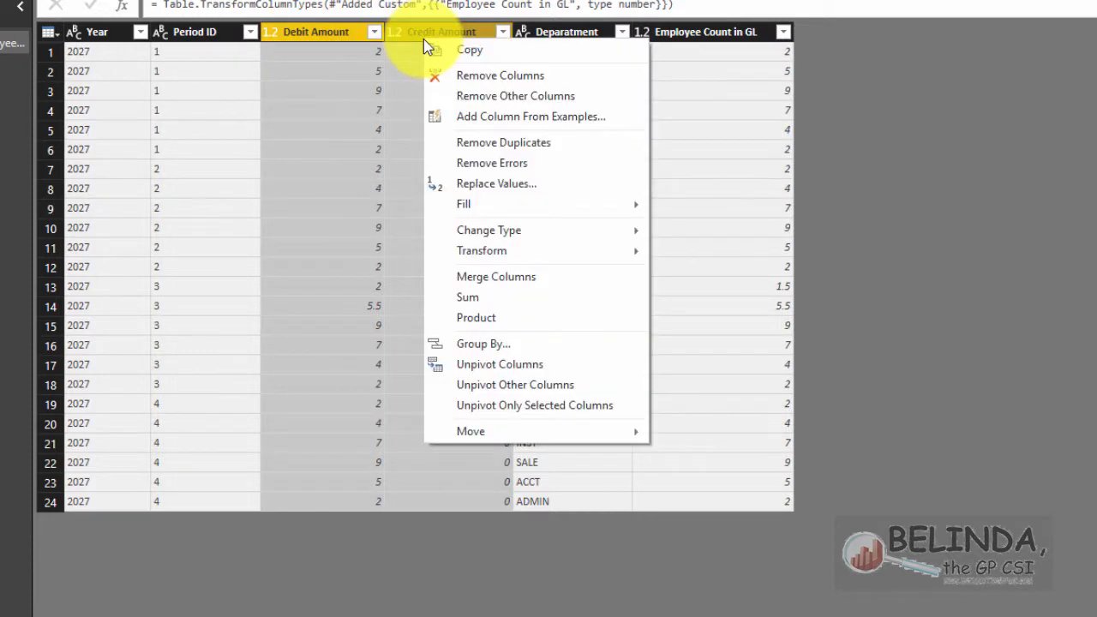
left_click(474, 79)
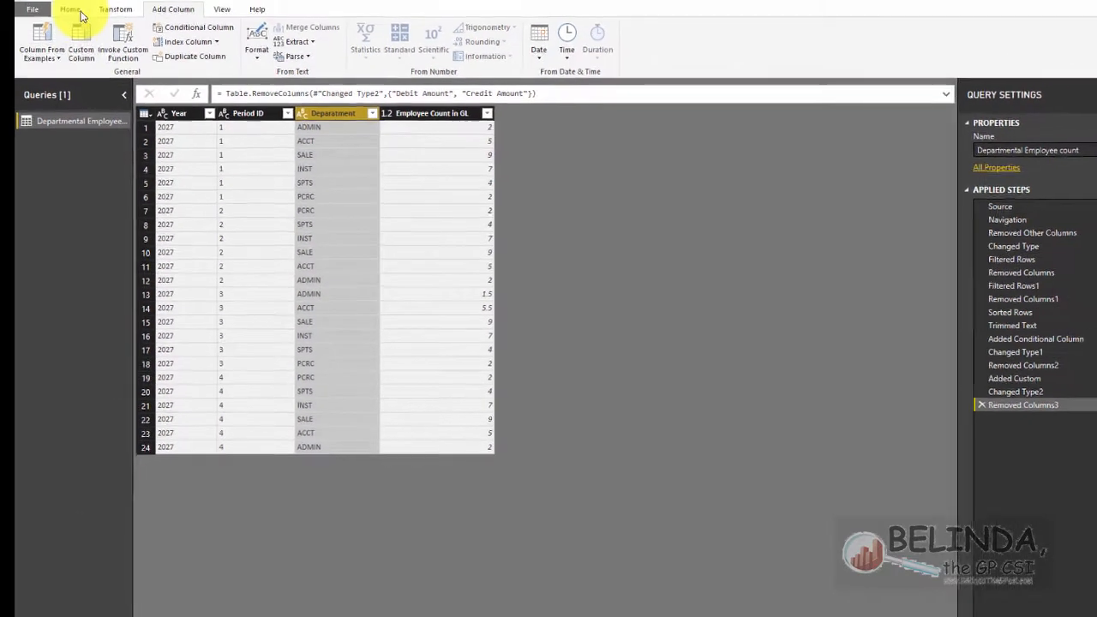
Step: Close the query editor applying the changes, and place the Deparatment field as a table near the middle of the report canvas
left_click(77, 11)
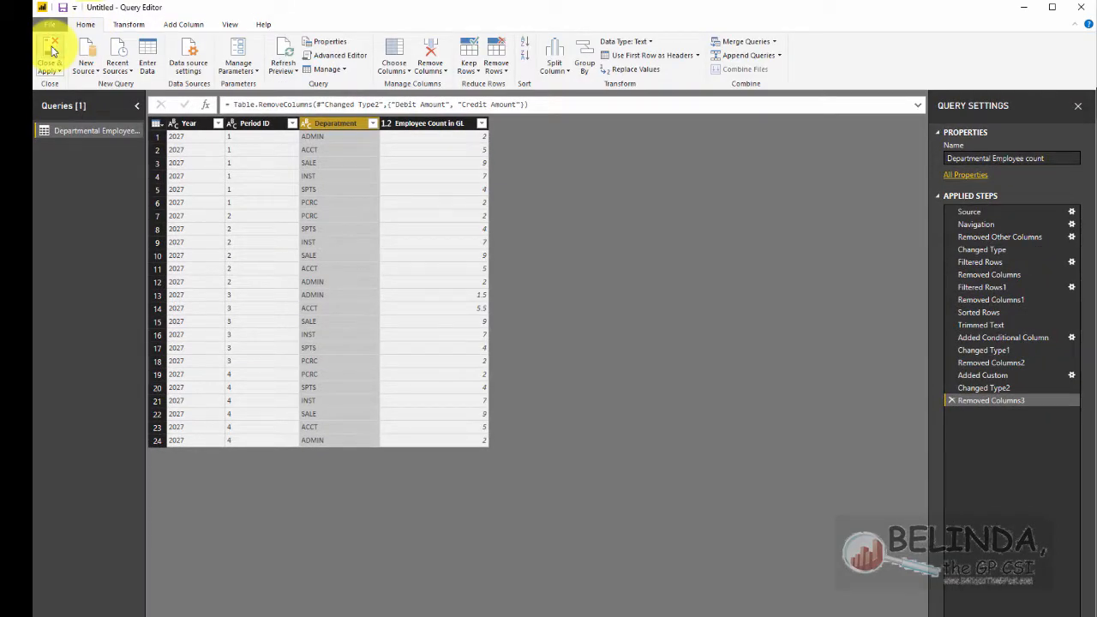
left_click(50, 53)
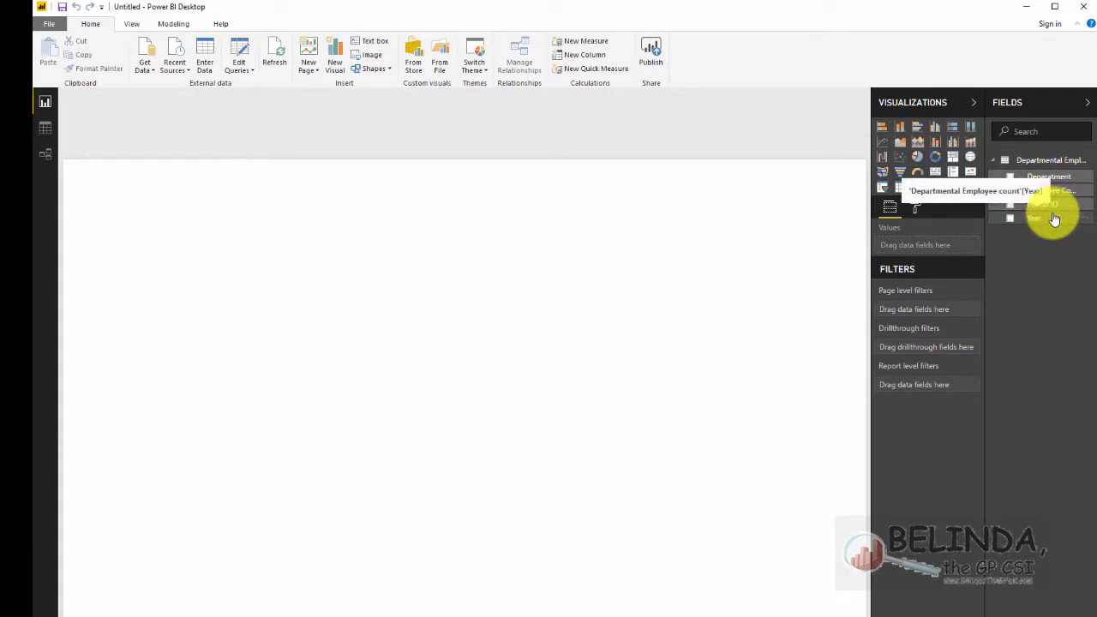
left_click_drag(1059, 177, 514, 308)
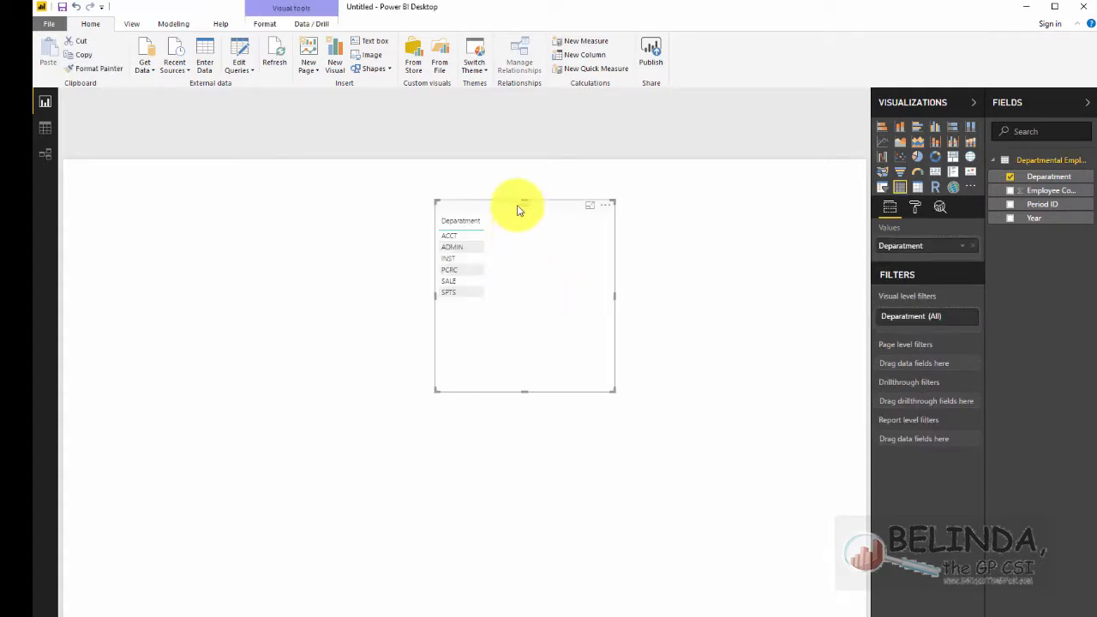
left_click_drag(519, 208, 449, 254)
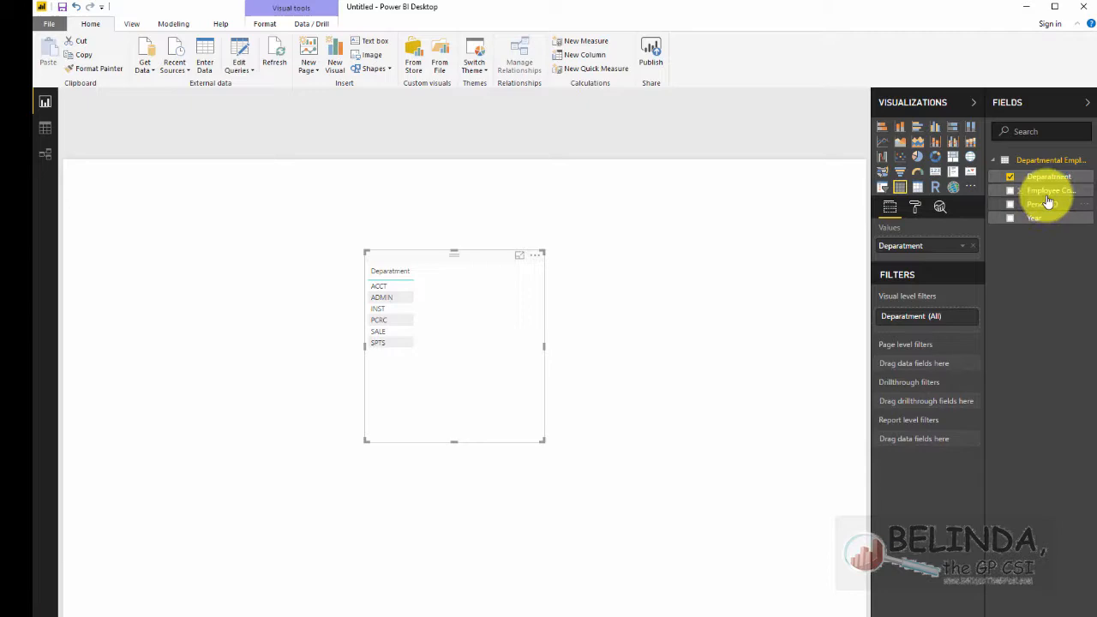
Step: Convert the table to a matrix with Year, Period ID and Deparatment as rows in that order, expanded down one level
left_click(917, 186)
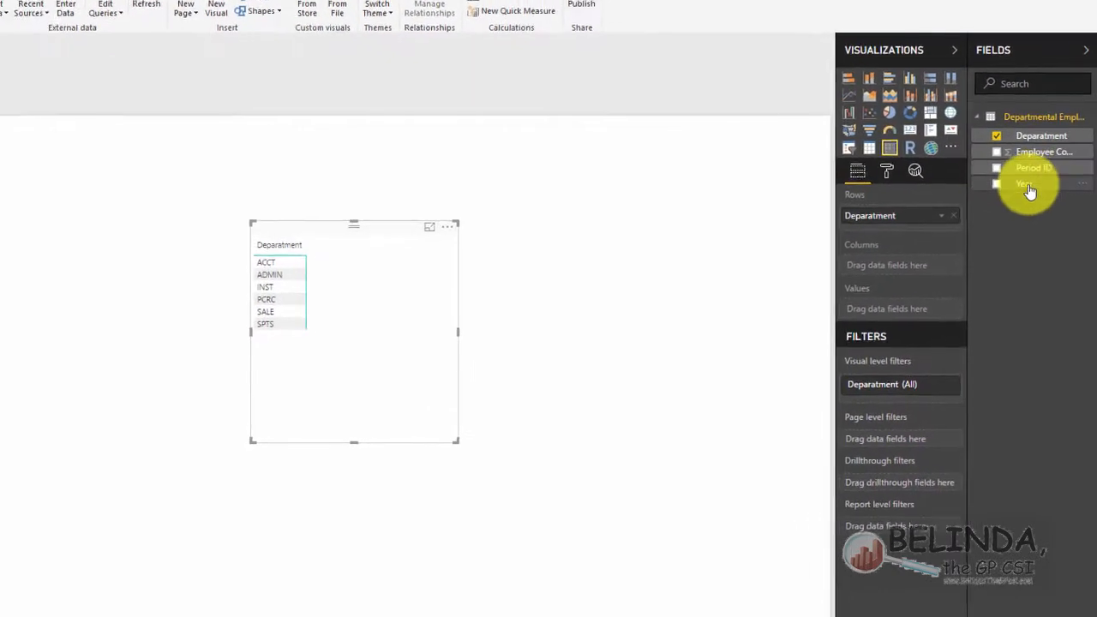
left_click_drag(1031, 198, 902, 198)
left_click_drag(994, 144, 895, 212)
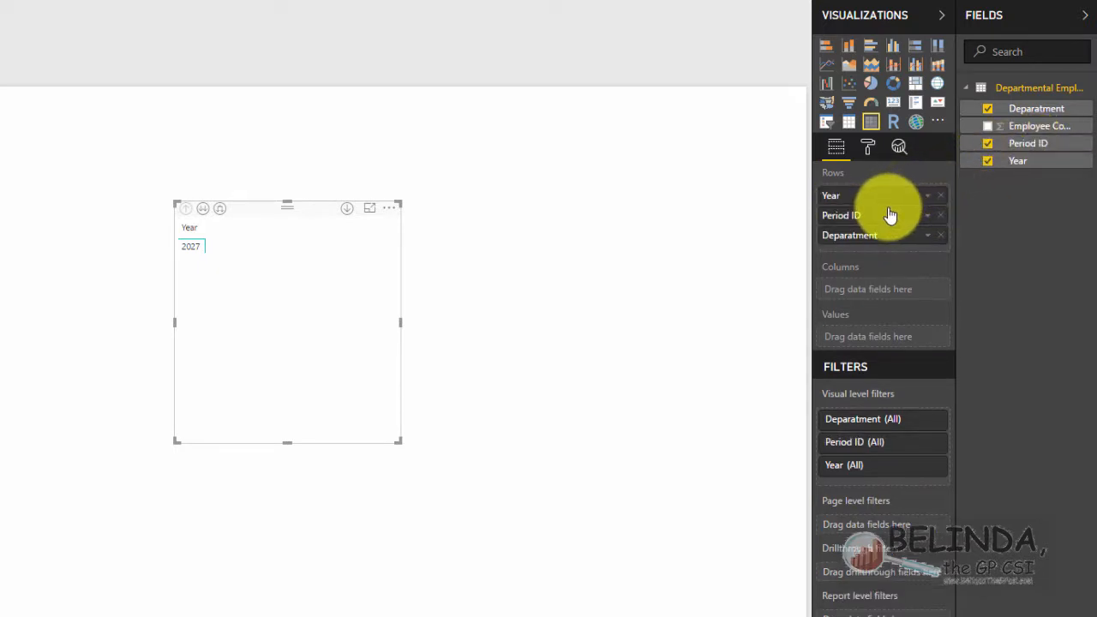
left_click(220, 214)
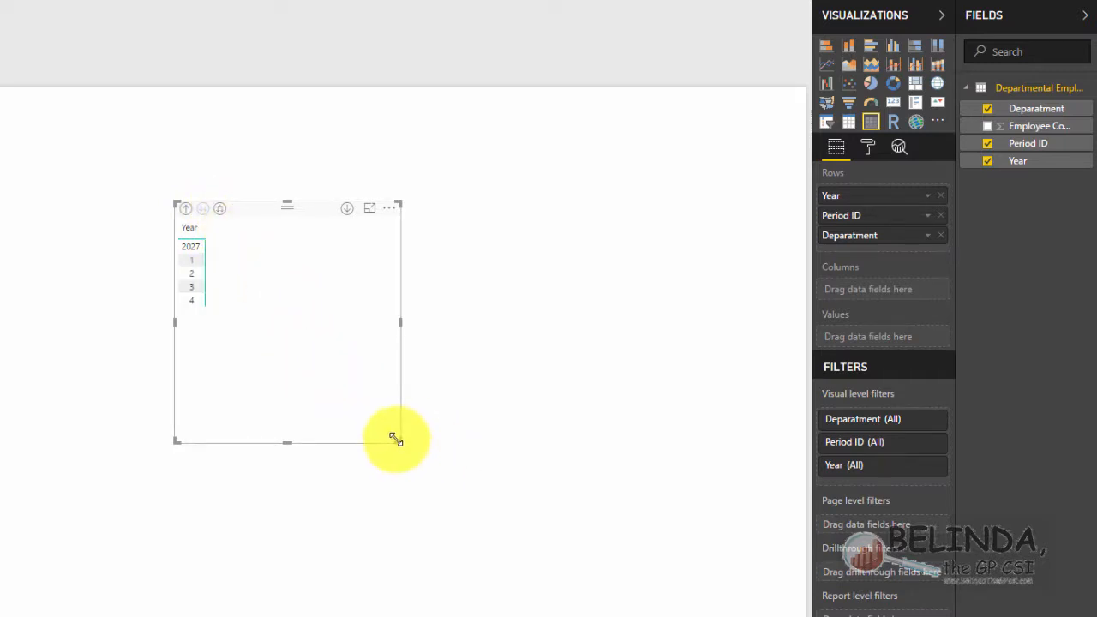
Step: Enlarge the matrix from its lower-right corner and add Employee Count in GL as its values
left_click_drag(395, 438, 489, 478)
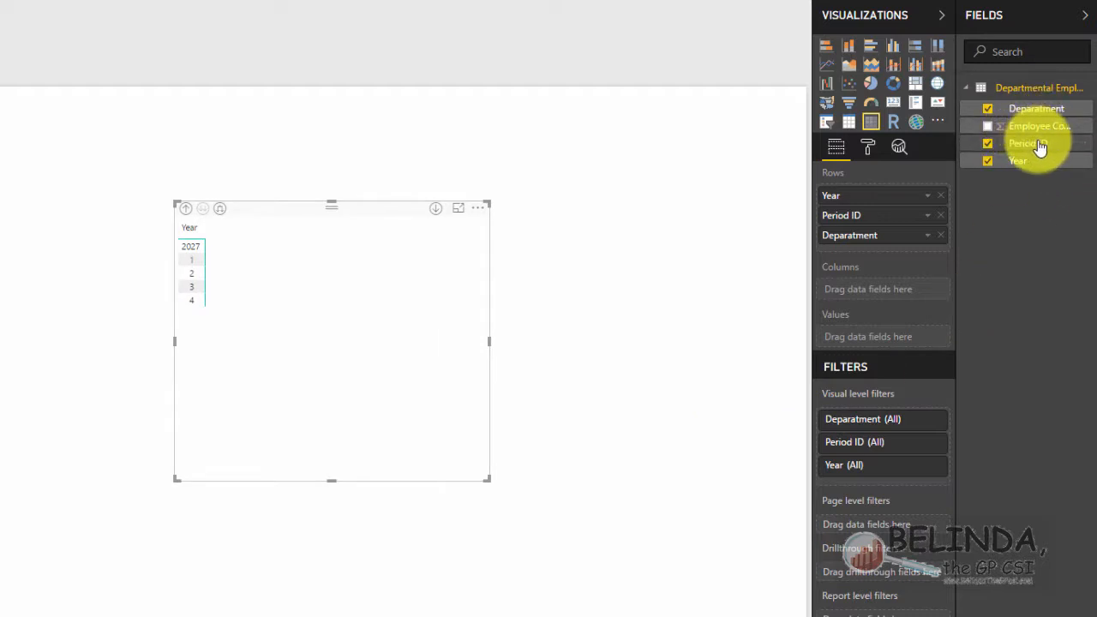
left_click_drag(1041, 127, 896, 343)
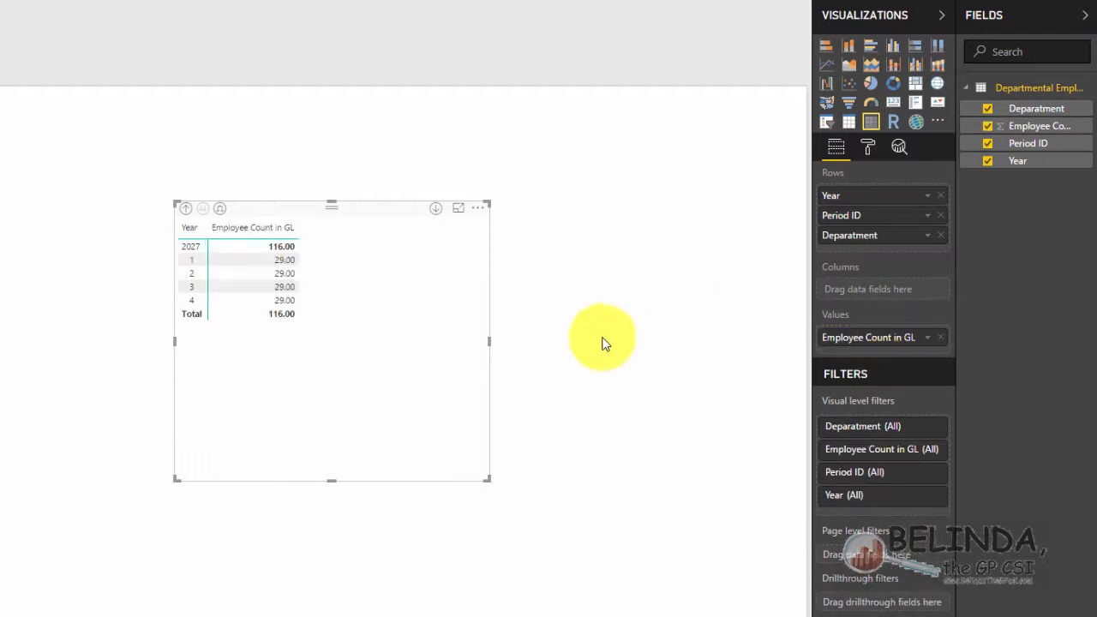
Step: Move Period ID to the matrix columns, and replace the Year row field with a visual-level Year filter set to 2027
left_click_drag(874, 223, 885, 292)
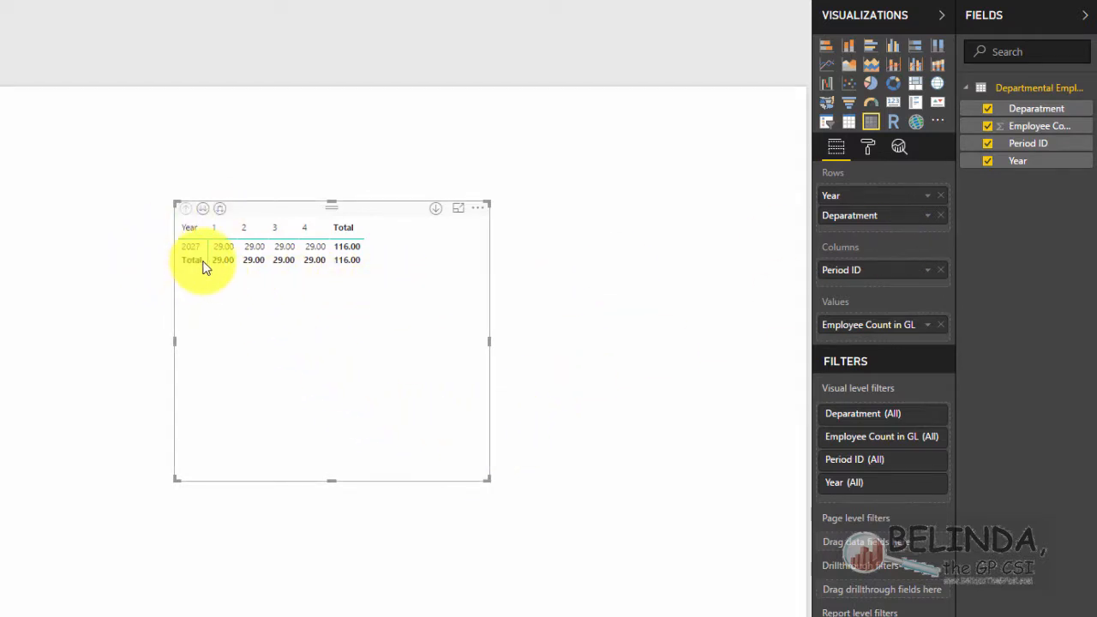
left_click(941, 196)
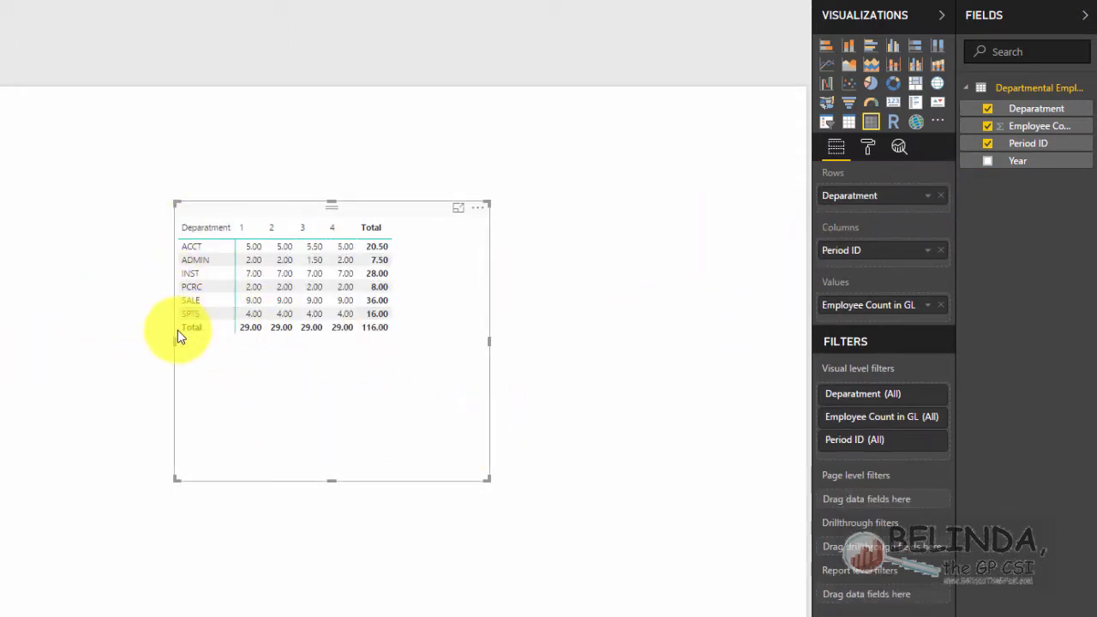
left_click_drag(1038, 167, 908, 460)
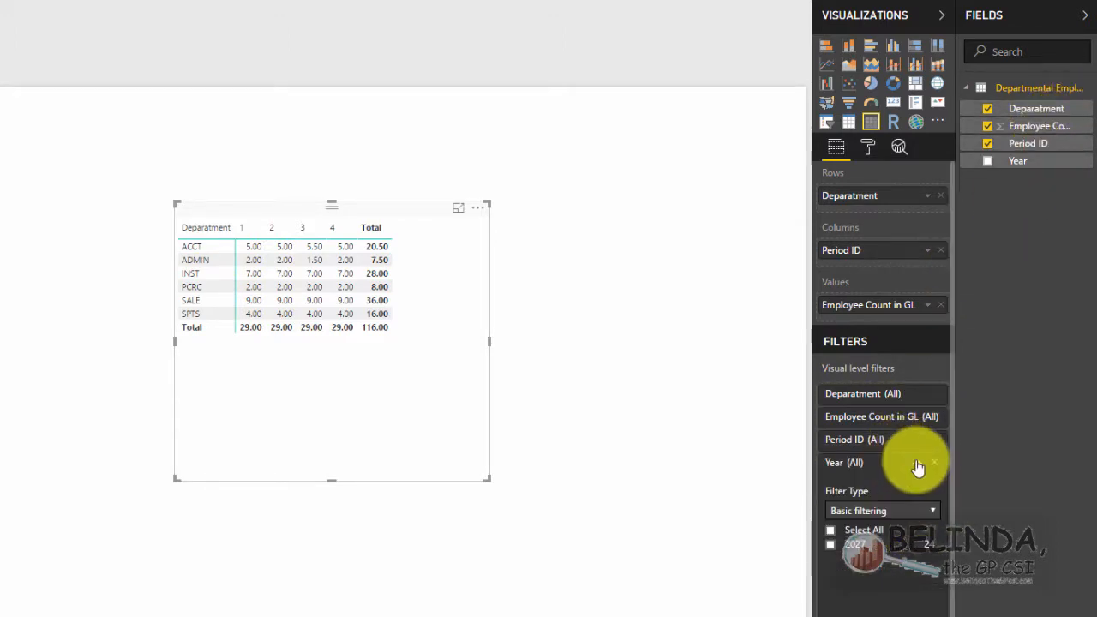
left_click(831, 544)
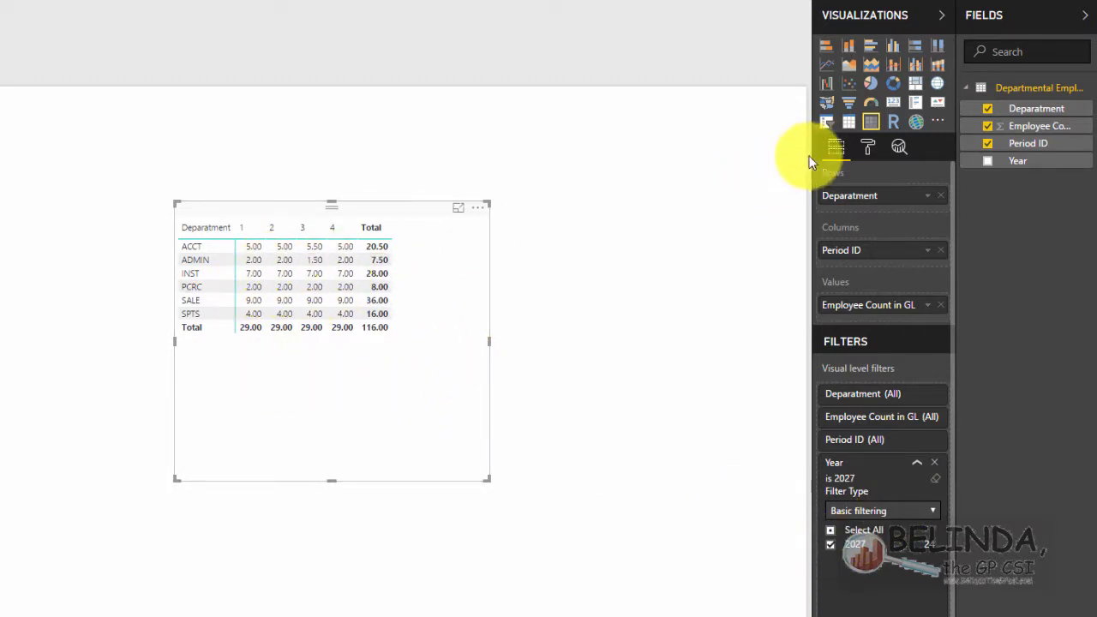
Step: Switch off the matrix's row subtotals, keeping its column subtotals on
left_click(868, 149)
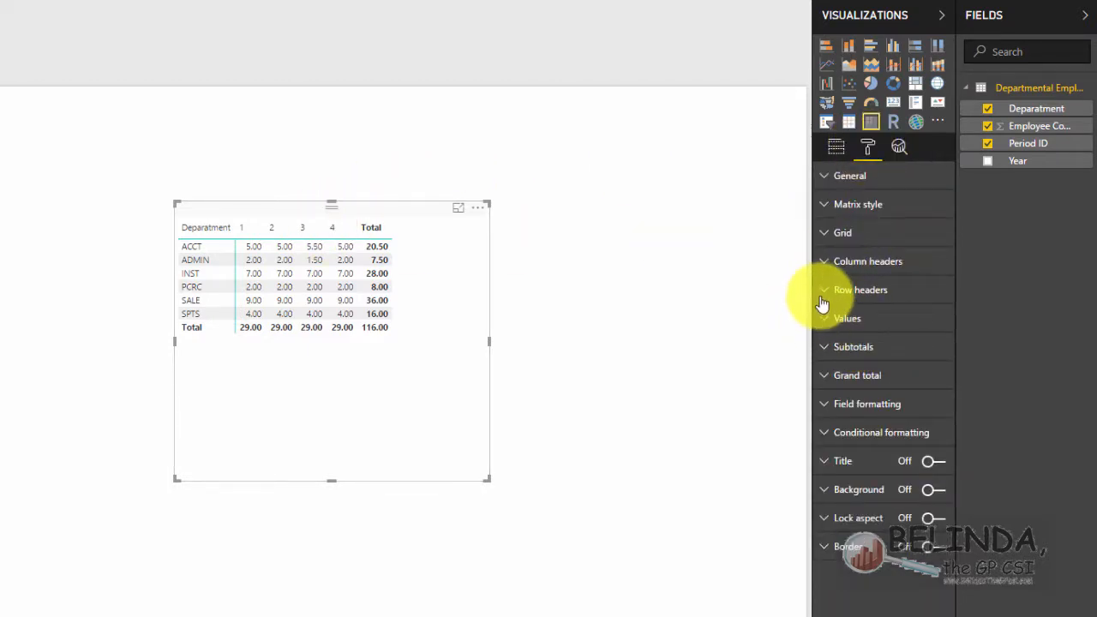
left_click(828, 377)
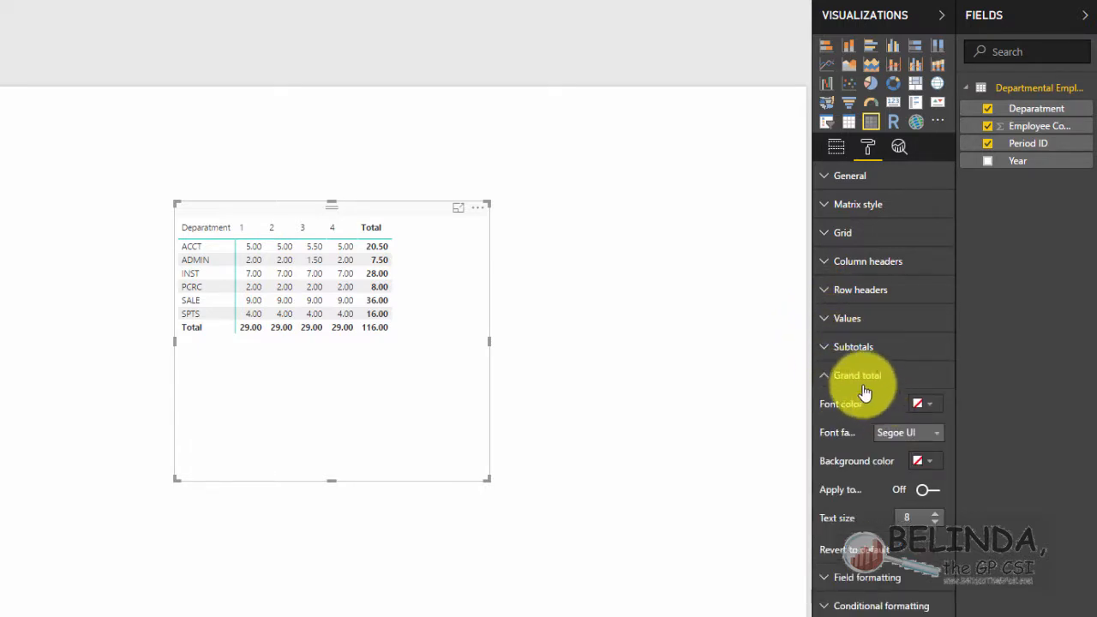
left_click(828, 370)
left_click(841, 352)
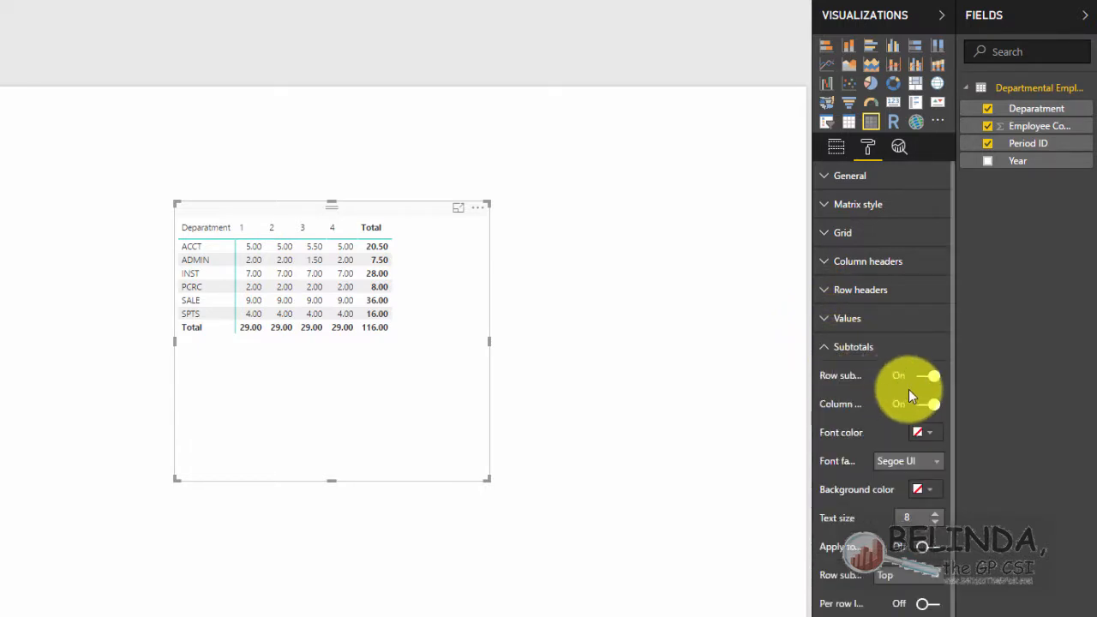
left_click(920, 381)
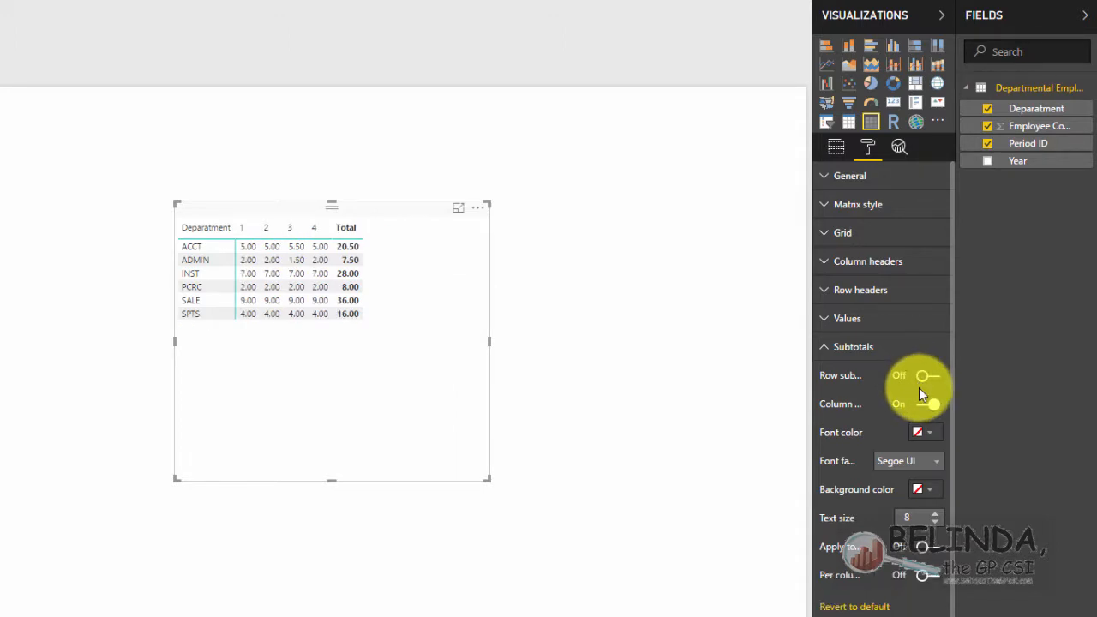
left_click(921, 410)
left_click(934, 409)
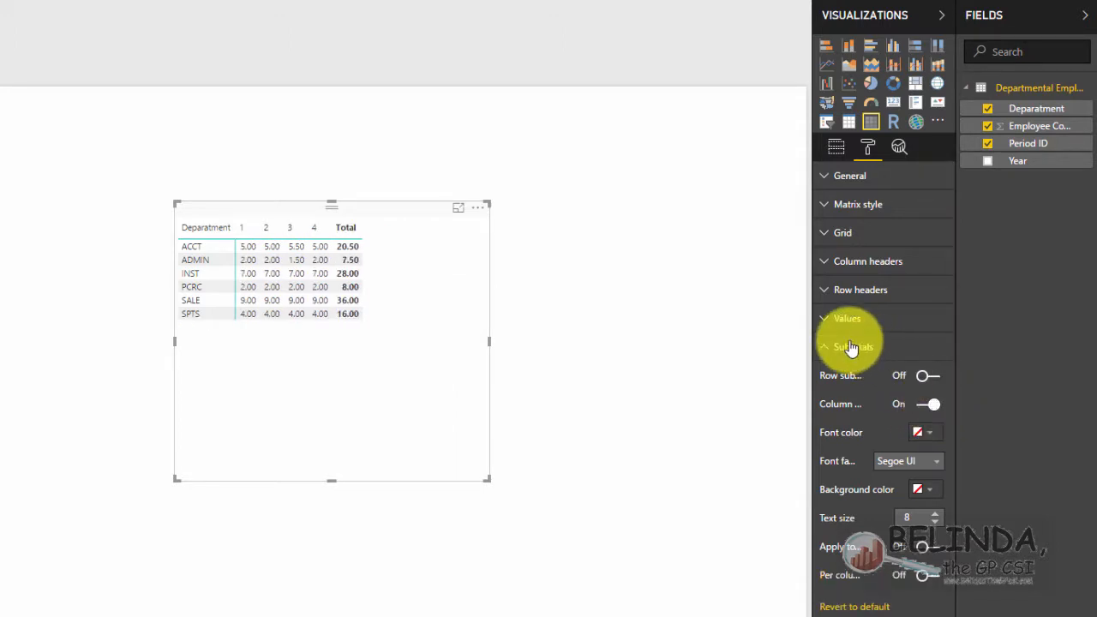
left_click(839, 353)
left_click(831, 381)
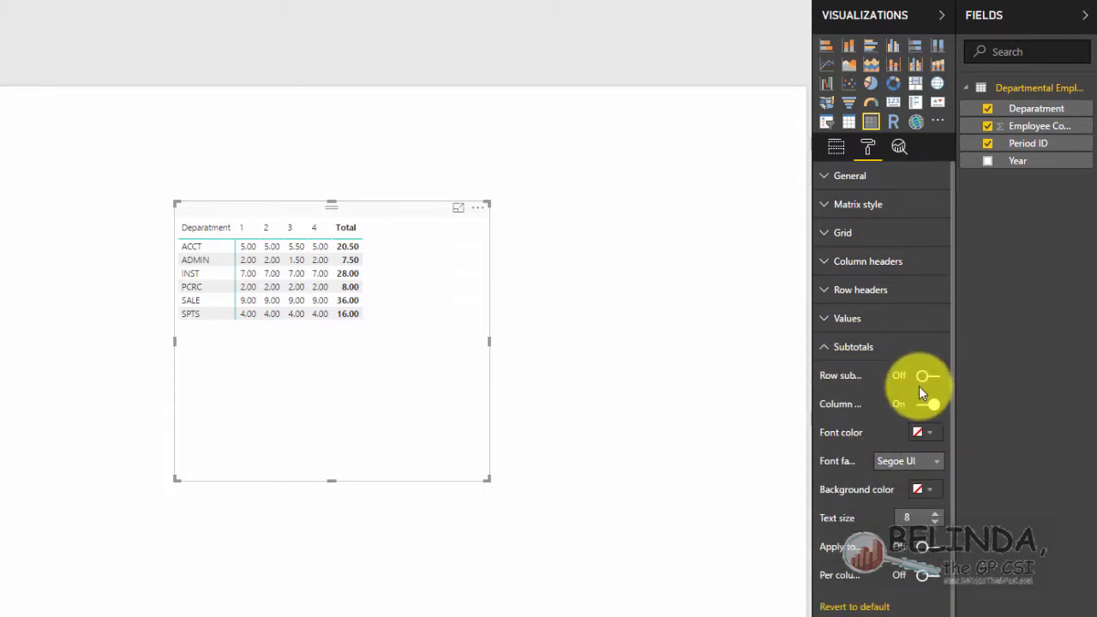
left_click(801, 403)
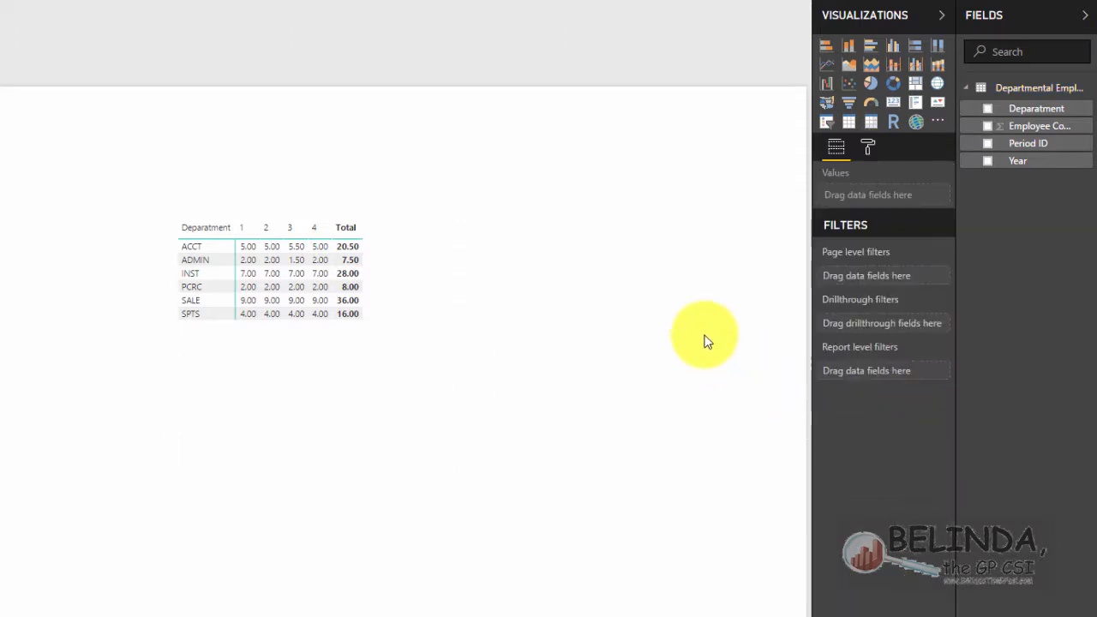
Step: Shrink the matrix from its lower-right corner to fit more closely around its data
left_click(489, 471)
left_click_drag(490, 478, 416, 407)
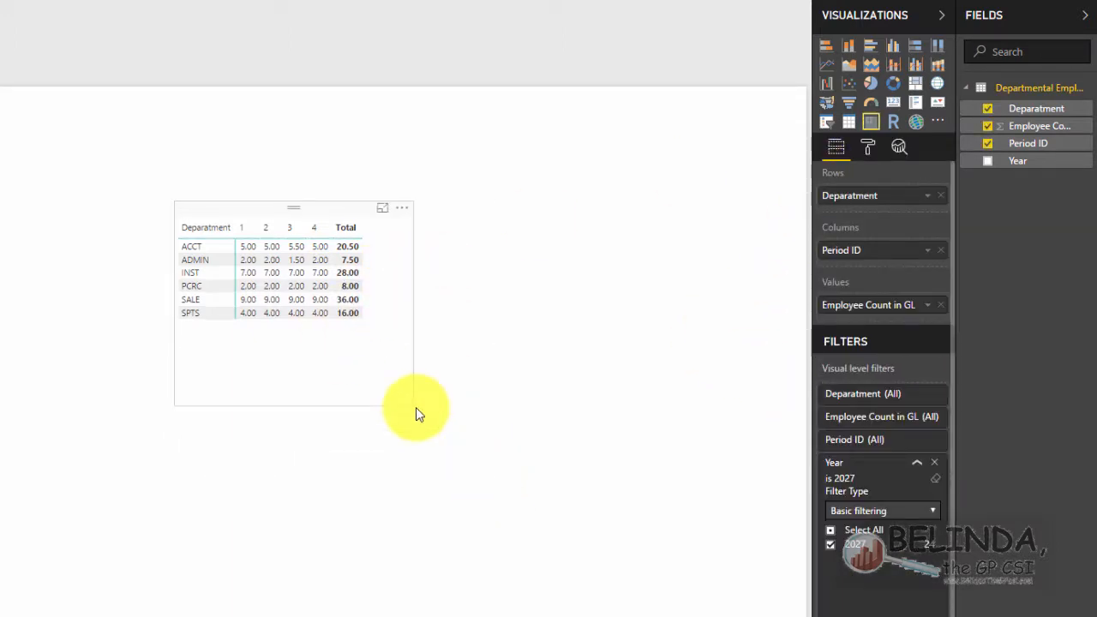
left_click(431, 416)
Step: Switch the matrix's row subtotals back on
left_click(865, 148)
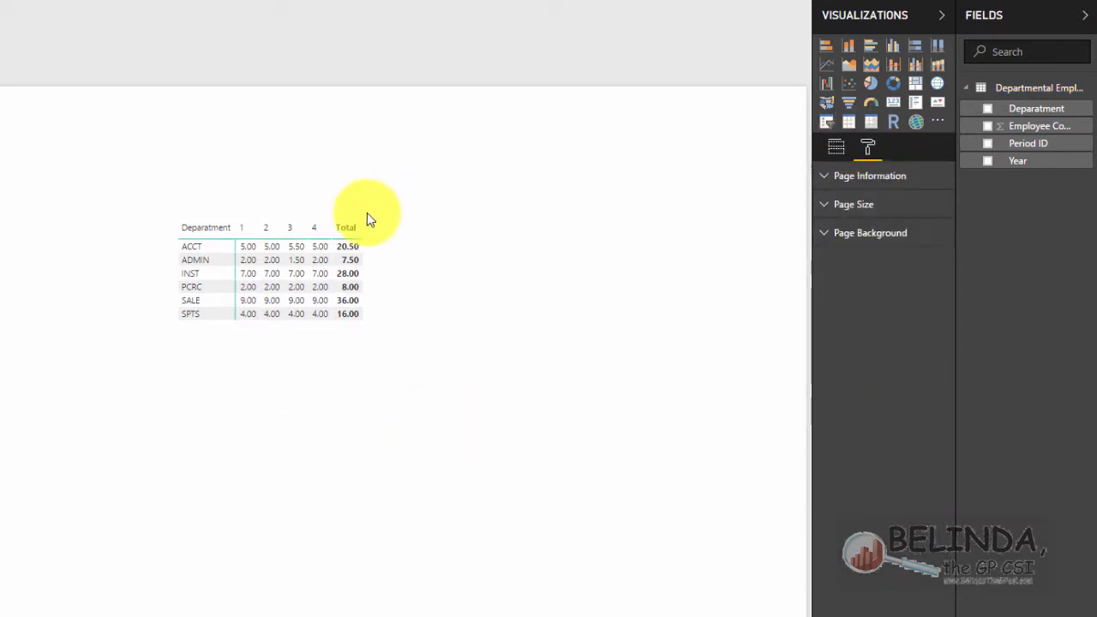
left_click(262, 299)
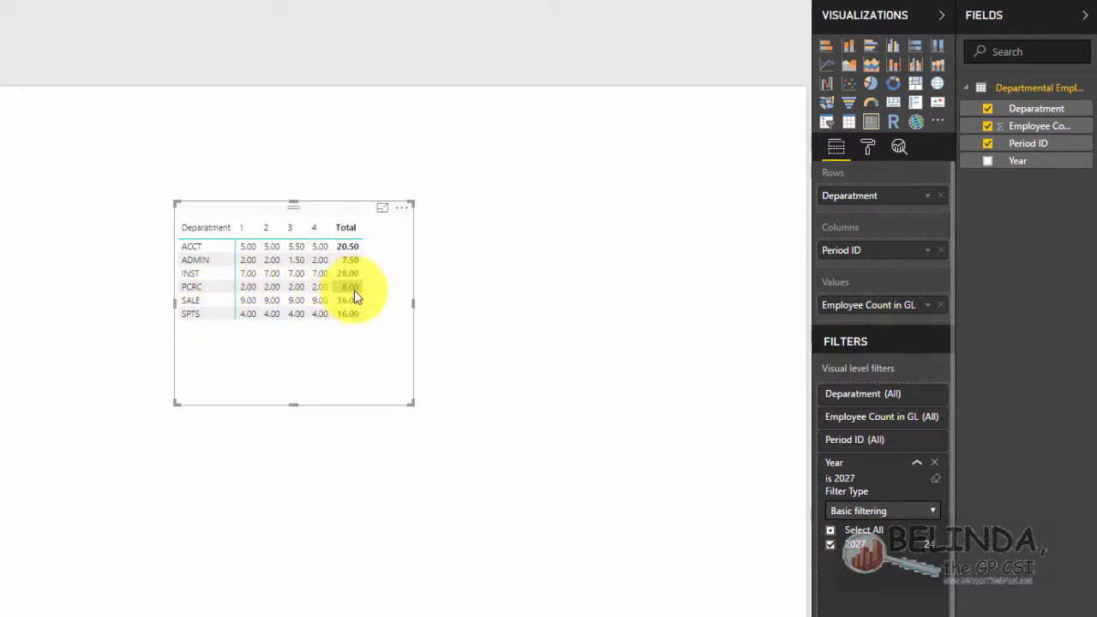
left_click(867, 148)
left_click(855, 347)
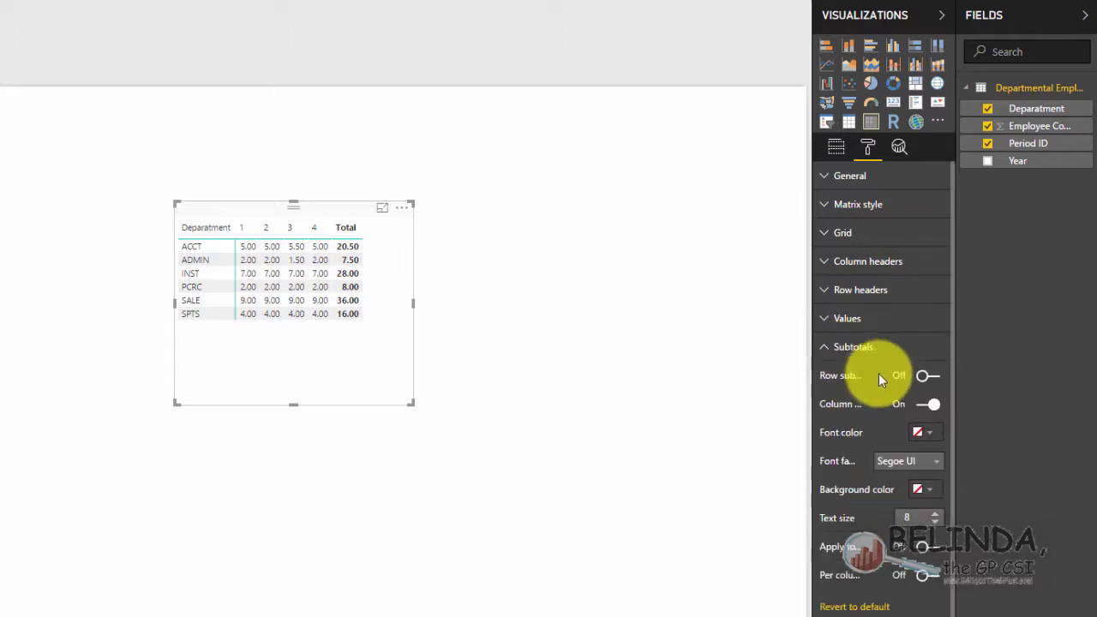
left_click(932, 377)
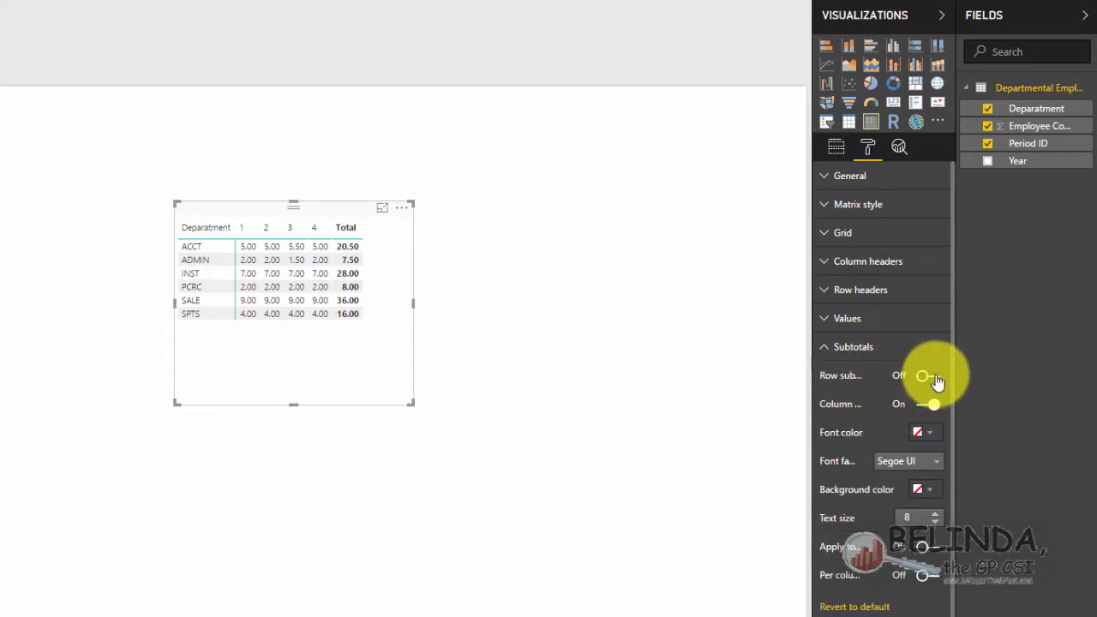
left_click(617, 391)
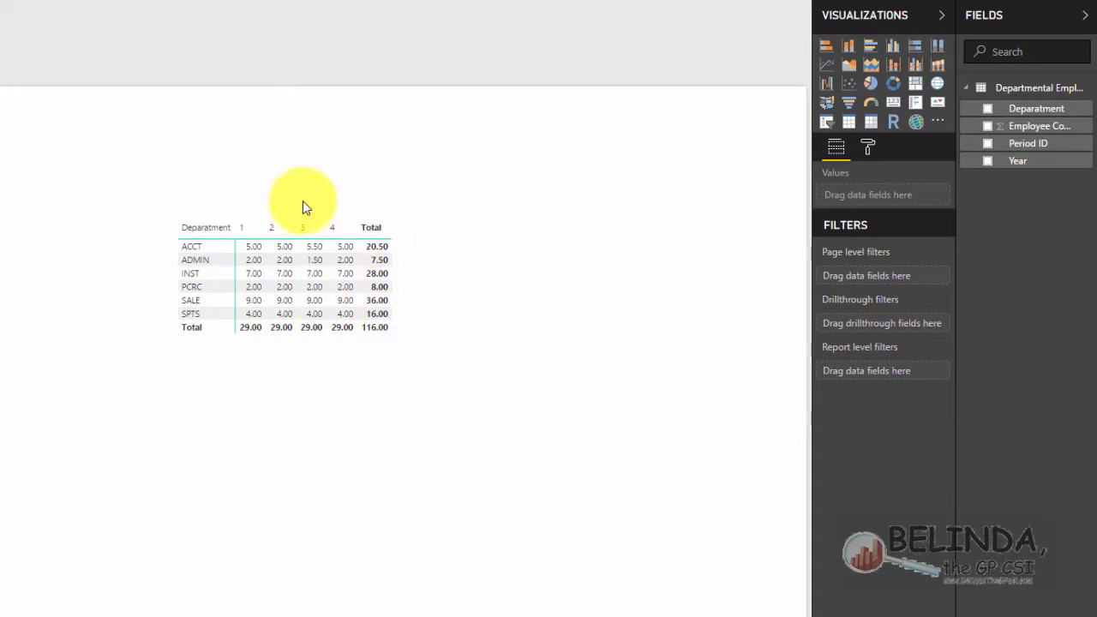
Step: Move Period ID from the columns to the rows above Deparatment, and reposition and heighten the matrix to fit every period's rows
left_click_drag(274, 209, 345, 170)
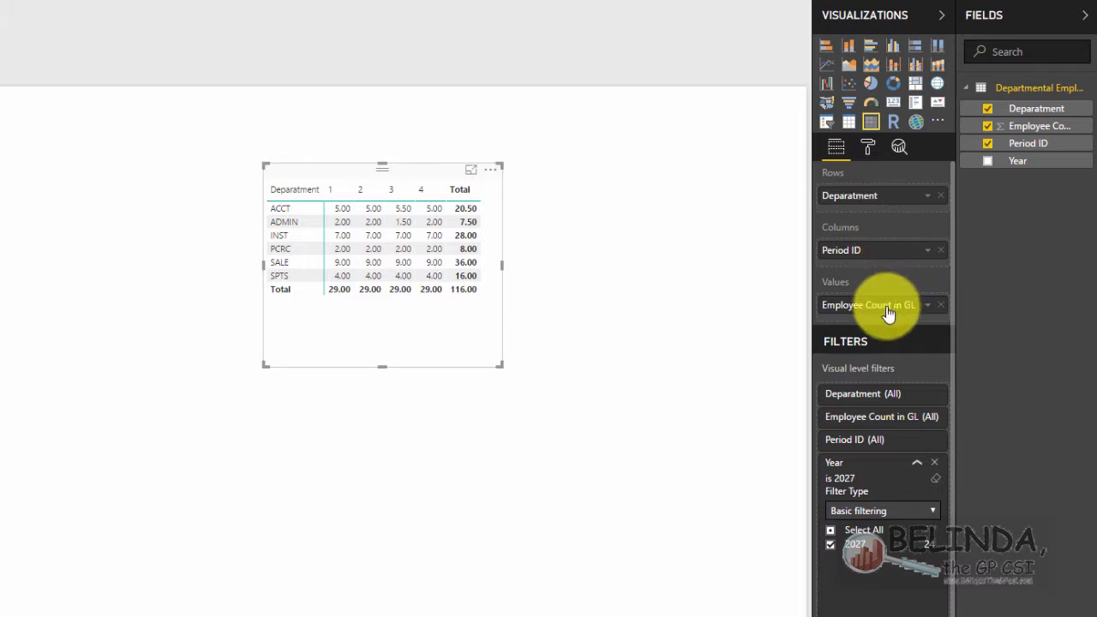
left_click_drag(878, 266, 875, 196)
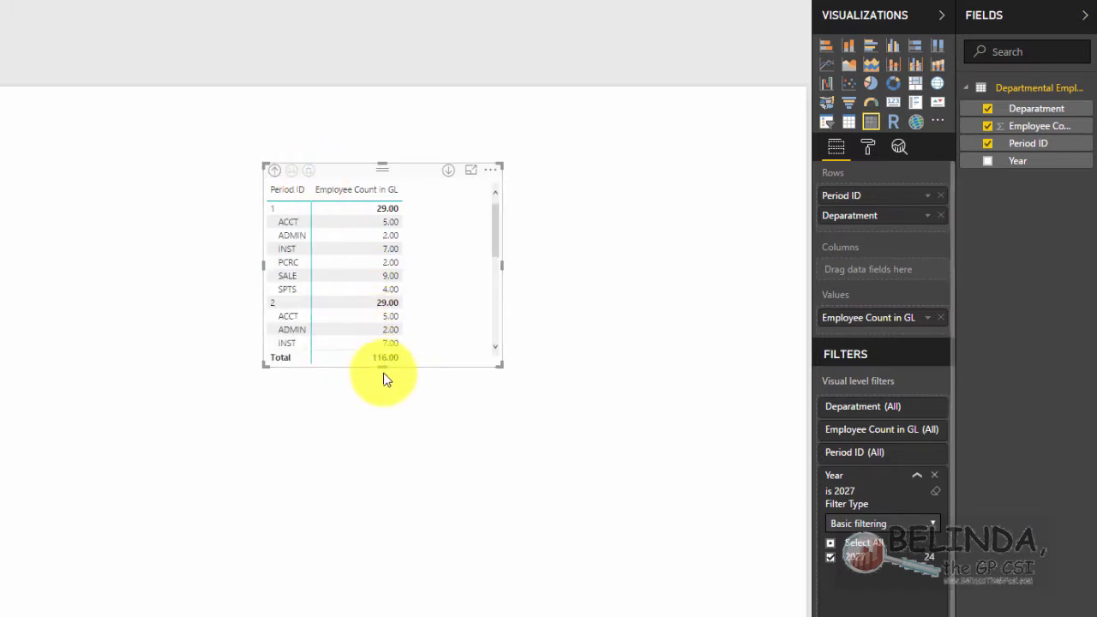
left_click_drag(381, 366, 450, 544)
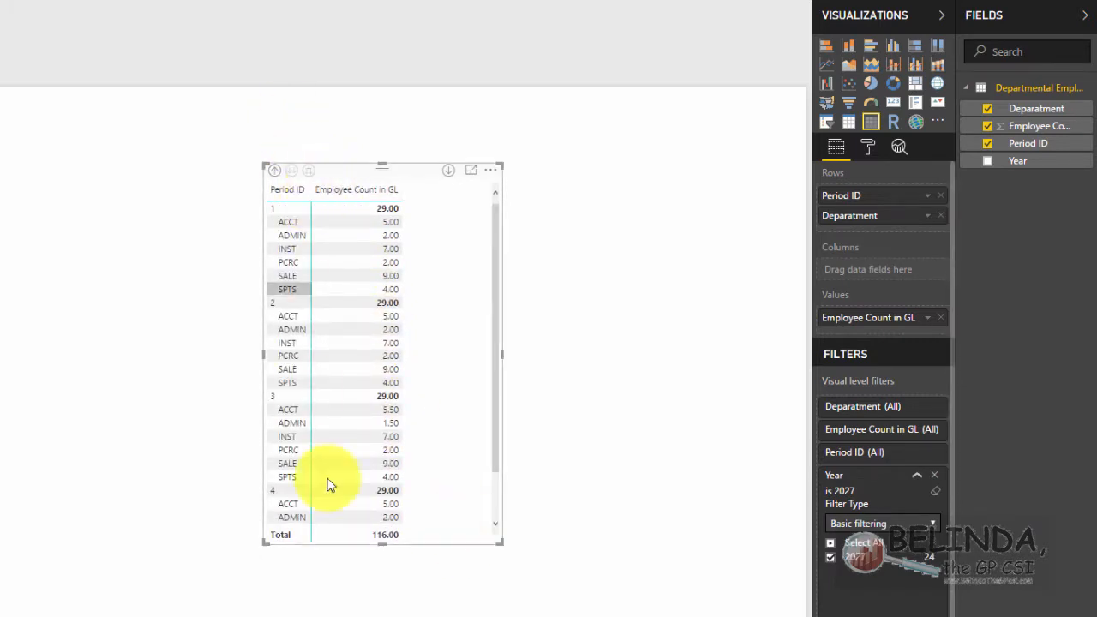
left_click_drag(384, 547, 403, 596)
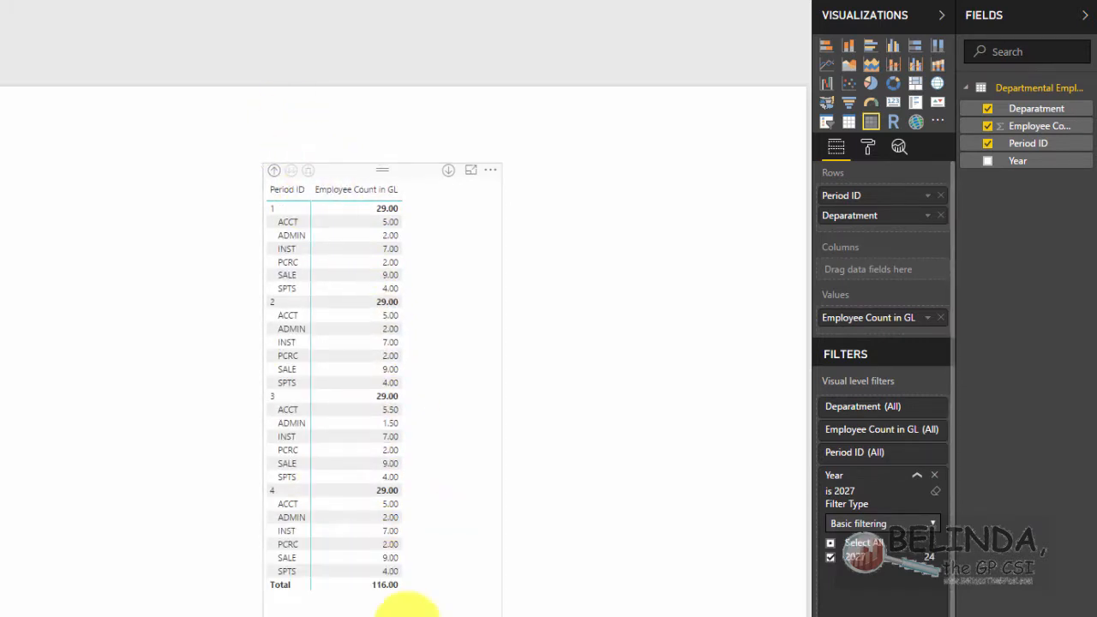
left_click(403, 600)
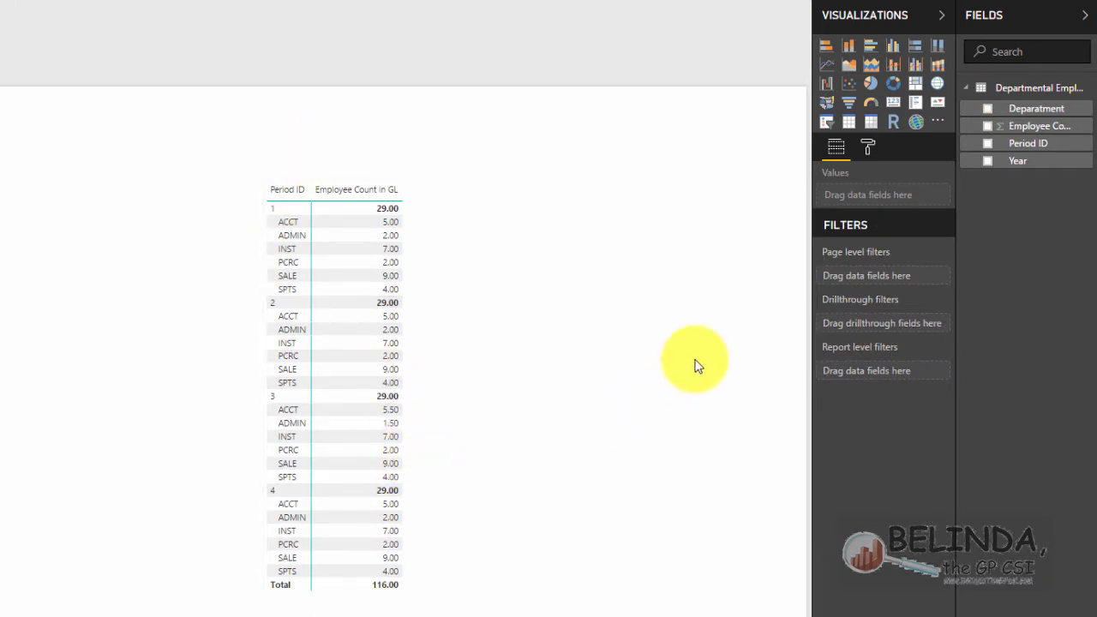